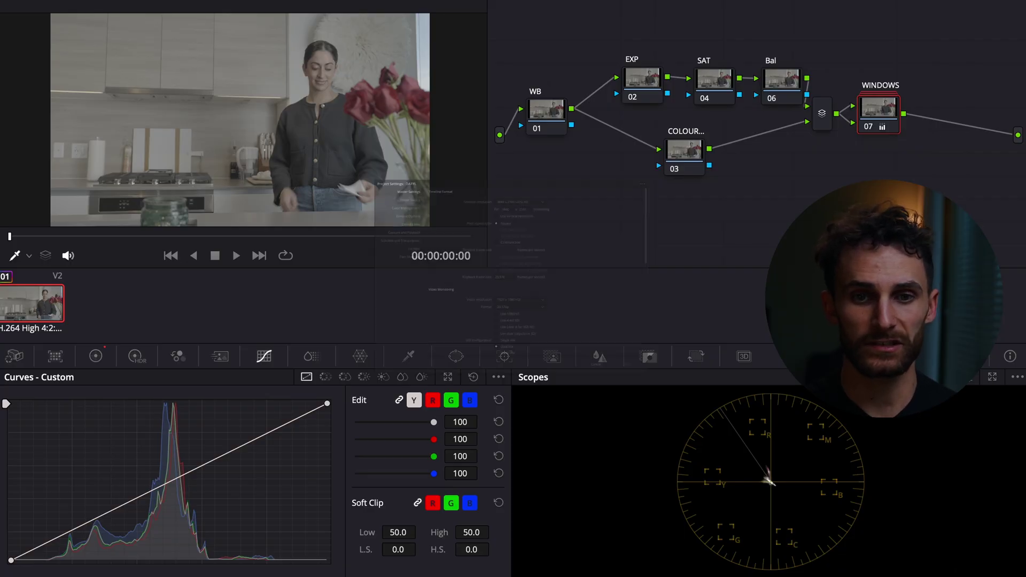
Step: Check the color science, timeline color space and output color space in the project's color management settings
{"action": "key", "text": "shift+9"}
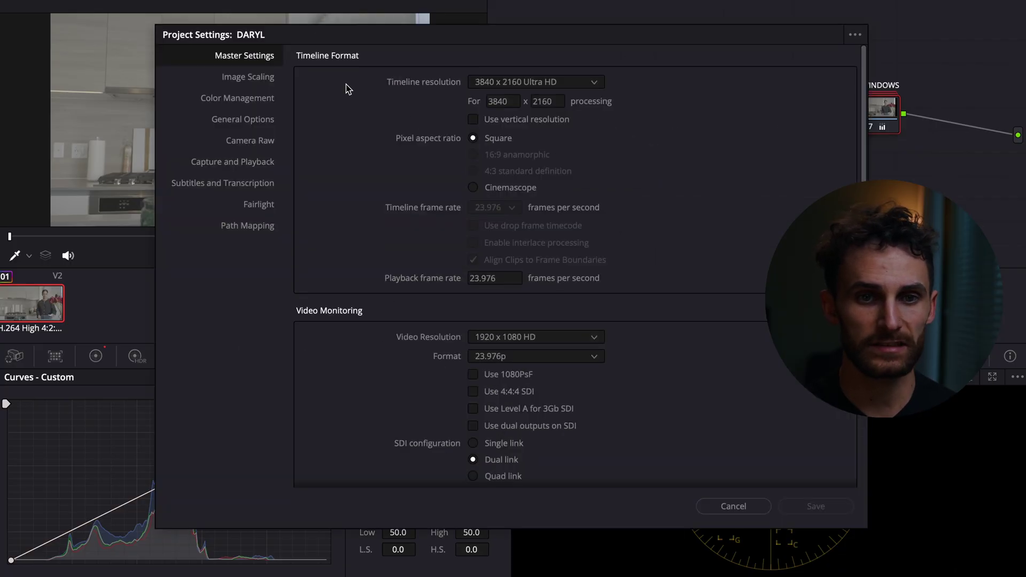
{"action": "left_click", "coordinate": [238, 102]}
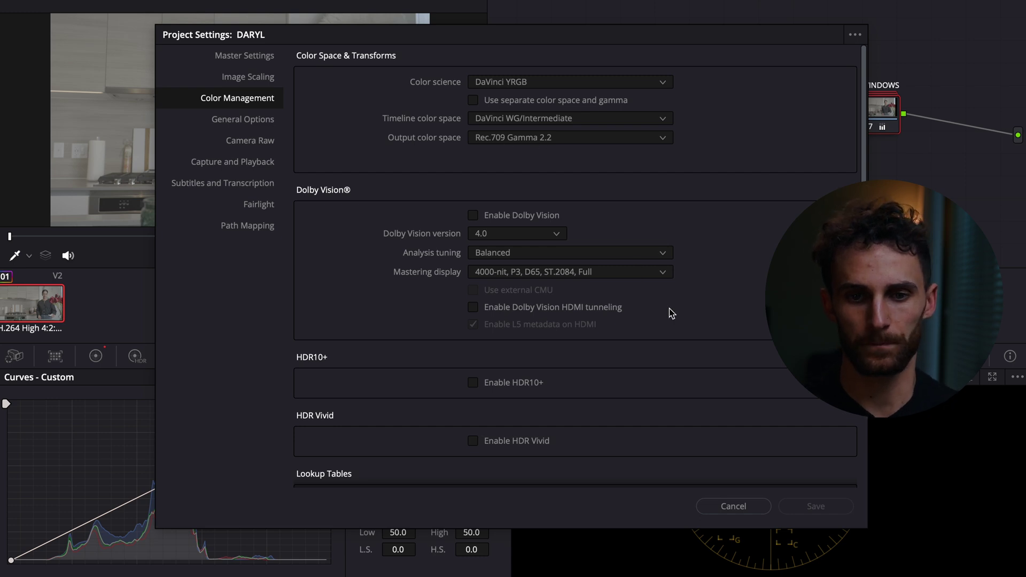
{"action": "left_click", "coordinate": [734, 510]}
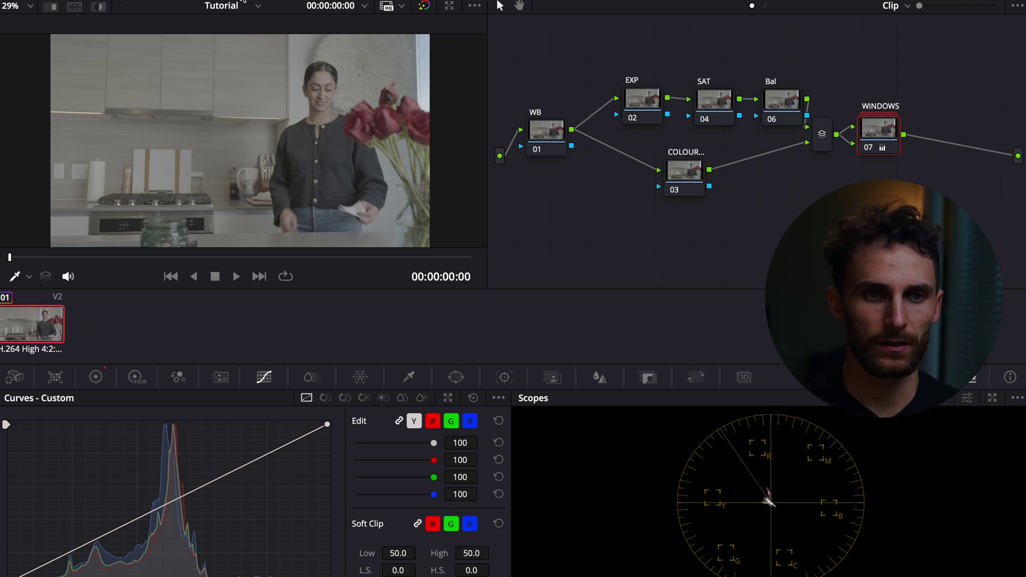
Step: Add the kitchen clip into a new group named Youtube Tutorial 1
{"action": "left_click", "coordinate": [26, 327]}
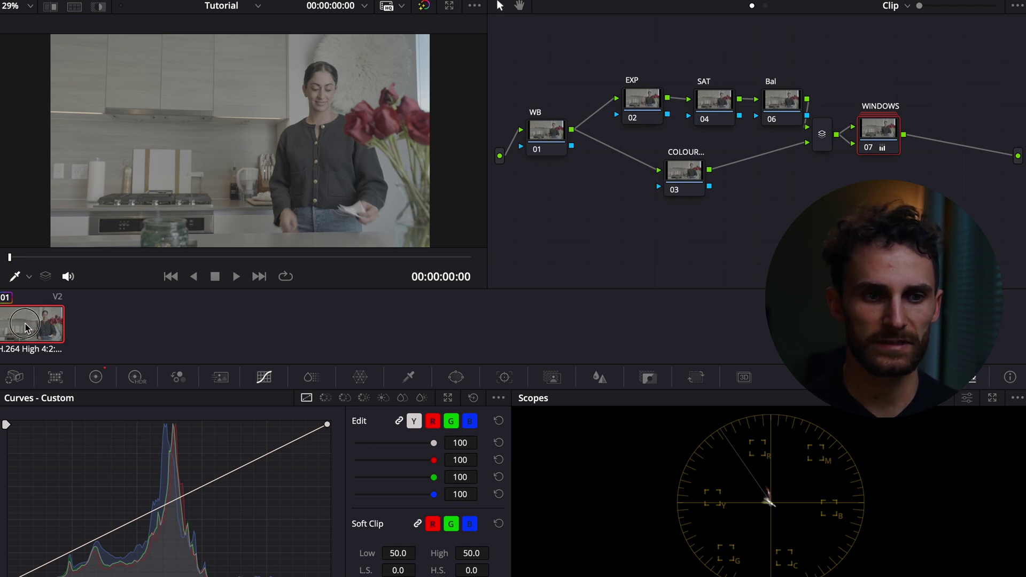
{"action": "right_click", "coordinate": [26, 327]}
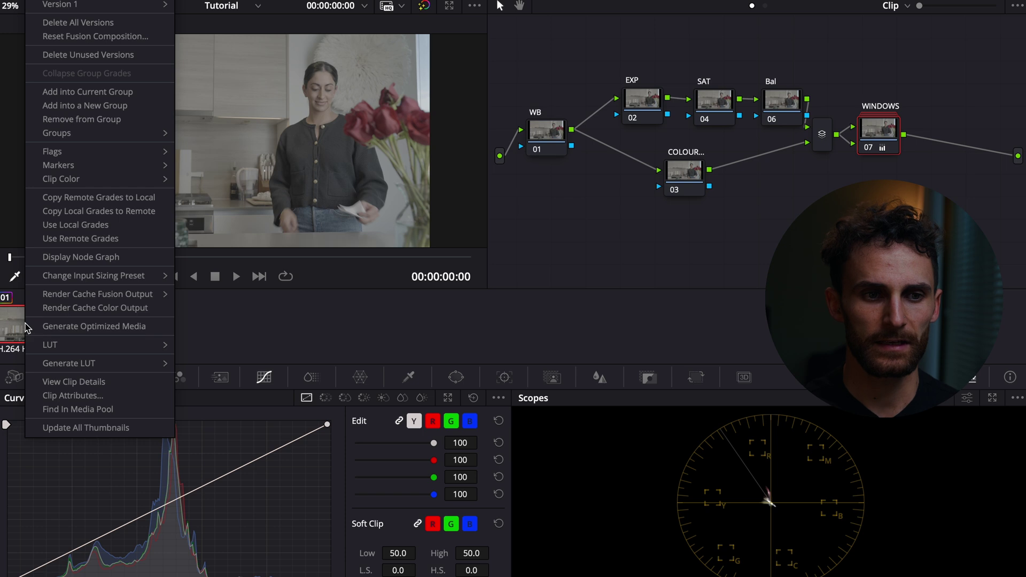
{"action": "left_click", "coordinate": [106, 107]}
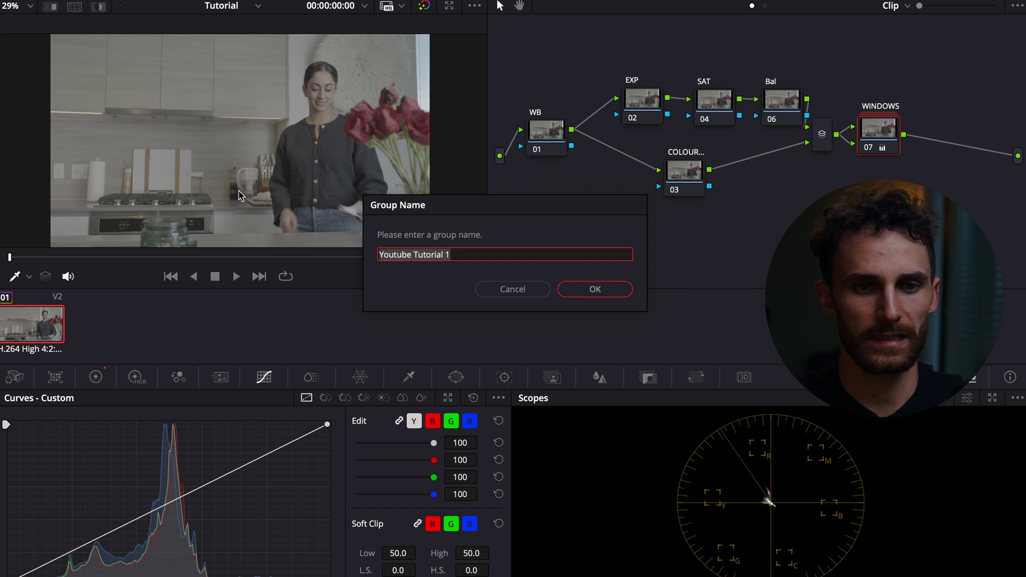
{"action": "key", "text": "Return"}
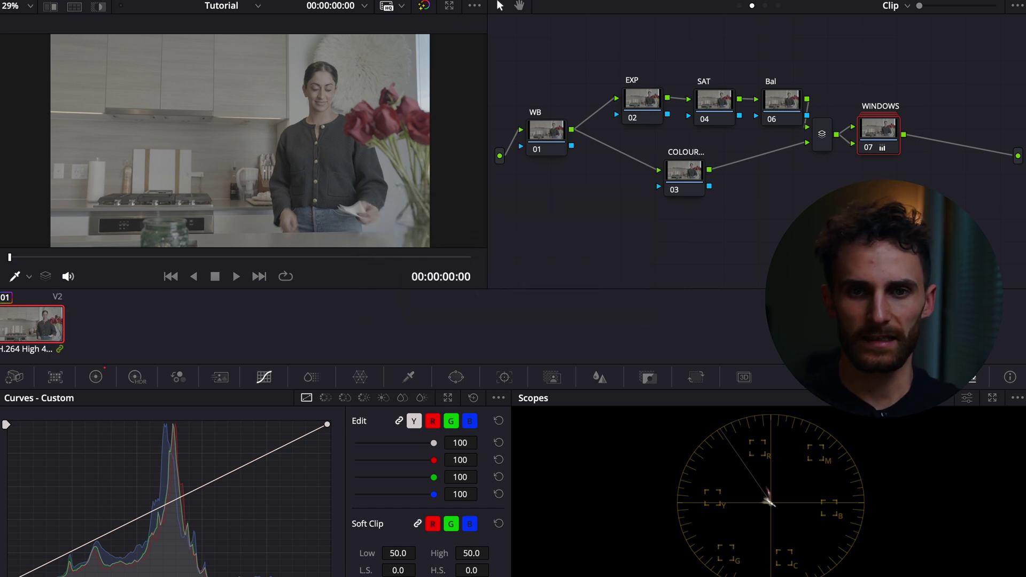
Step: Look through the group pre-clip, clip and group post-clip node graphs
{"action": "left_click", "coordinate": [739, 6]}
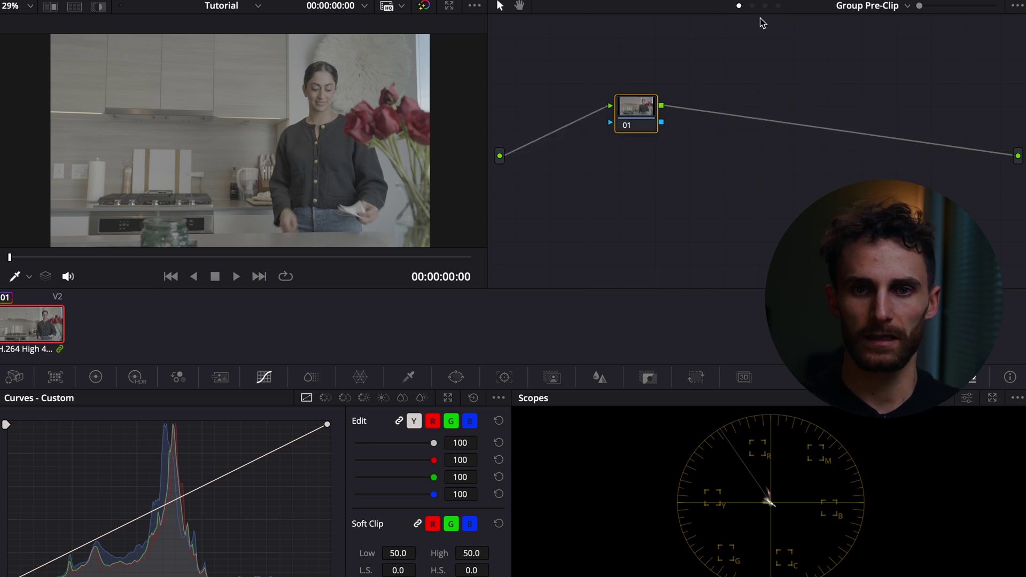
{"action": "left_click", "coordinate": [752, 6]}
{"action": "left_click", "coordinate": [766, 6]}
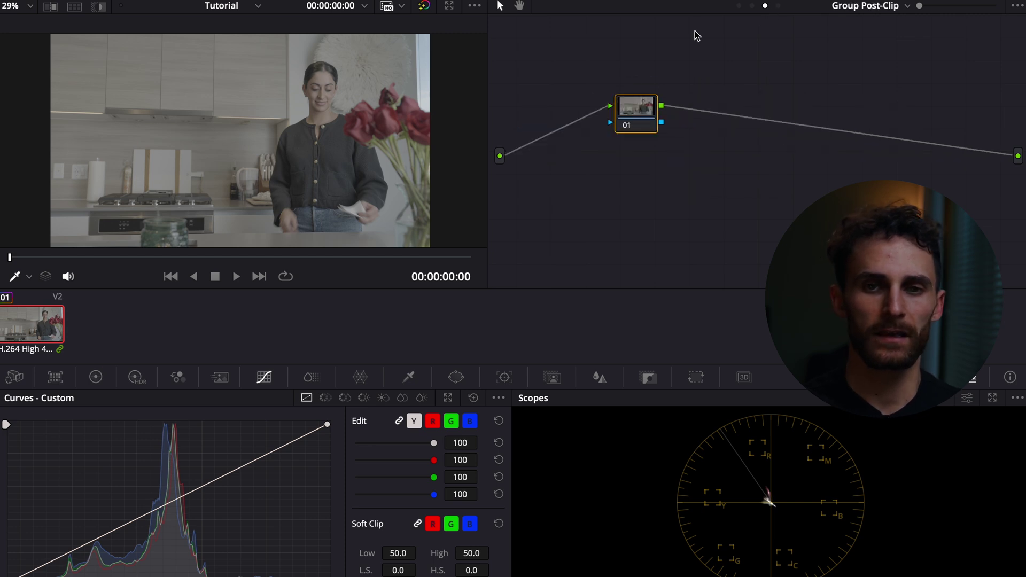
Step: Apply a Color Space Transform effect to the node in the Group Pre-Clip graph and label the node >DWG
{"action": "left_click", "coordinate": [738, 6]}
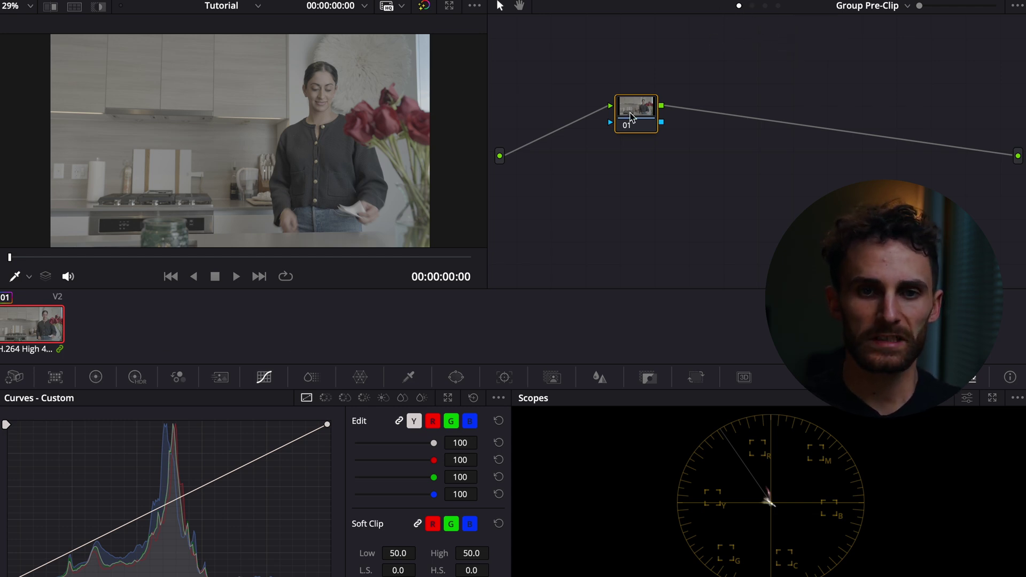
{"action": "left_click_drag", "start_coordinate": [631, 116], "coordinate": [576, 141]}
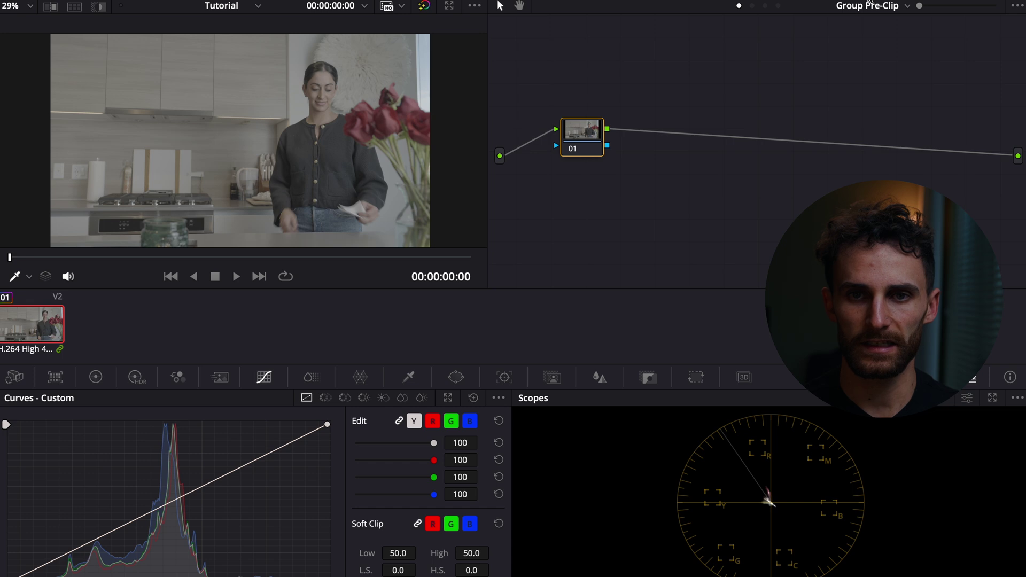
{"action": "left_click", "coordinate": [941, 1]}
{"action": "scroll", "coordinate": [909, 162], "scroll_direction": "down", "scroll_amount": 5}
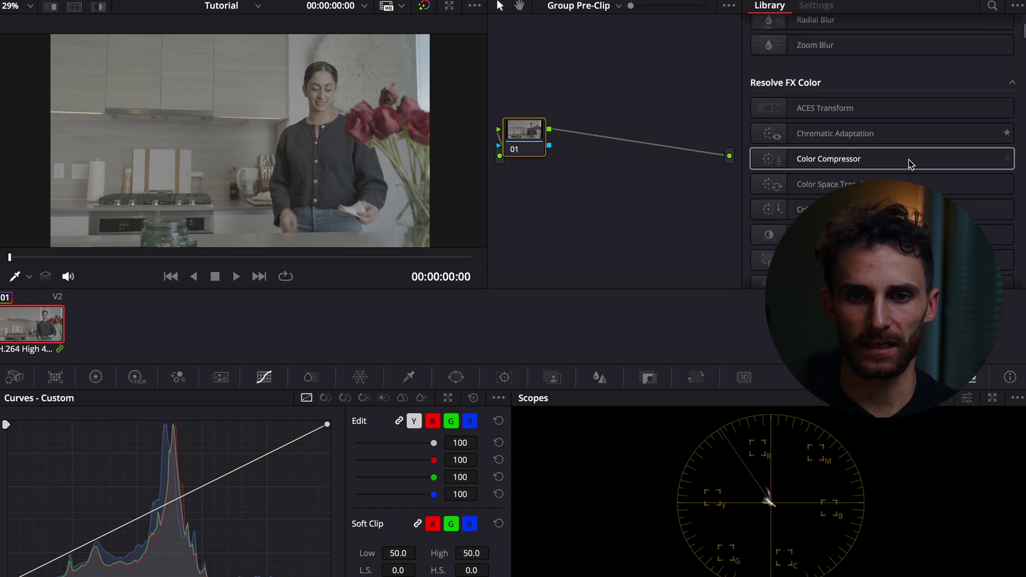
{"action": "left_click_drag", "start_coordinate": [826, 183], "coordinate": [567, 156]}
{"action": "right_click", "coordinate": [568, 156]}
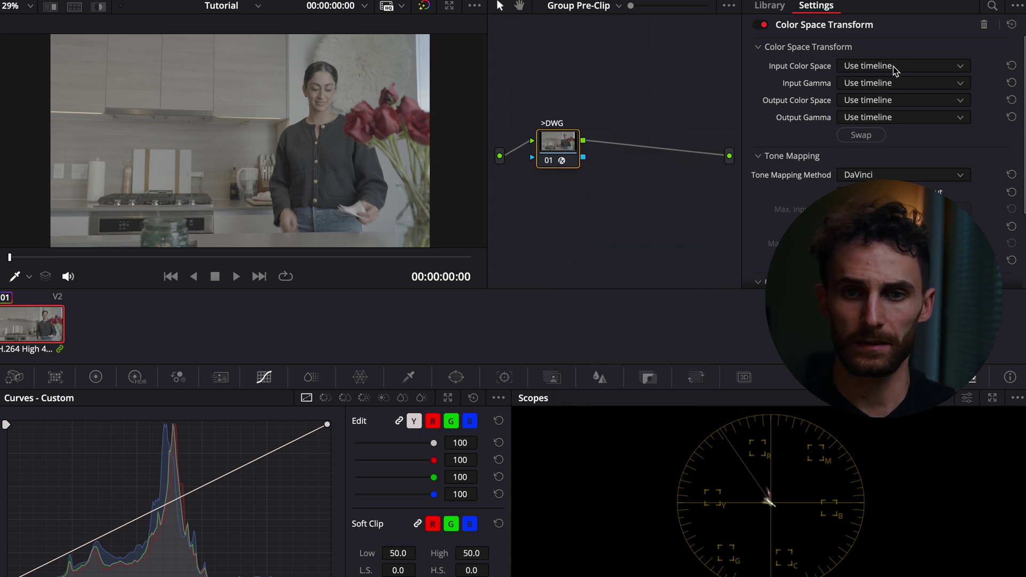
Step: Set the pre-clip transform's input color space to Sony S-Gamut3.Cine and its input gamma to Sony S-Log3
{"action": "left_click", "coordinate": [895, 66]}
{"action": "scroll", "coordinate": [898, 128], "scroll_direction": "down", "scroll_amount": 10}
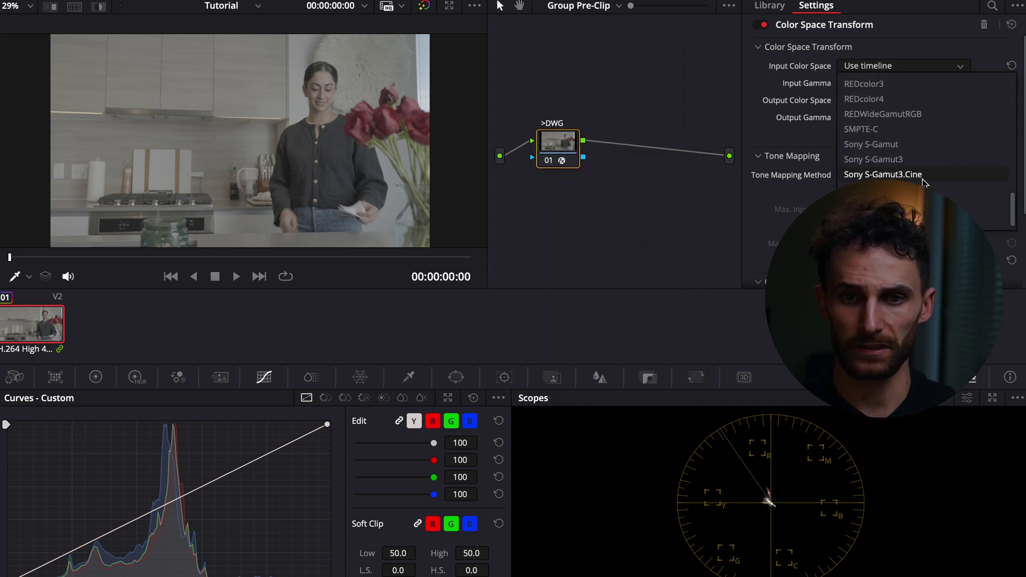
{"action": "left_click", "coordinate": [926, 177]}
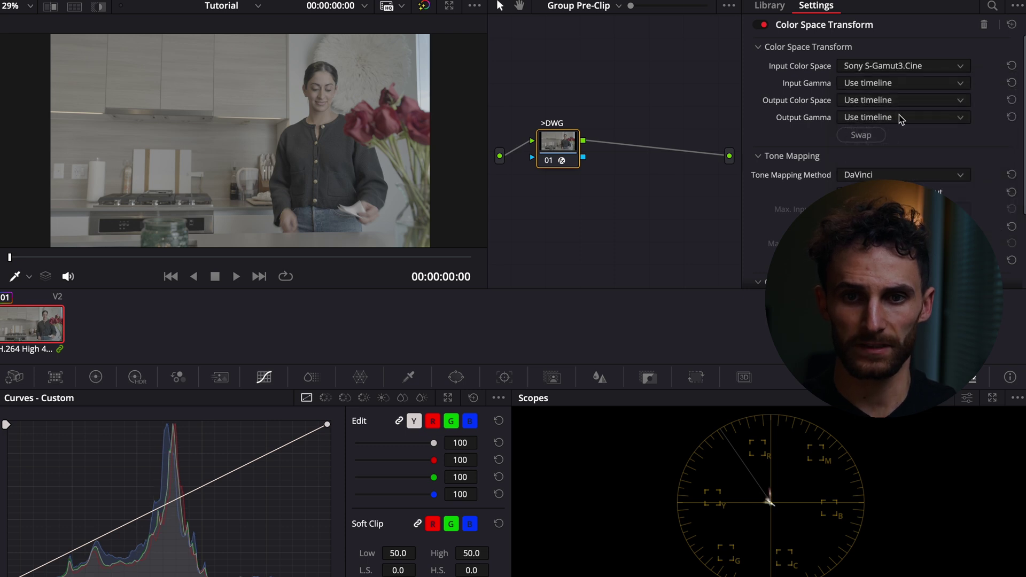
{"action": "left_click", "coordinate": [896, 83]}
{"action": "scroll", "coordinate": [891, 106], "scroll_direction": "down", "scroll_amount": 5}
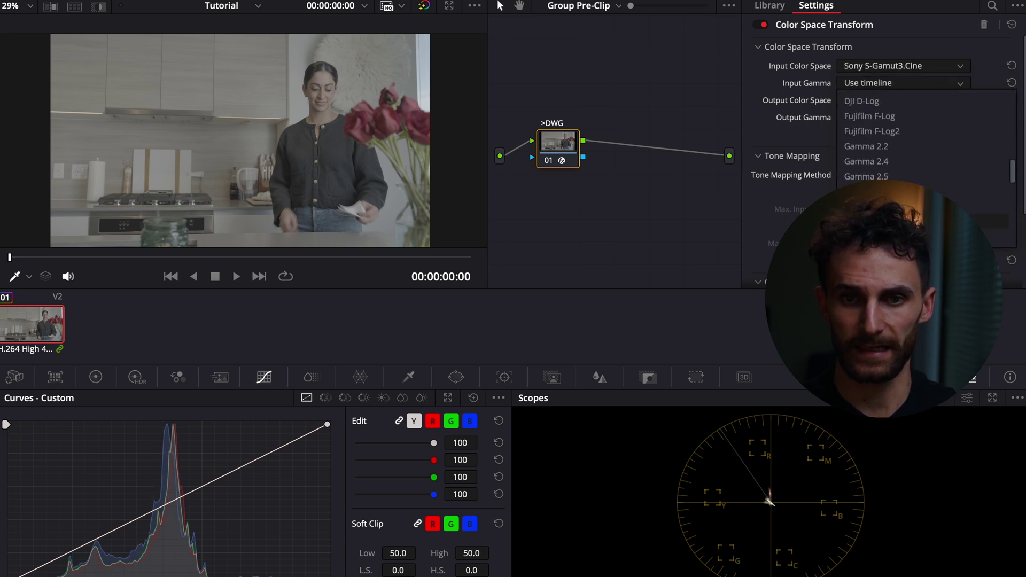
{"action": "scroll", "coordinate": [926, 139], "scroll_direction": "down", "scroll_amount": 4}
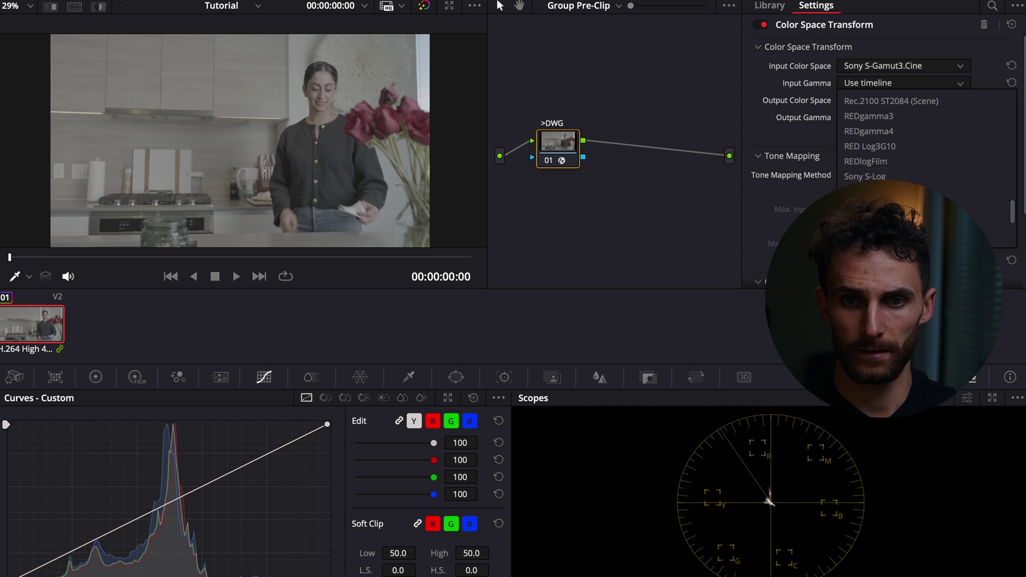
{"action": "left_click", "coordinate": [877, 206]}
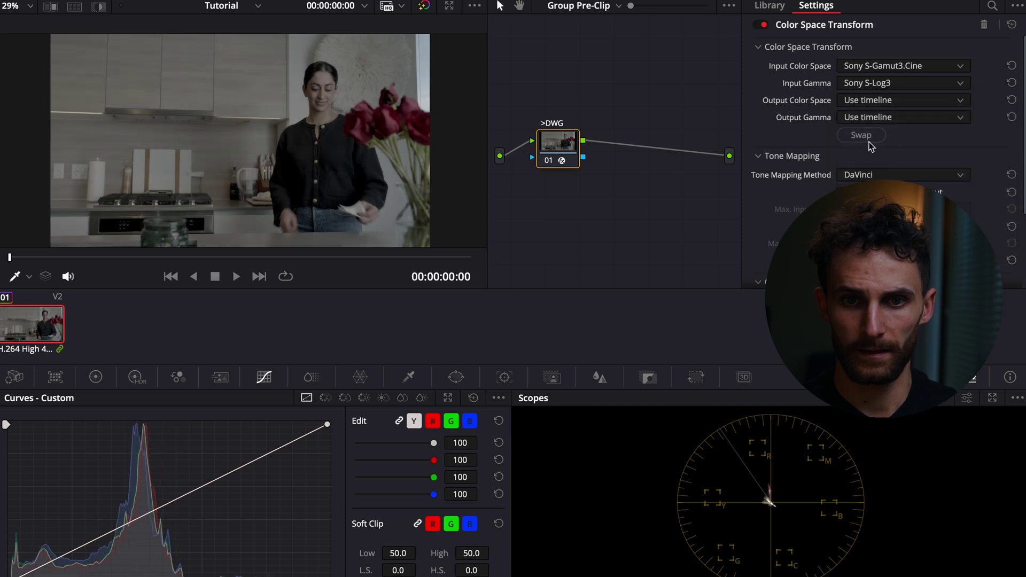
Step: Set the pre-clip transform's output color space to DaVinci Wide Gamut and its output gamma to DaVinci Intermediate
{"action": "left_click", "coordinate": [857, 102]}
{"action": "scroll", "coordinate": [890, 160], "scroll_direction": "down", "scroll_amount": 3}
{"action": "left_click", "coordinate": [896, 151]}
{"action": "left_click", "coordinate": [887, 117]}
{"action": "scroll", "coordinate": [889, 165], "scroll_direction": "down", "scroll_amount": 3}
{"action": "left_click", "coordinate": [882, 180]}
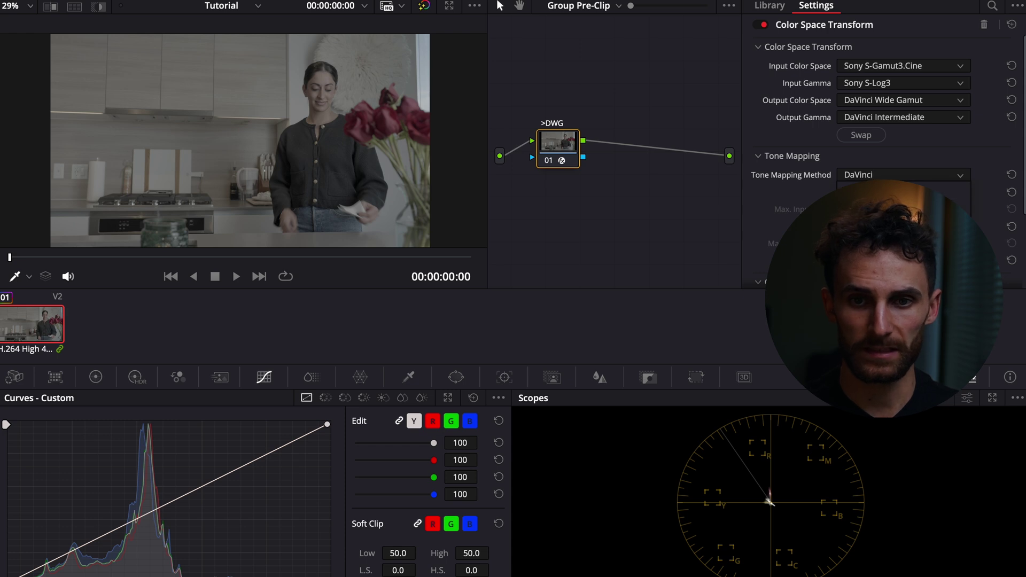
Step: Set the pre-clip transform's tone mapping method to Luminance Mapping with a custom maximum input of 10000 nits
{"action": "left_click", "coordinate": [888, 226]}
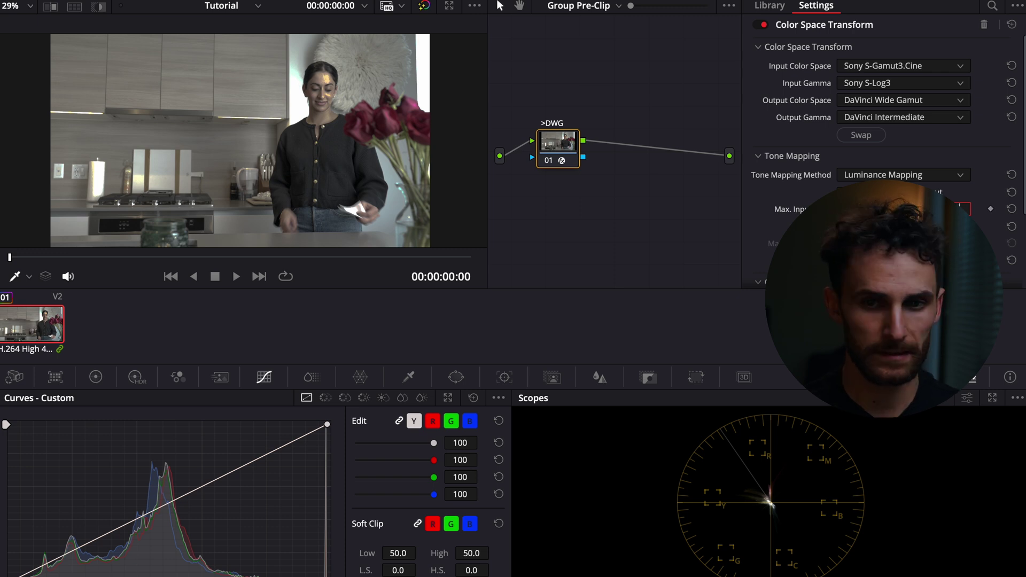
{"action": "type", "text": "0"}
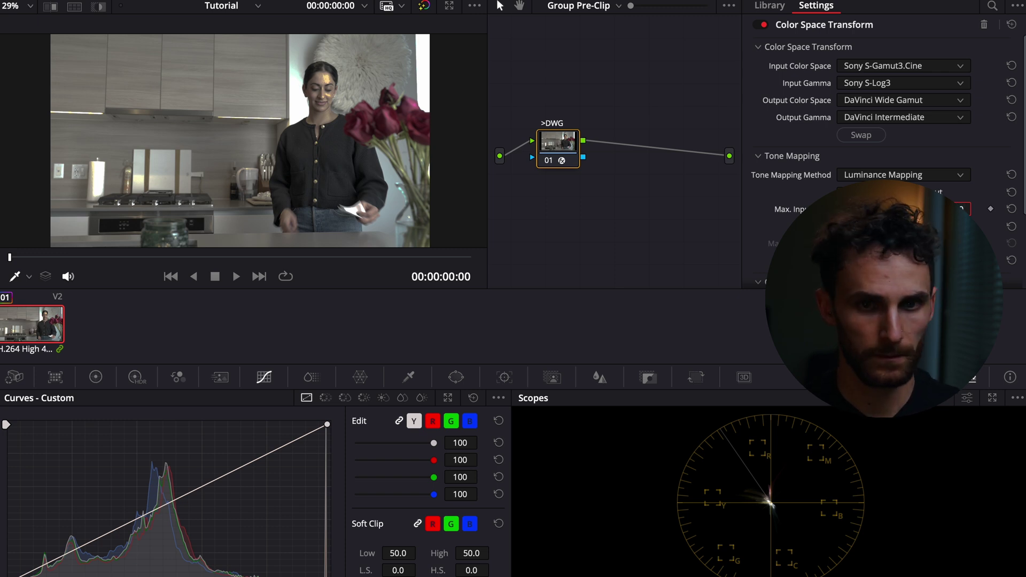
{"action": "key", "text": "Return"}
{"action": "scroll", "coordinate": [882, 160], "scroll_direction": "down", "scroll_amount": 2}
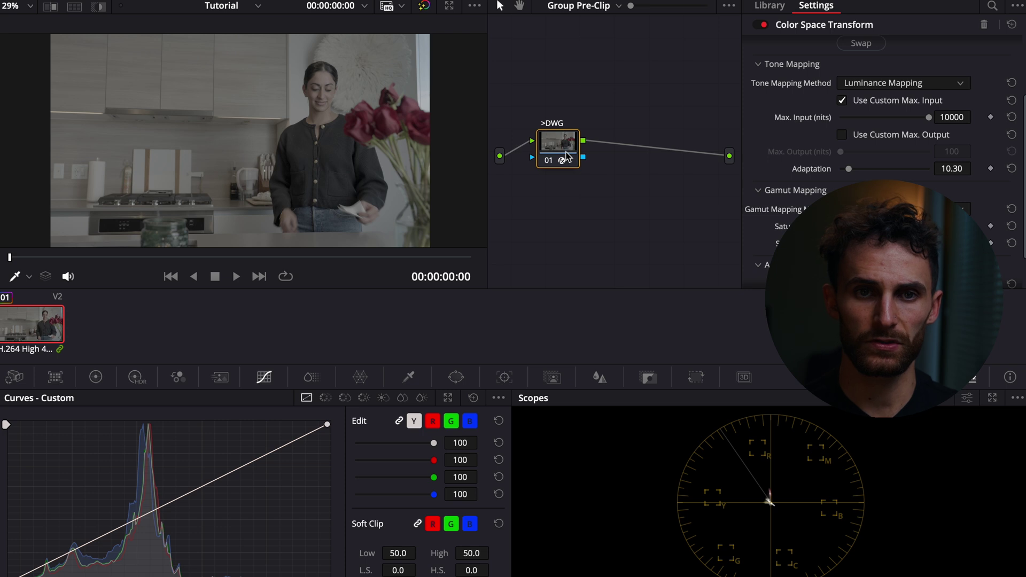
Step: Copy the >DWG node's transform to the node in the Group Post-Clip graph and place that node near the graph's output
{"action": "left_click_drag", "start_coordinate": [567, 155], "coordinate": [575, 156]}
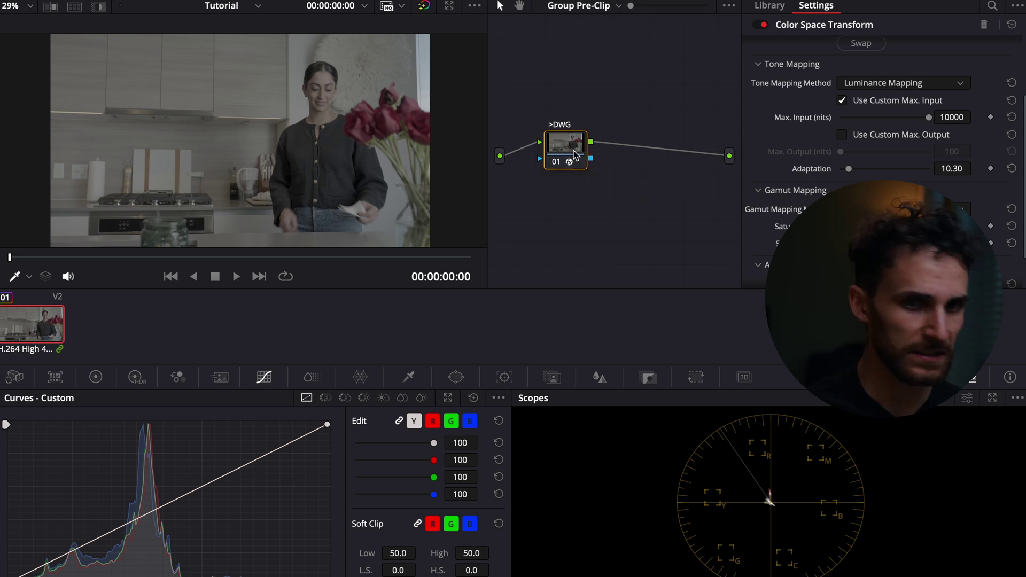
{"action": "left_click", "coordinate": [598, 6]}
{"action": "left_click", "coordinate": [603, 51]}
{"action": "left_click_drag", "start_coordinate": [577, 157], "coordinate": [688, 161]}
Step: Set the post-clip transform's input color space to DaVinci Wide Gamut and its input gamma to DaVinci Intermediate
{"action": "scroll", "coordinate": [806, 160], "scroll_direction": "up", "scroll_amount": 3}
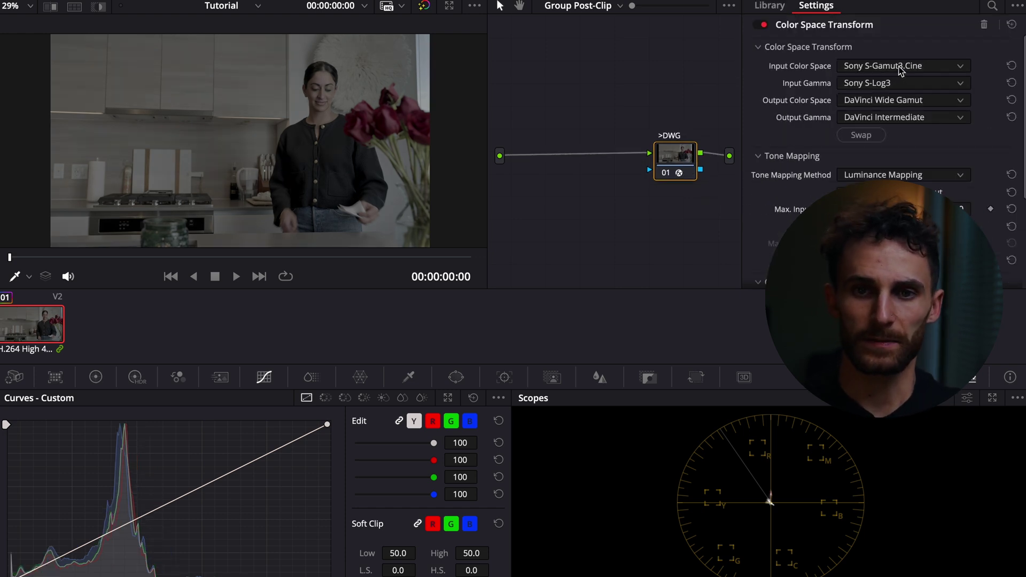
{"action": "left_click", "coordinate": [898, 67]}
{"action": "scroll", "coordinate": [891, 161], "scroll_direction": "up", "scroll_amount": 10}
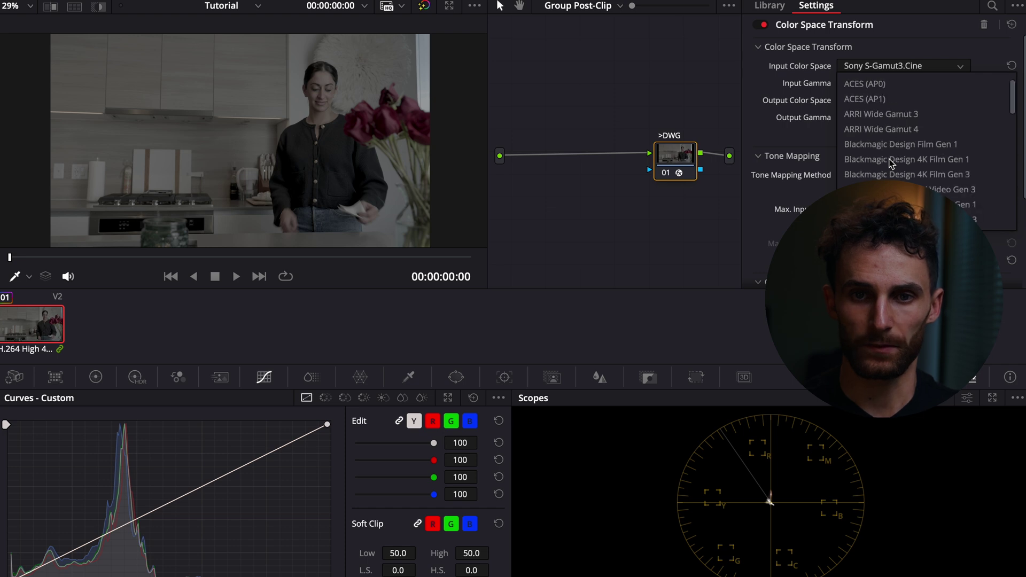
{"action": "scroll", "coordinate": [898, 160], "scroll_direction": "down", "scroll_amount": 3}
{"action": "left_click", "coordinate": [903, 174]}
{"action": "left_click", "coordinate": [903, 83]}
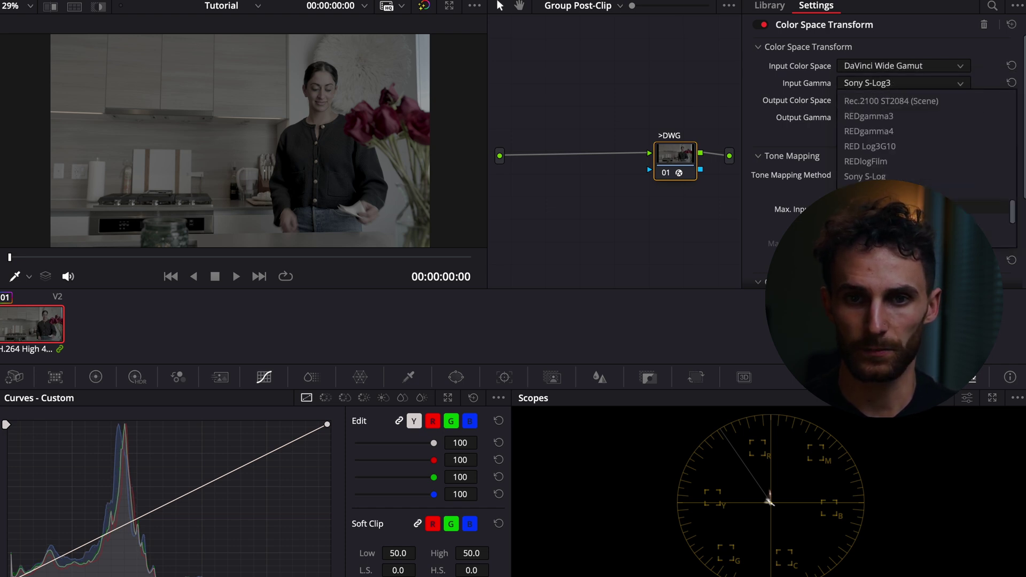
{"action": "scroll", "coordinate": [919, 191], "scroll_direction": "up", "scroll_amount": 5}
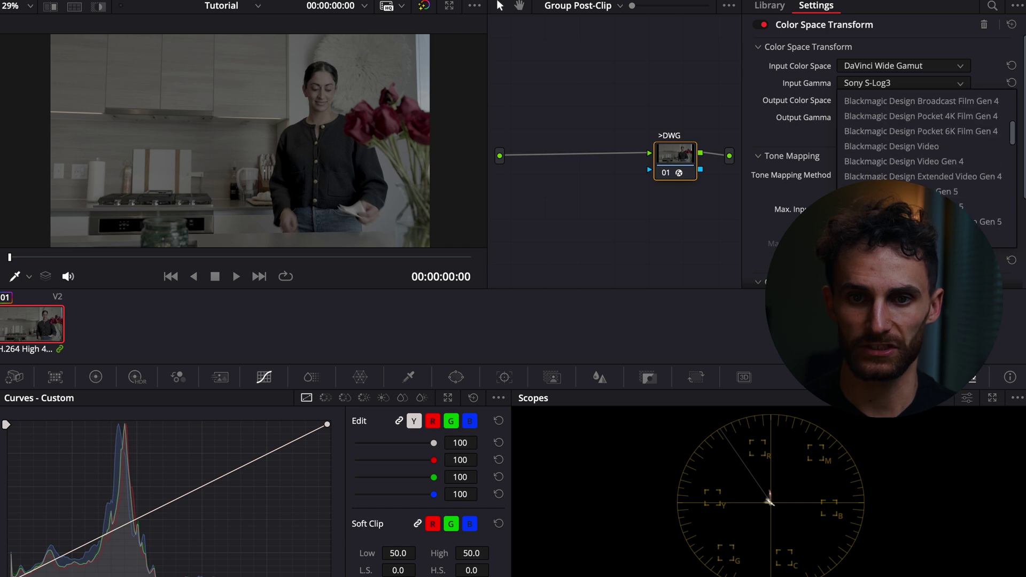
{"action": "scroll", "coordinate": [919, 187], "scroll_direction": "up", "scroll_amount": 3}
{"action": "scroll", "coordinate": [919, 187], "scroll_direction": "down", "scroll_amount": 5}
{"action": "scroll", "coordinate": [919, 187], "scroll_direction": "up", "scroll_amount": 2}
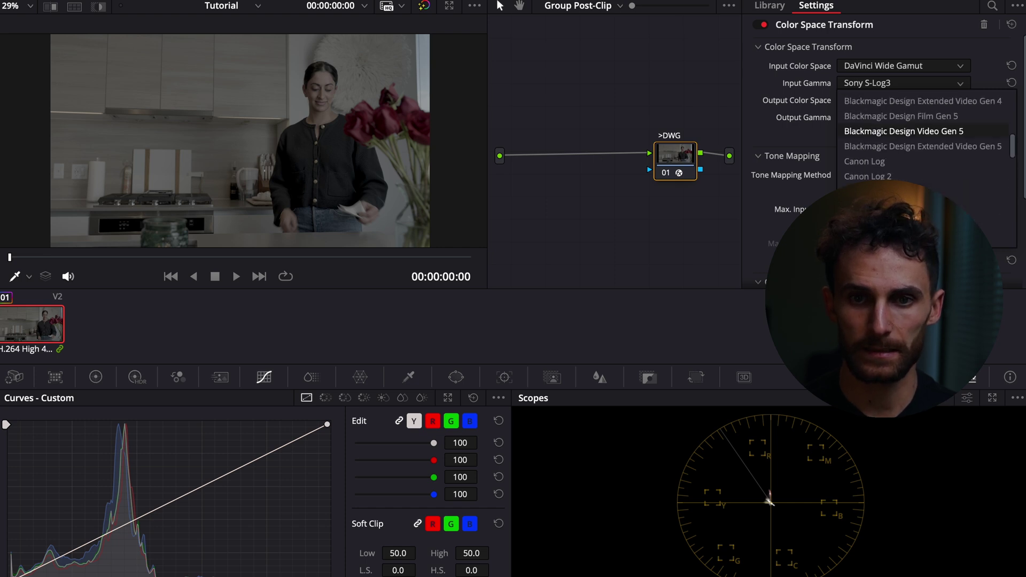
{"action": "left_click", "coordinate": [915, 220]}
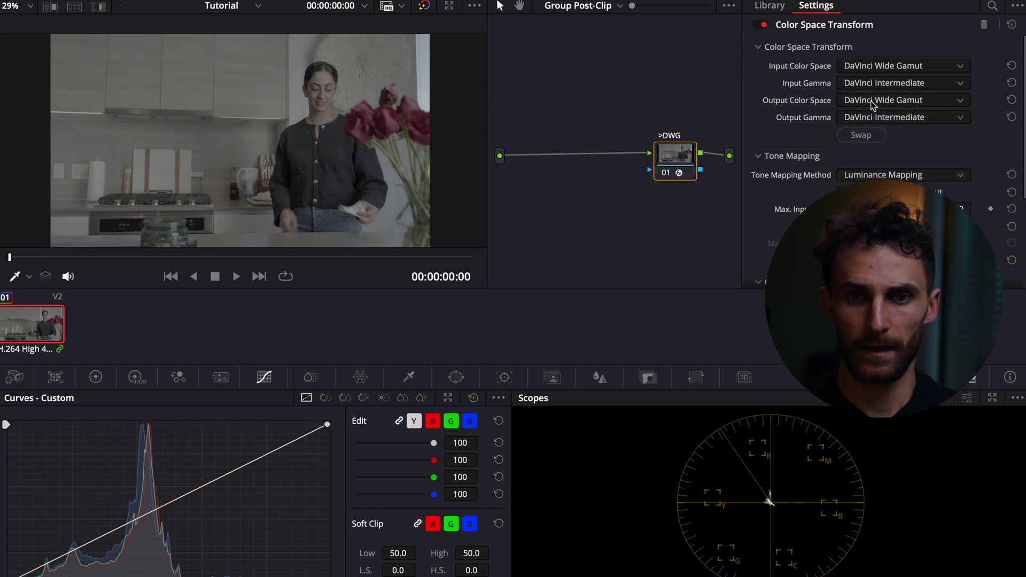
Step: Set the post-clip transform's output color space to Rec.709 and its output gamma to Gamma 2.2
{"action": "left_click", "coordinate": [874, 101]}
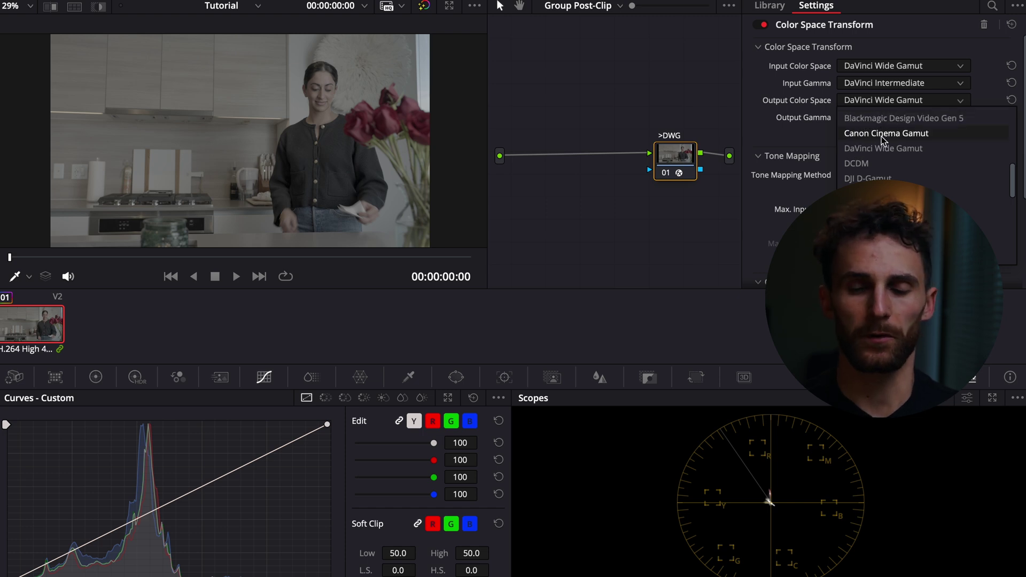
{"action": "scroll", "coordinate": [884, 145], "scroll_direction": "down", "scroll_amount": 4}
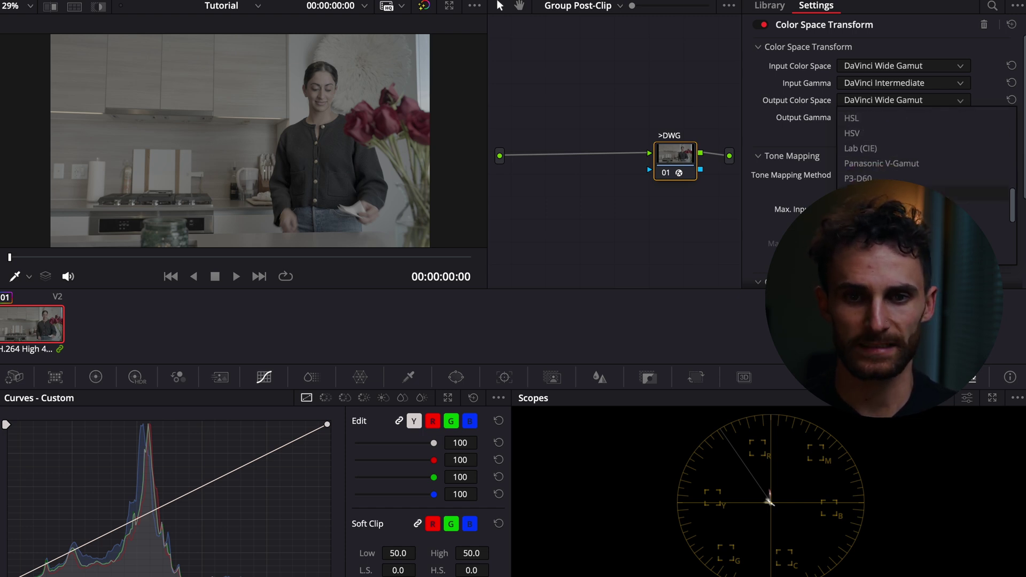
{"action": "left_click", "coordinate": [882, 210]}
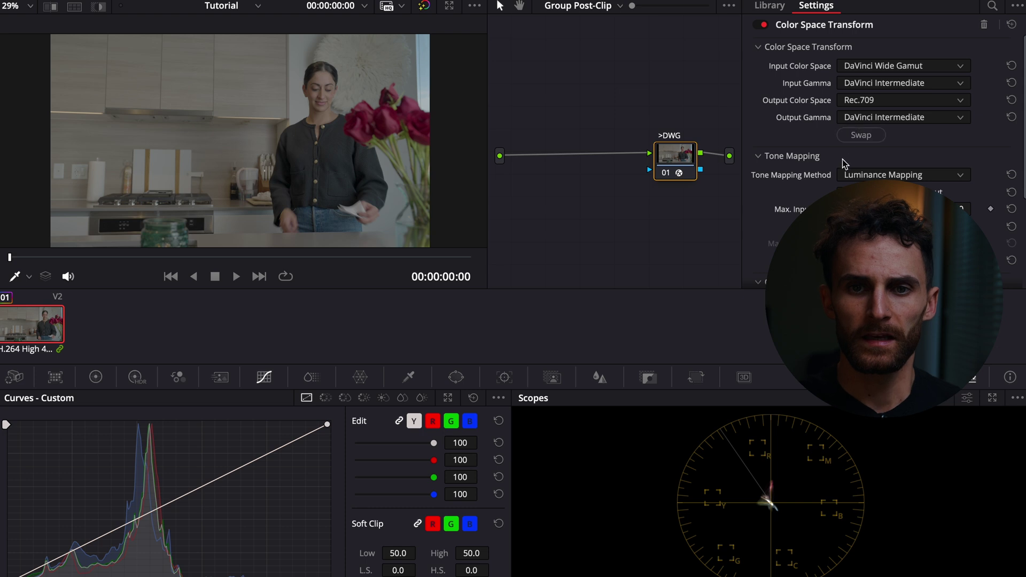
{"action": "left_click", "coordinate": [862, 117]}
{"action": "scroll", "coordinate": [898, 155], "scroll_direction": "down", "scroll_amount": 4}
{"action": "scroll", "coordinate": [898, 154], "scroll_direction": "up", "scroll_amount": 5}
{"action": "scroll", "coordinate": [898, 155], "scroll_direction": "down", "scroll_amount": 2}
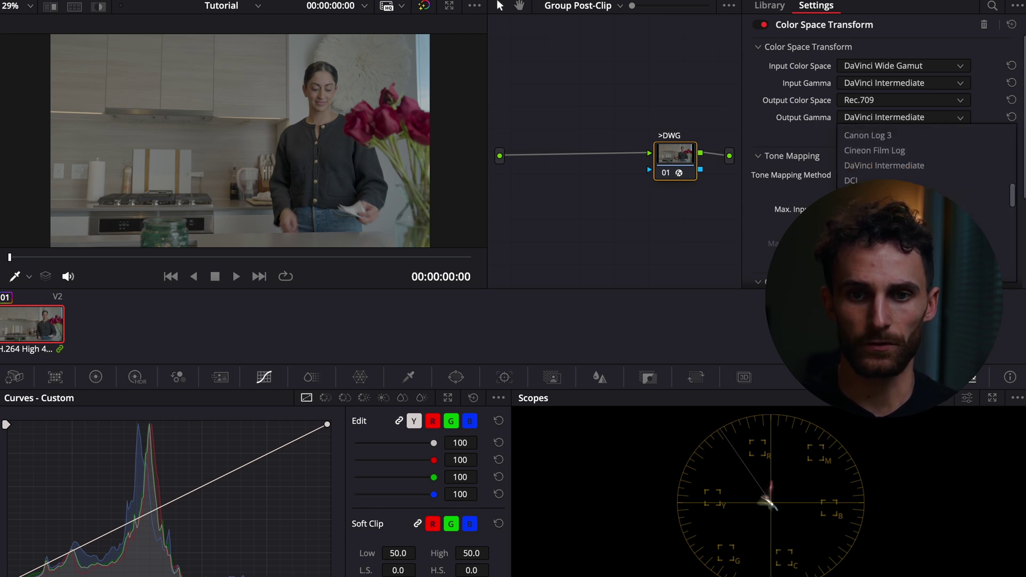
{"action": "left_click", "coordinate": [877, 225]}
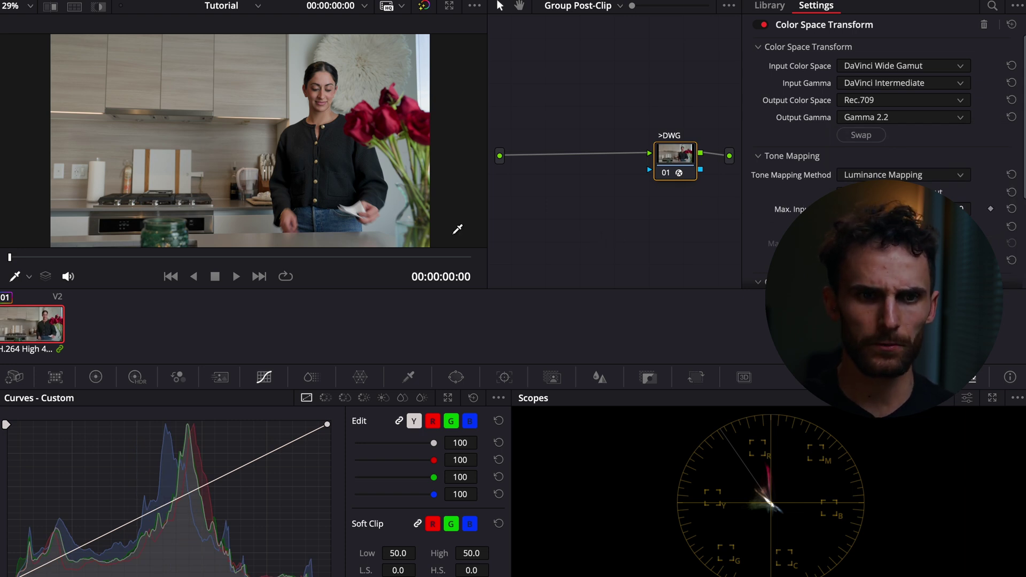
{"action": "left_click_drag", "start_coordinate": [664, 173], "coordinate": [675, 171]}
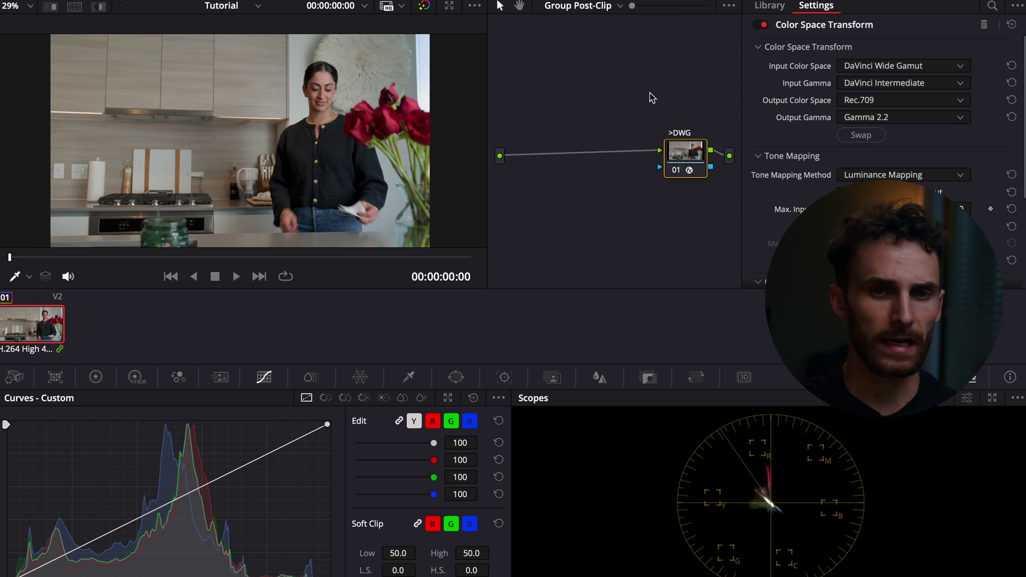
Step: Switch to the Clip node graph and raise the EXP node's global HDR exposure to 0.61
{"action": "left_click", "coordinate": [587, 9]}
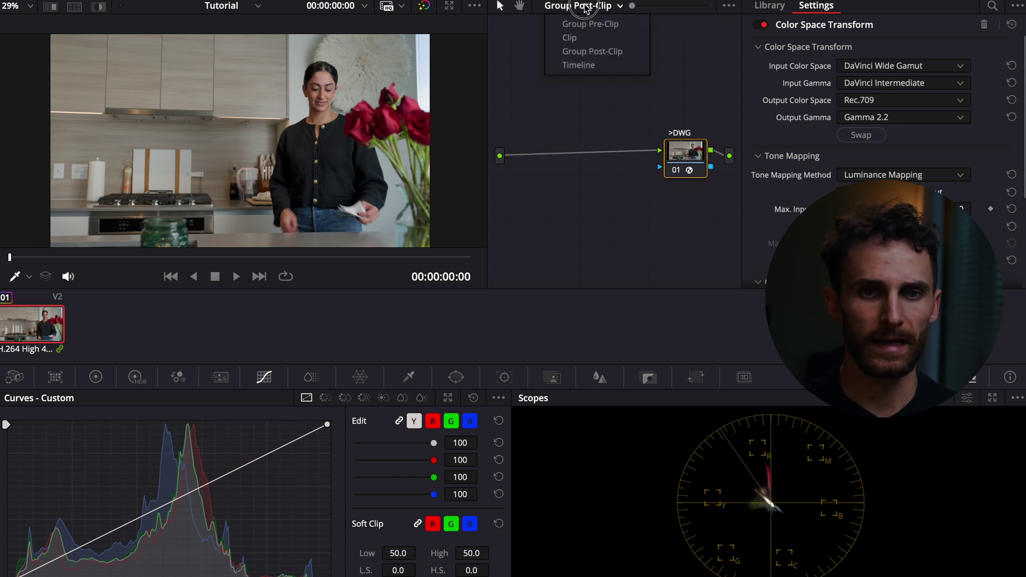
{"action": "left_click", "coordinate": [572, 36]}
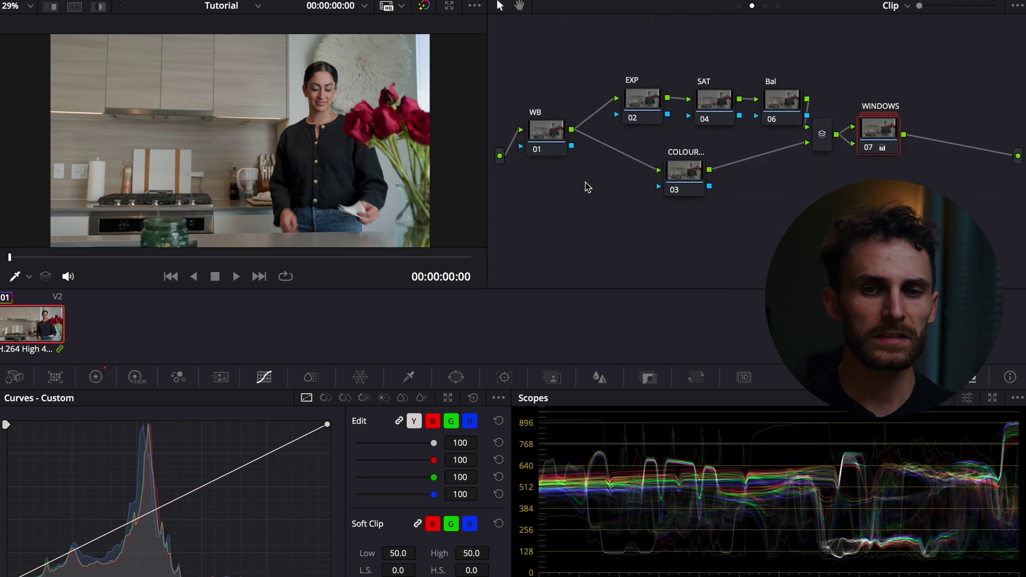
{"action": "left_click", "coordinate": [644, 113]}
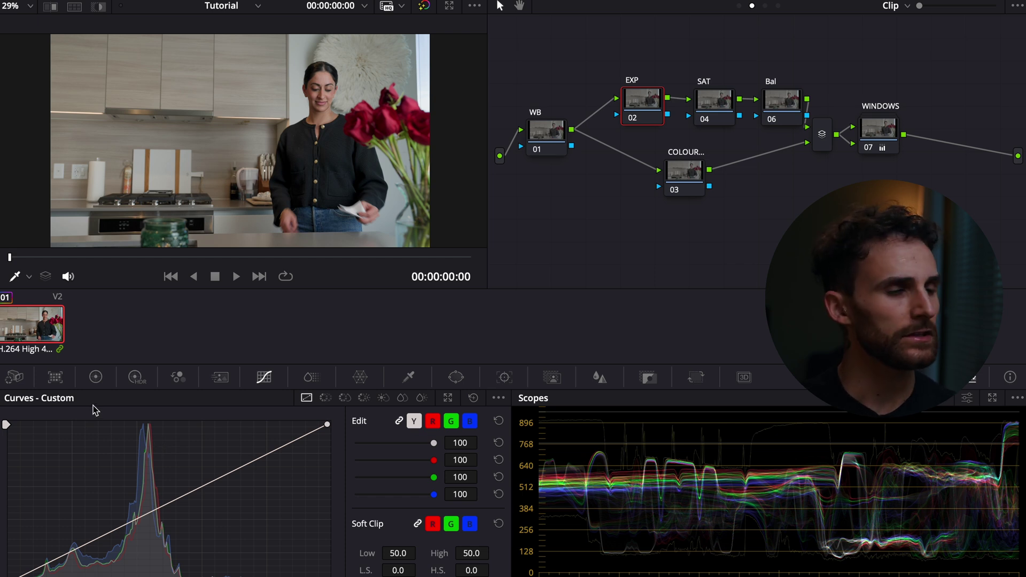
{"action": "left_click", "coordinate": [136, 377]}
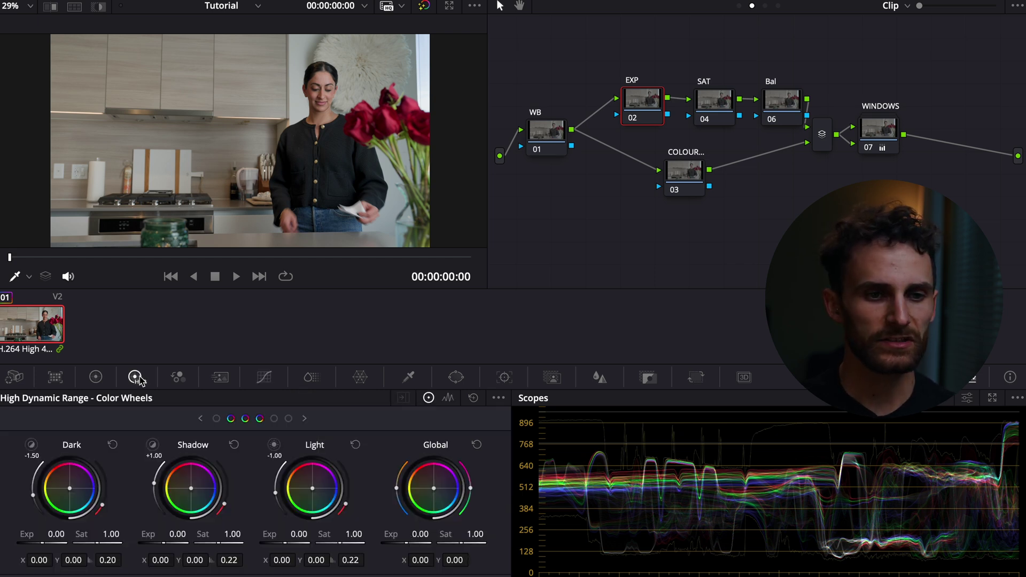
{"action": "left_click", "coordinate": [404, 543]}
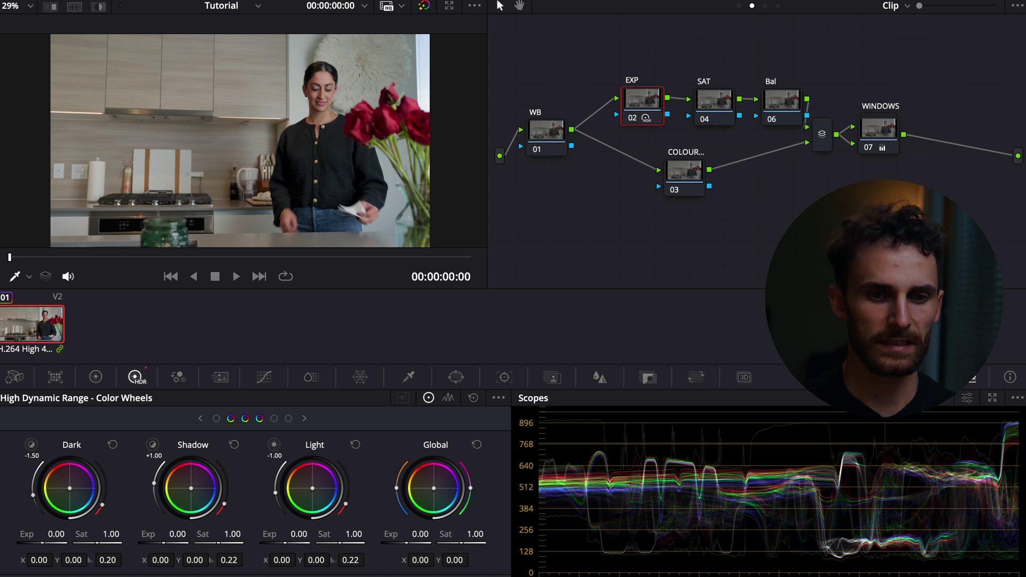
{"action": "left_click_drag", "start_coordinate": [403, 543], "coordinate": [424, 543]}
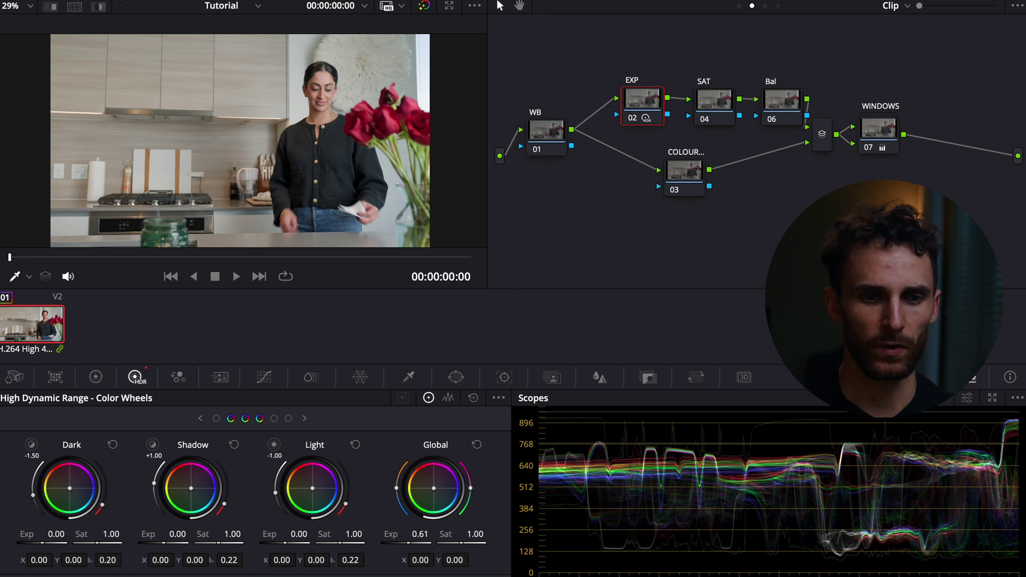
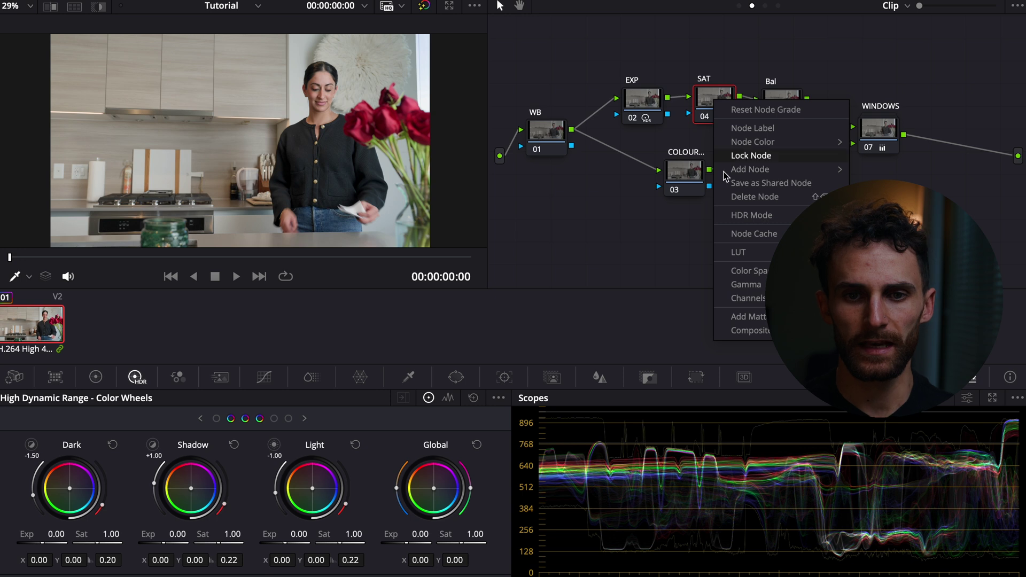
Step: Set the SAT node's color space to HSV and leave only Channel 2 active on it
{"action": "mouse_move", "coordinate": [748, 270]}
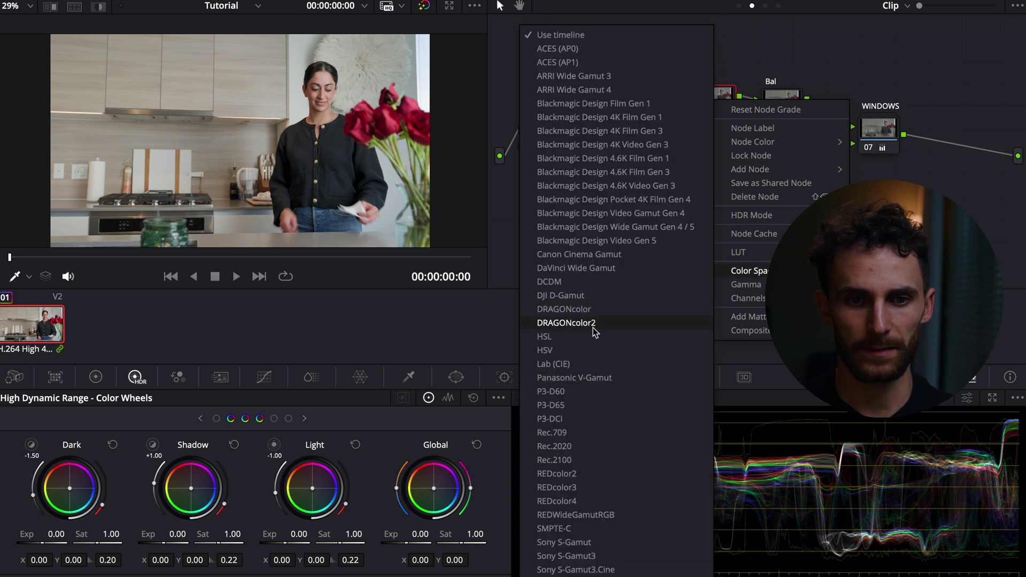
{"action": "left_click", "coordinate": [582, 350]}
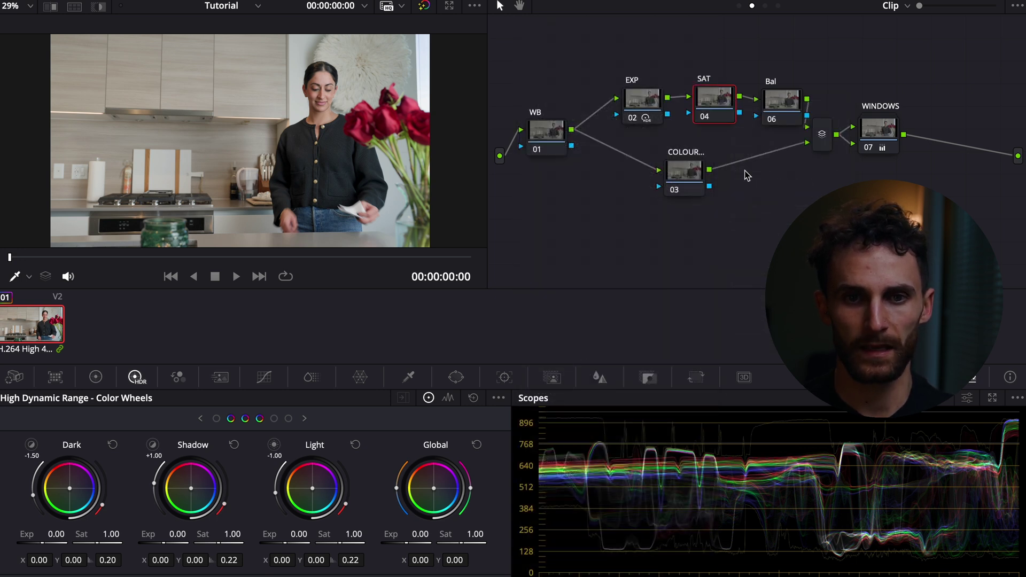
{"action": "right_click", "coordinate": [712, 108]}
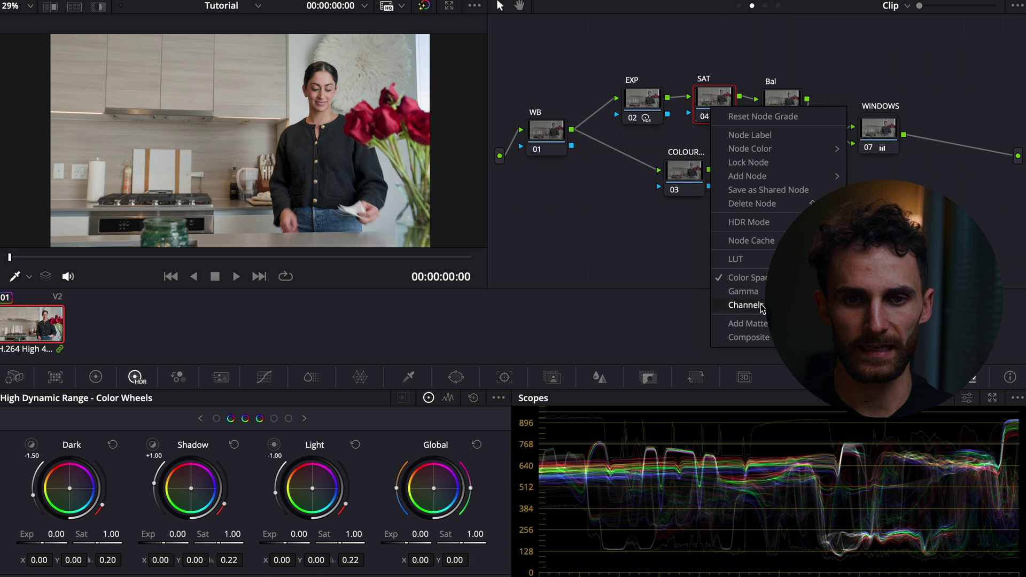
{"action": "mouse_move", "coordinate": [761, 307]}
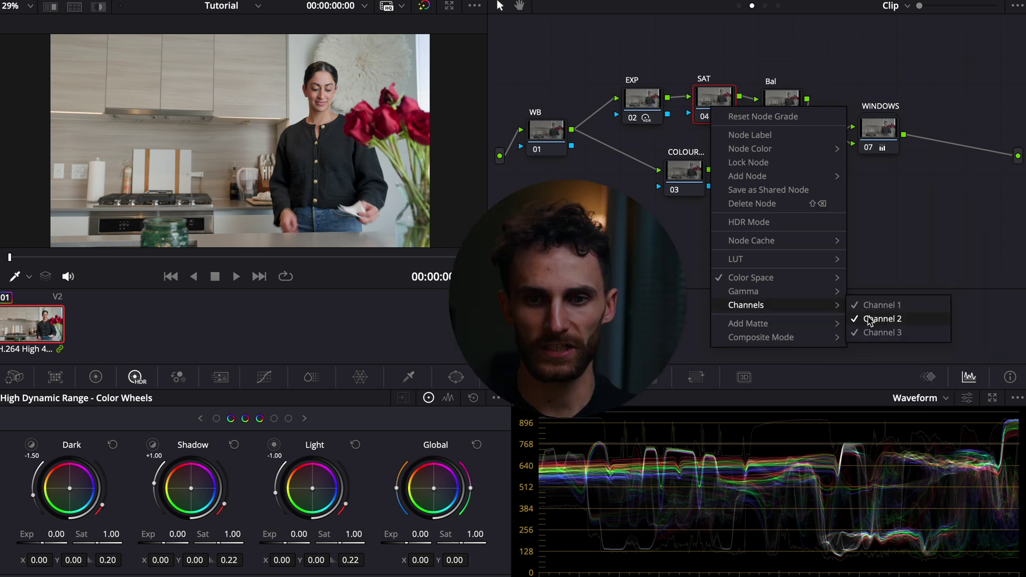
{"action": "left_click", "coordinate": [869, 317]}
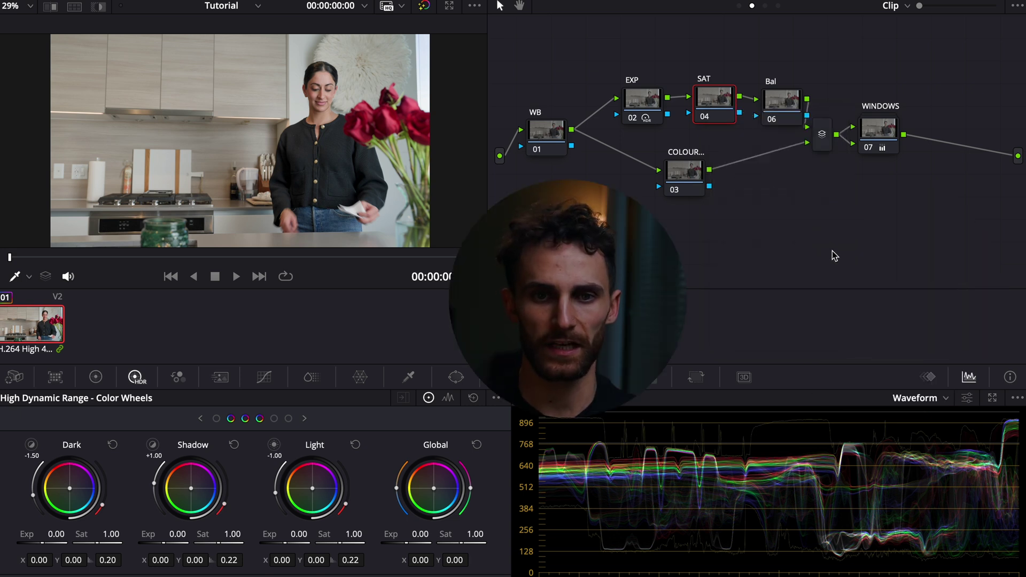
{"action": "right_click", "coordinate": [731, 120]}
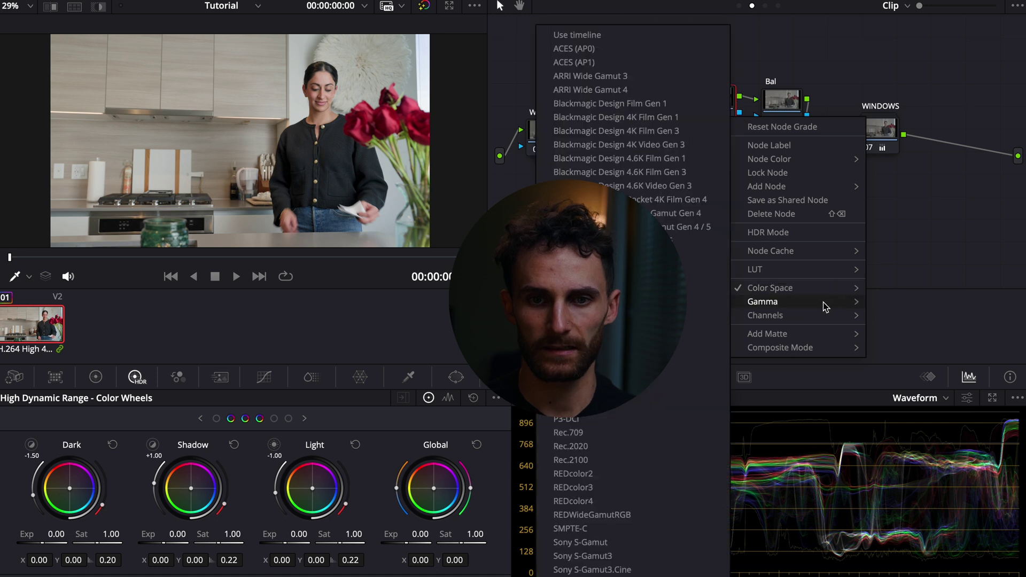
{"action": "mouse_move", "coordinate": [823, 317]}
{"action": "left_click", "coordinate": [919, 343]}
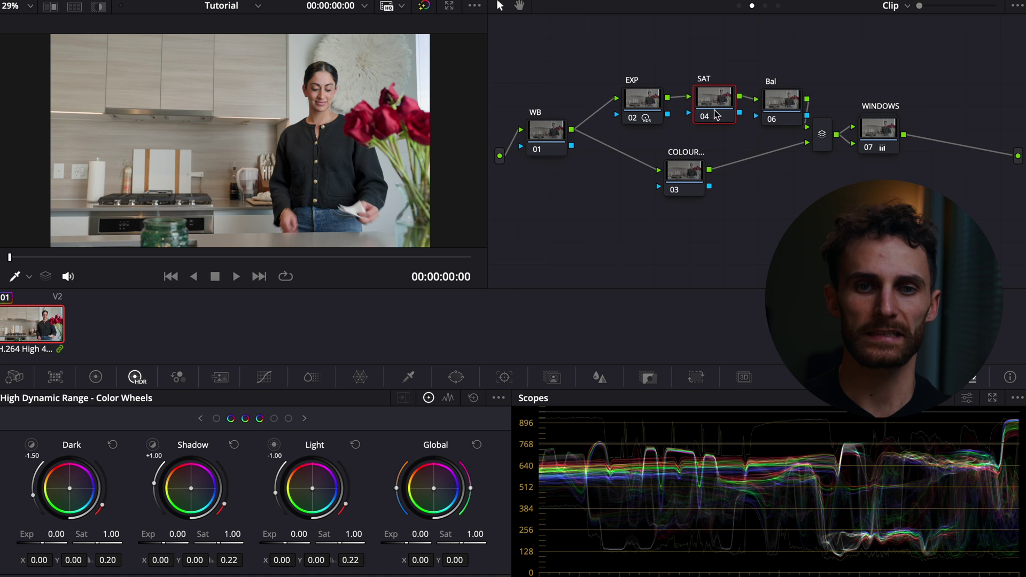
Step: Set the SAT node's primaries gamma to 0.10 and gain to 0.80, toggling the node off and on to compare
{"action": "left_click_drag", "start_coordinate": [717, 115], "coordinate": [716, 111]}
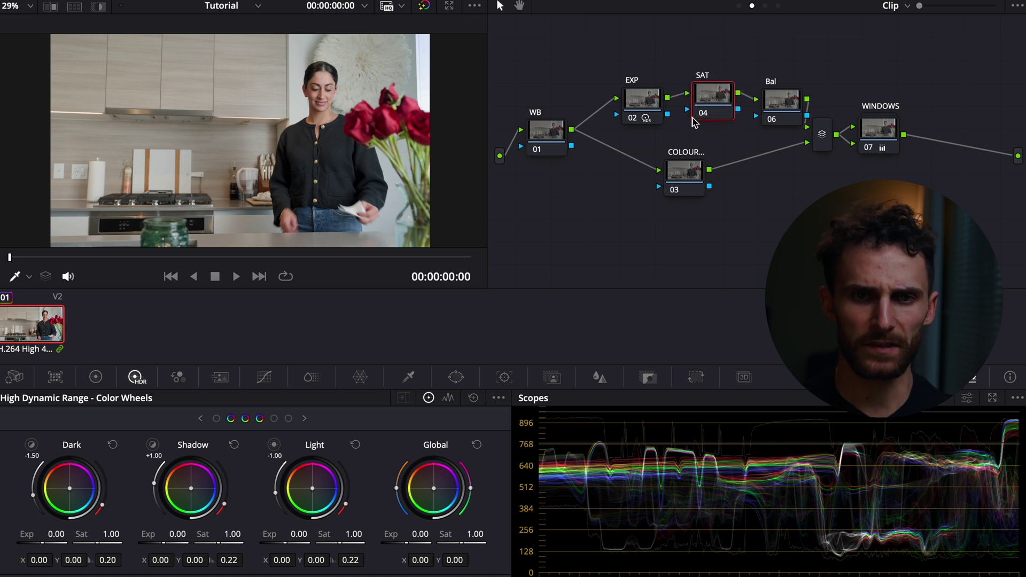
{"action": "left_click", "coordinate": [97, 380]}
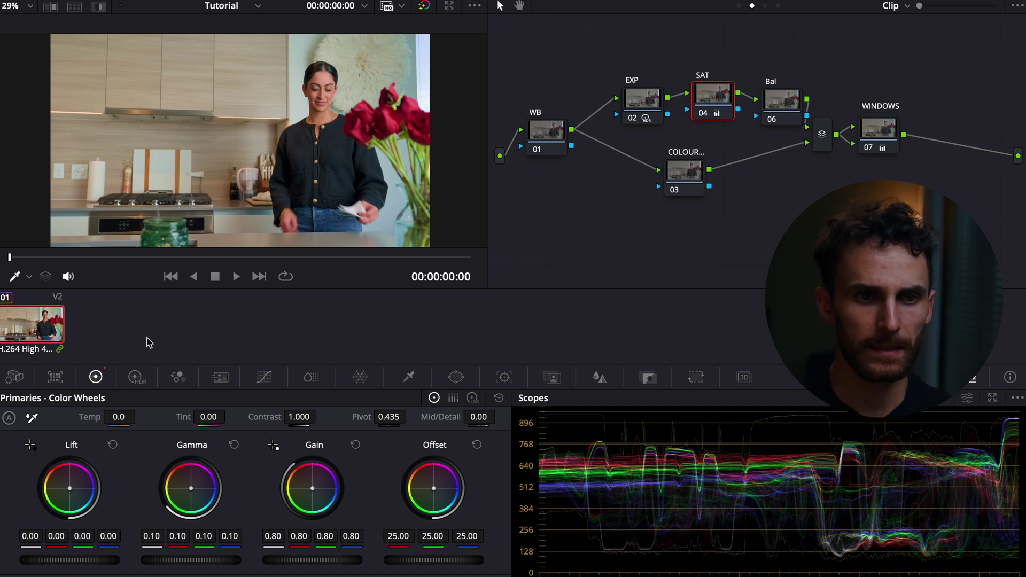
{"action": "key", "text": "ctrl+d"}
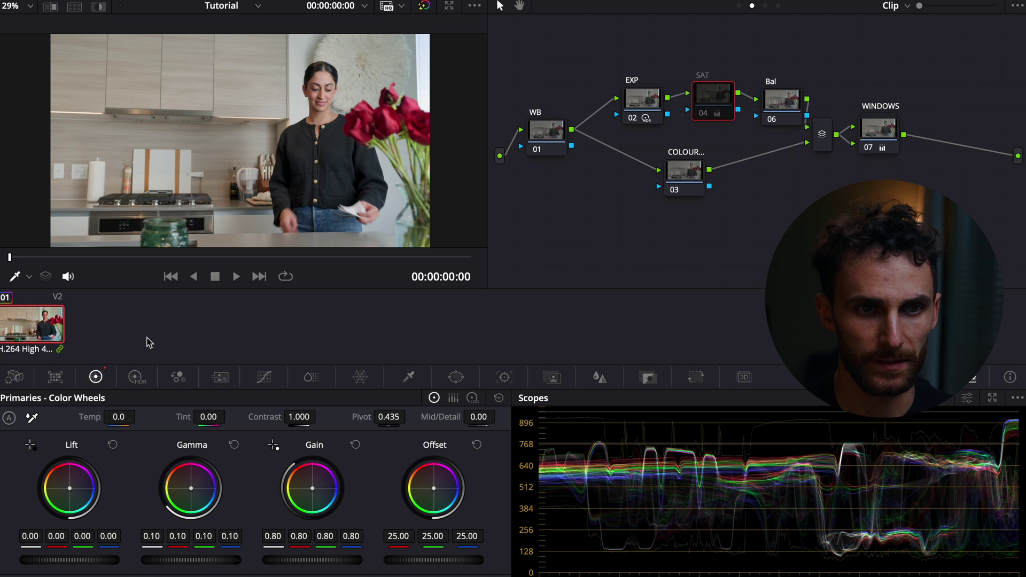
{"action": "key", "text": "ctrl+d"}
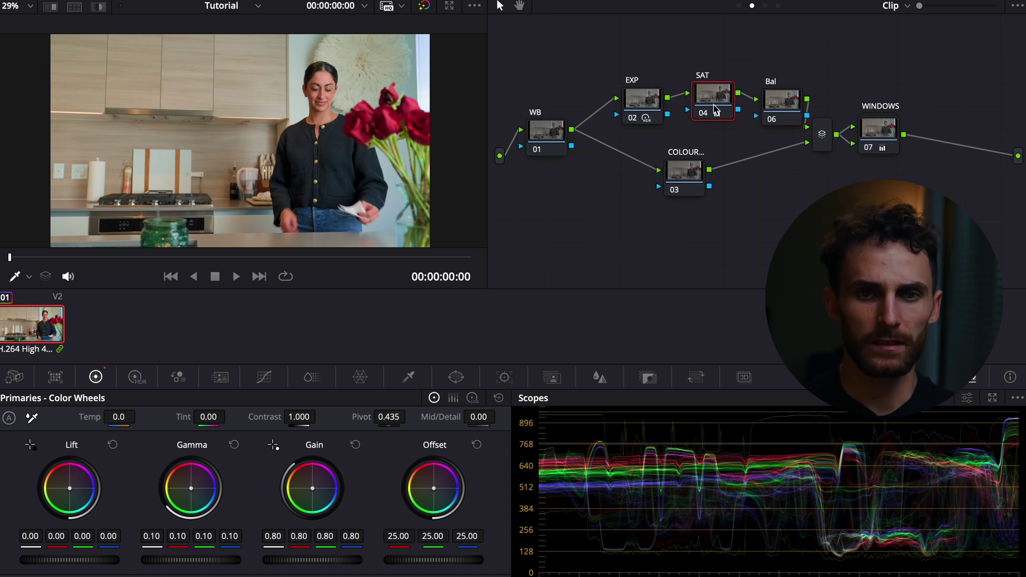
Step: Apply the Chromatic Adaptation effect to the WB node and widen the node graph area
{"action": "left_click", "coordinate": [551, 140]}
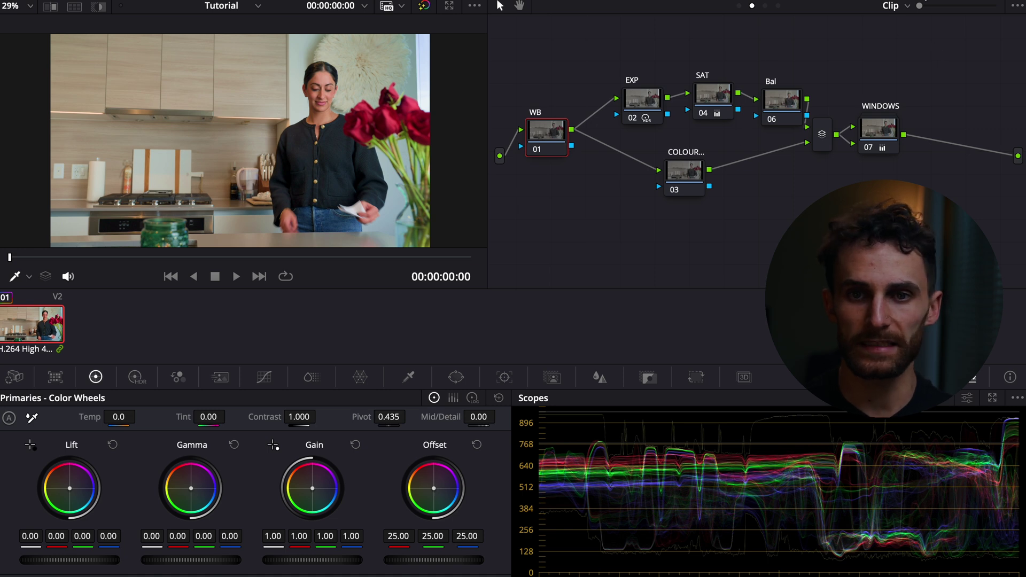
{"action": "left_click", "coordinate": [909, 18]}
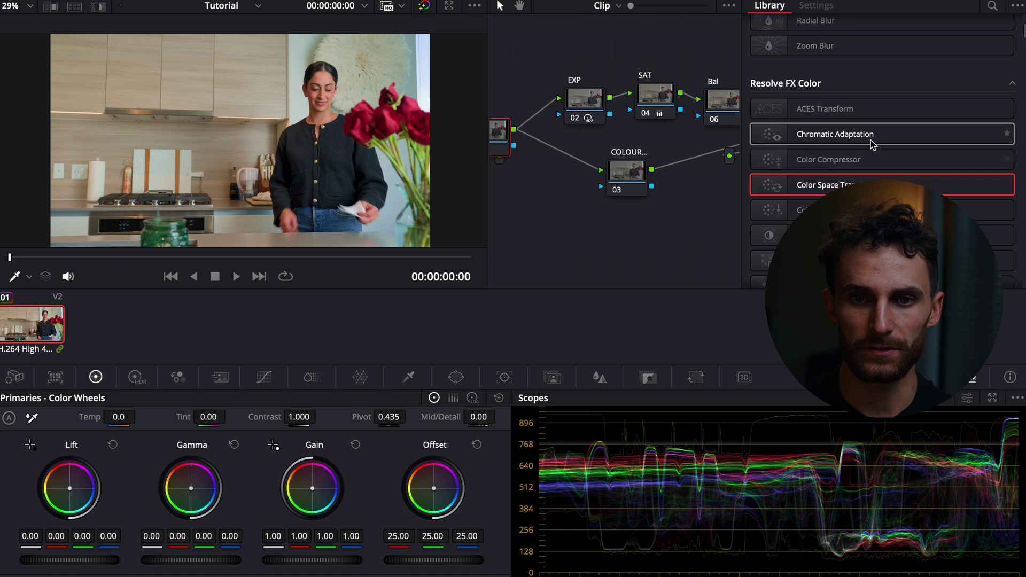
{"action": "left_click_drag", "start_coordinate": [806, 136], "coordinate": [501, 140]}
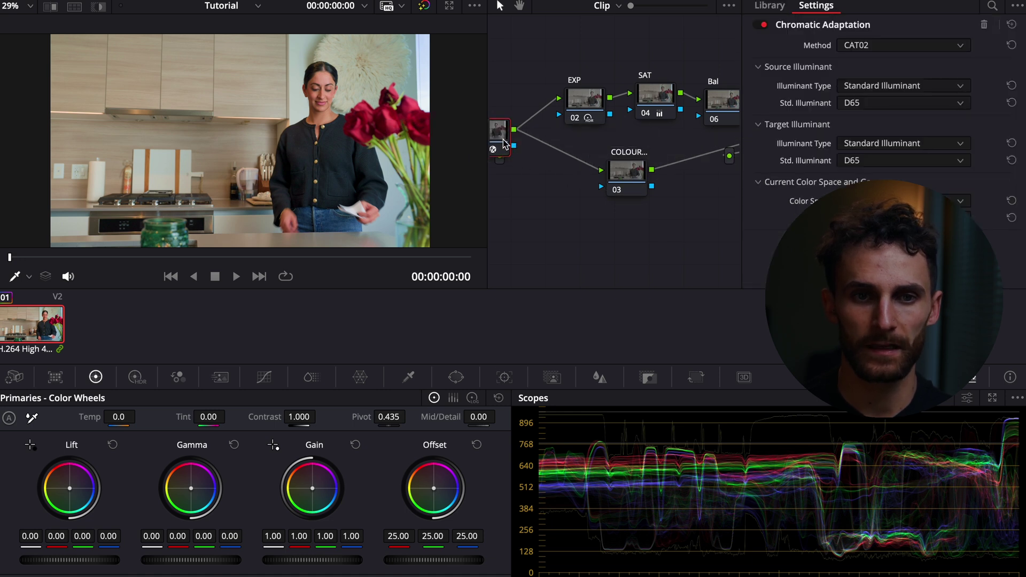
{"action": "scroll", "coordinate": [523, 170], "scroll_direction": "left", "scroll_amount": 3}
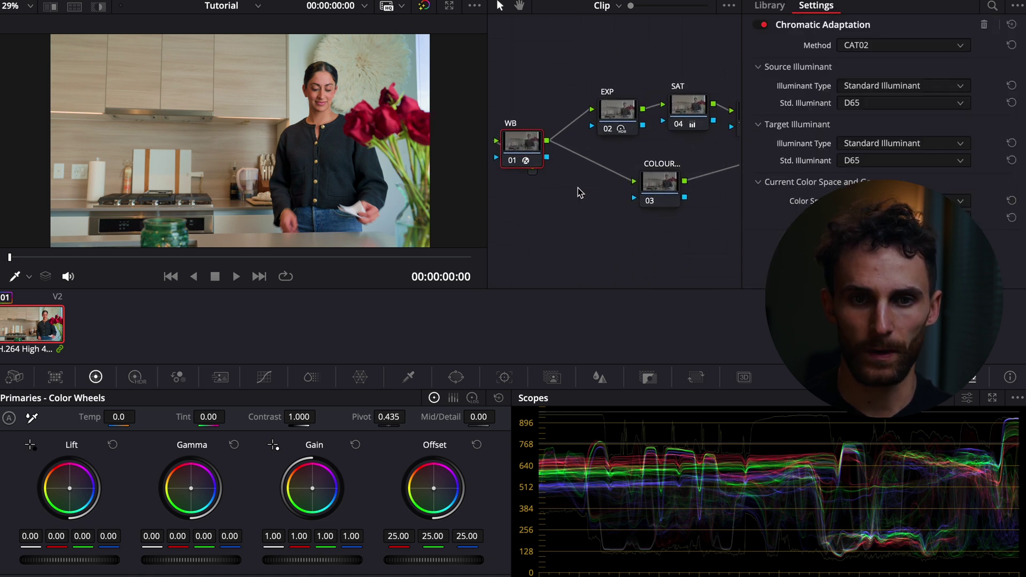
{"action": "left_click_drag", "start_coordinate": [488, 188], "coordinate": [422, 197]}
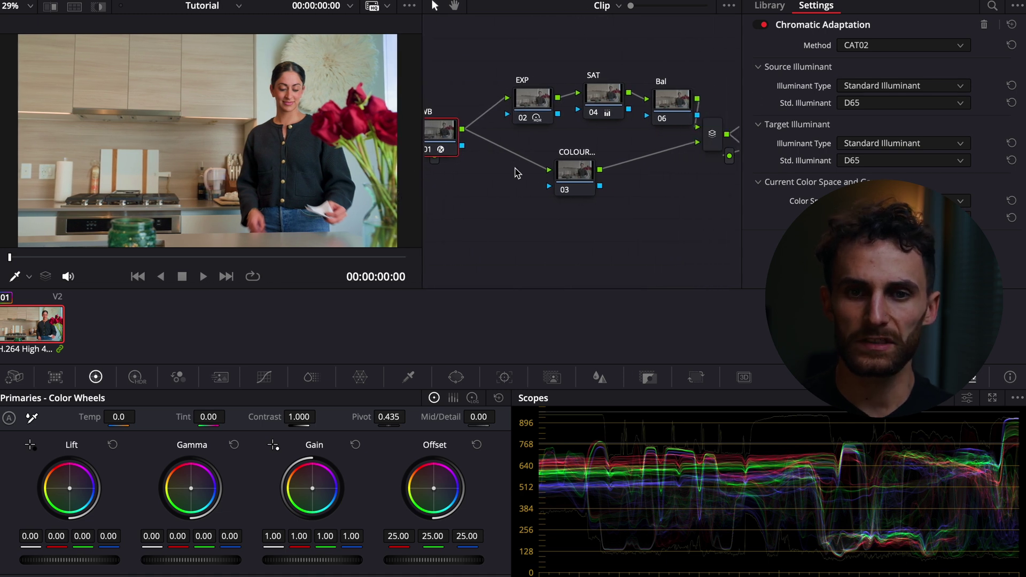
Step: Set both the source and target illuminant types of the Chromatic Adaptation to Color Temperature
{"action": "left_click", "coordinate": [906, 87]}
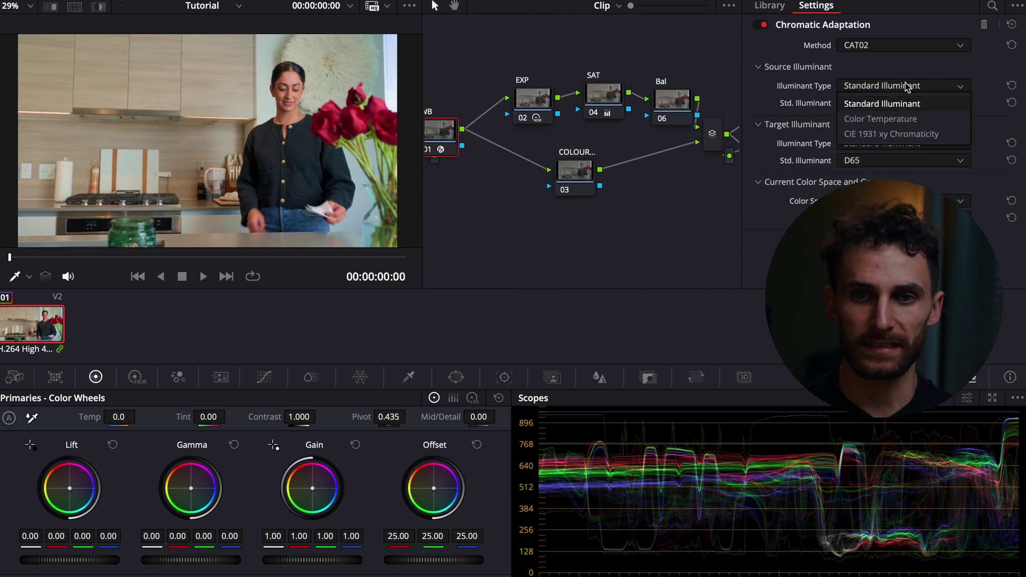
{"action": "left_click", "coordinate": [906, 120]}
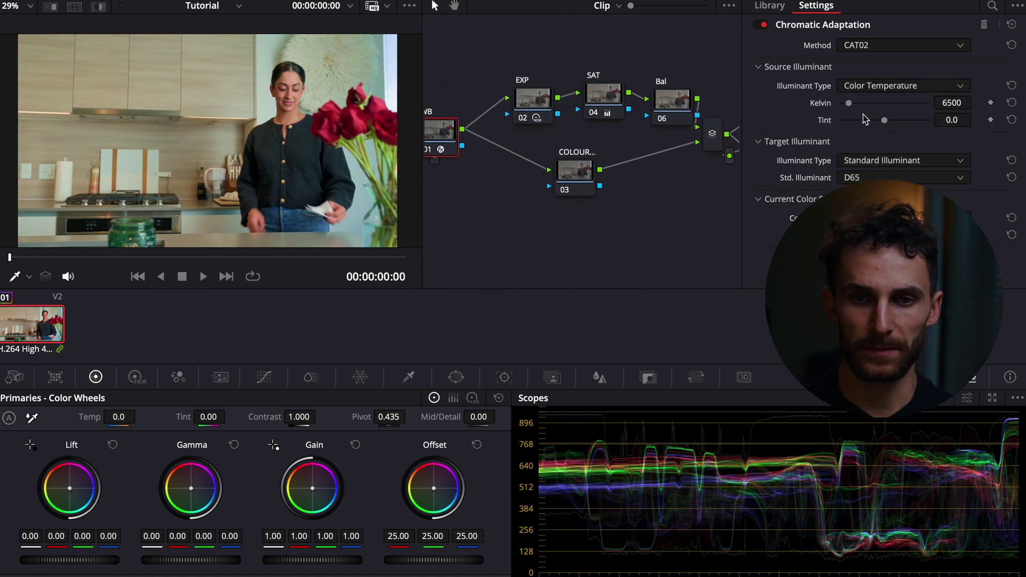
{"action": "left_click", "coordinate": [861, 160]}
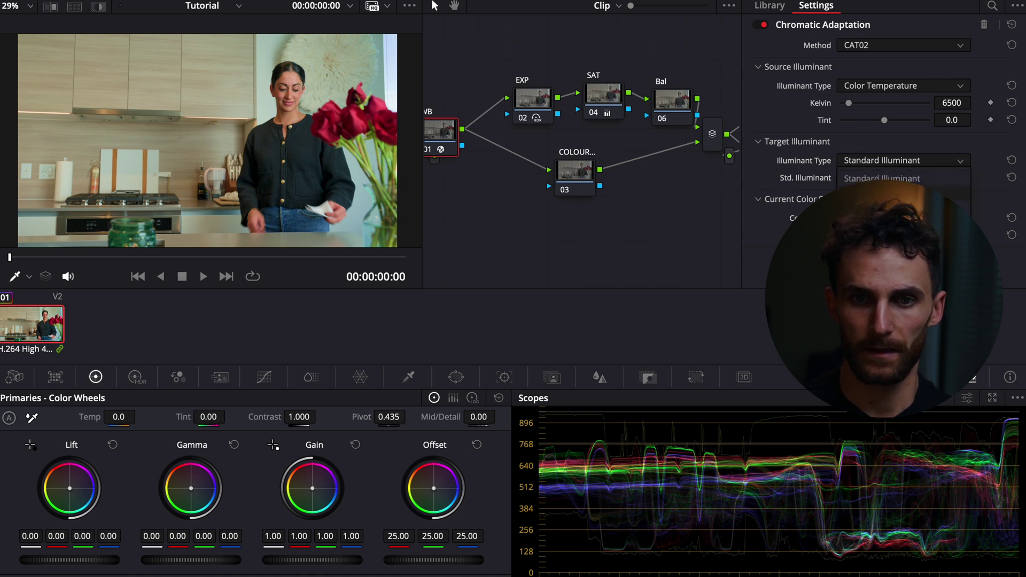
{"action": "left_click", "coordinate": [907, 194]}
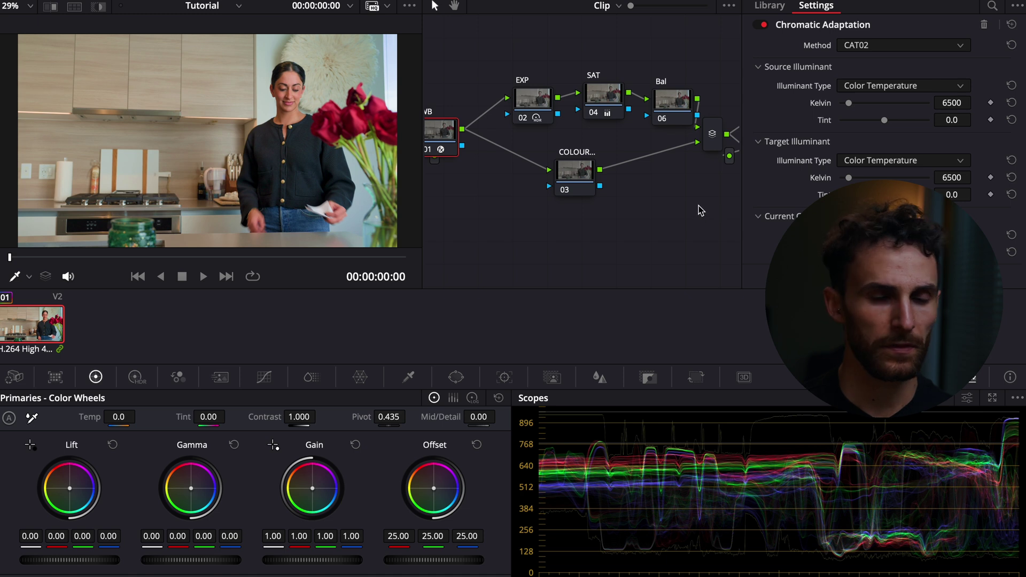
Step: Set the source illuminant to 5600 Kelvin and the target illuminant to 6311 Kelvin with a tint of -26.2
{"action": "left_click", "coordinate": [943, 104]}
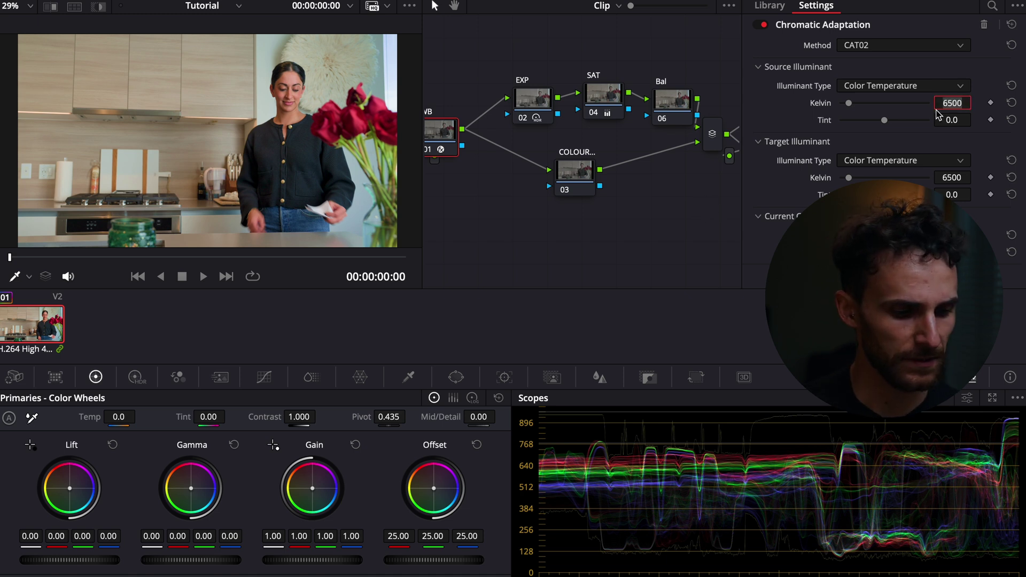
{"action": "type", "text": "5600"}
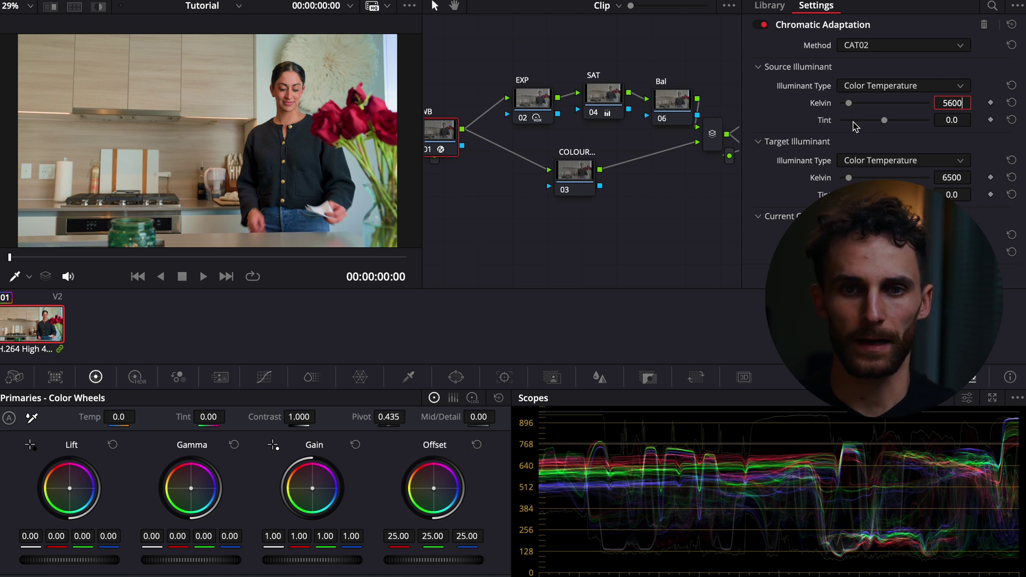
{"action": "key", "text": "Return"}
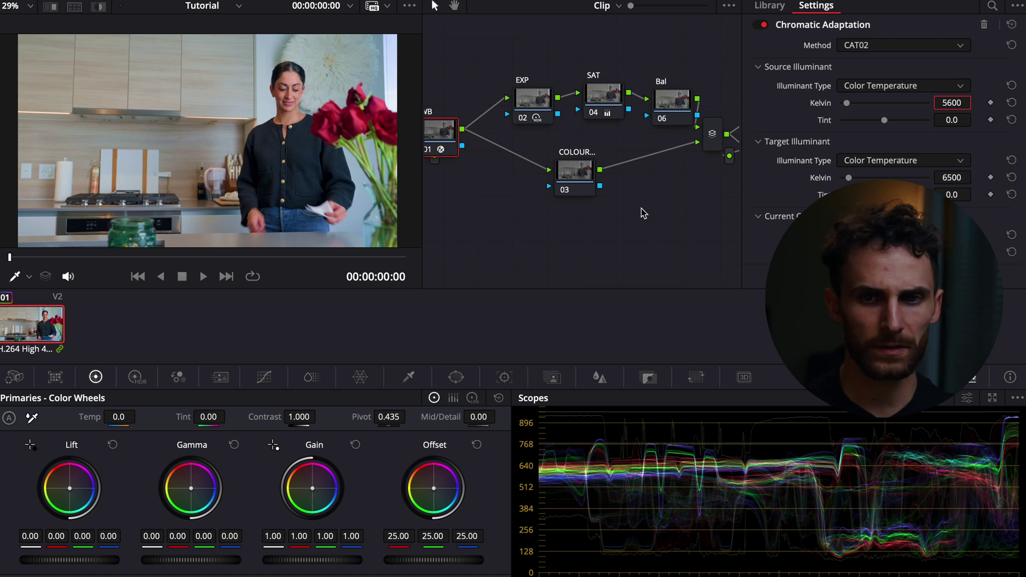
{"action": "left_click_drag", "start_coordinate": [954, 178], "coordinate": [821, 196]}
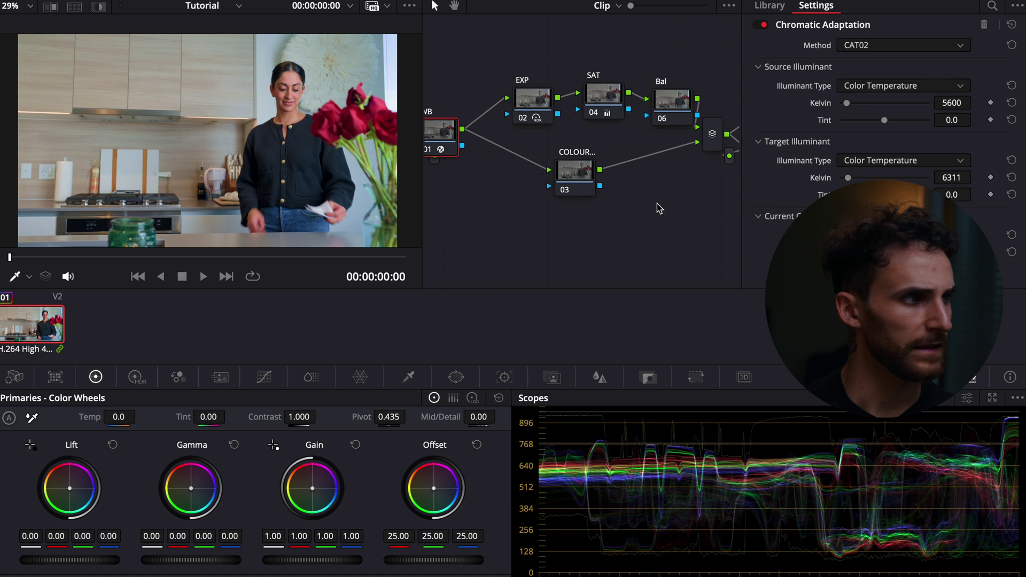
{"action": "left_click_drag", "start_coordinate": [823, 194], "coordinate": [759, 195]}
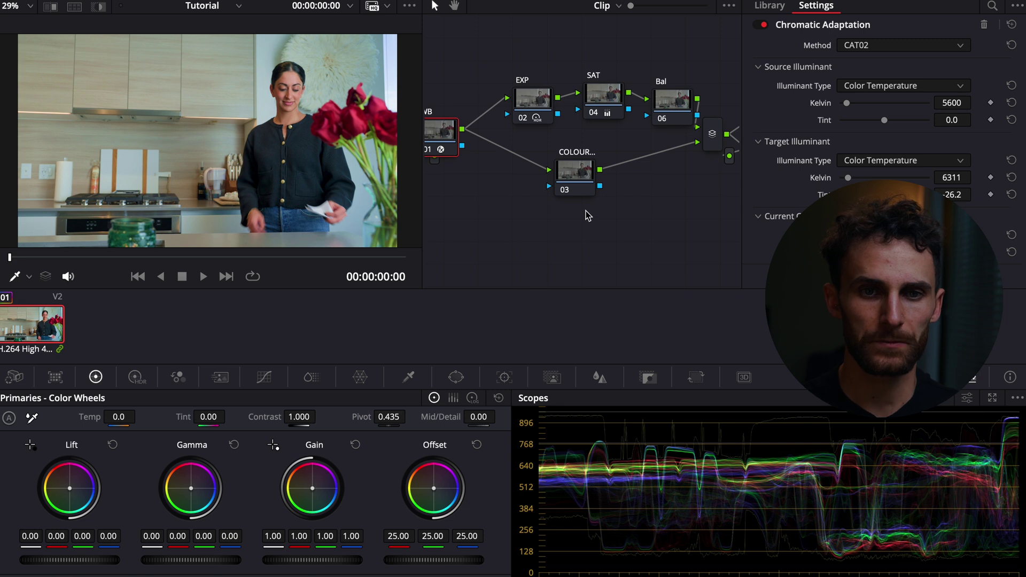
Step: Set the Bal node's gain to 1.06 red, 0.98 green and 0.98 blue, and slightly reposition the Bal, COLOUR and WINDOWS nodes
{"action": "left_click", "coordinate": [816, 5]}
{"action": "left_click", "coordinate": [724, 112]}
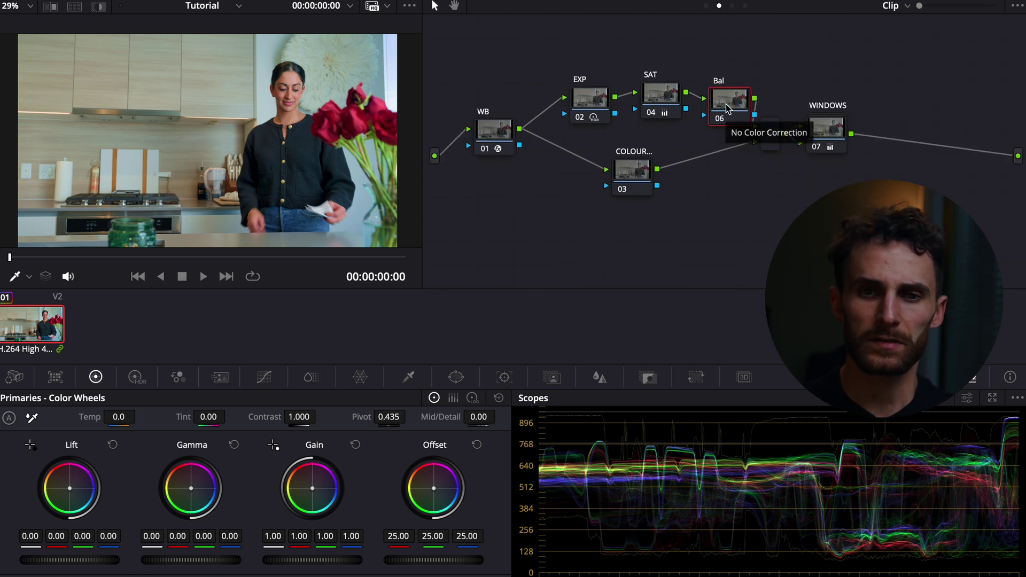
{"action": "right_click", "coordinate": [725, 108]}
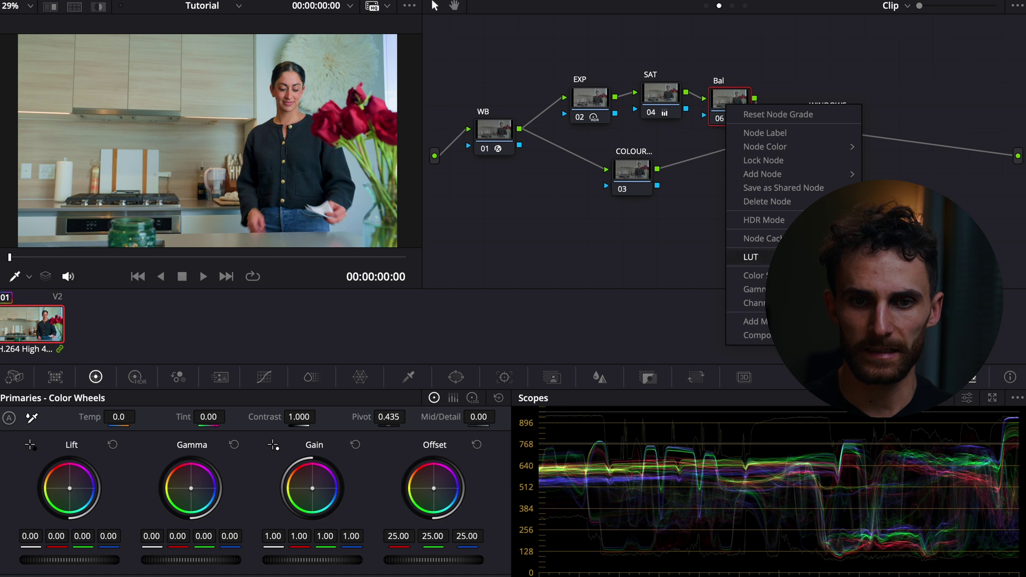
{"action": "mouse_move", "coordinate": [754, 289]}
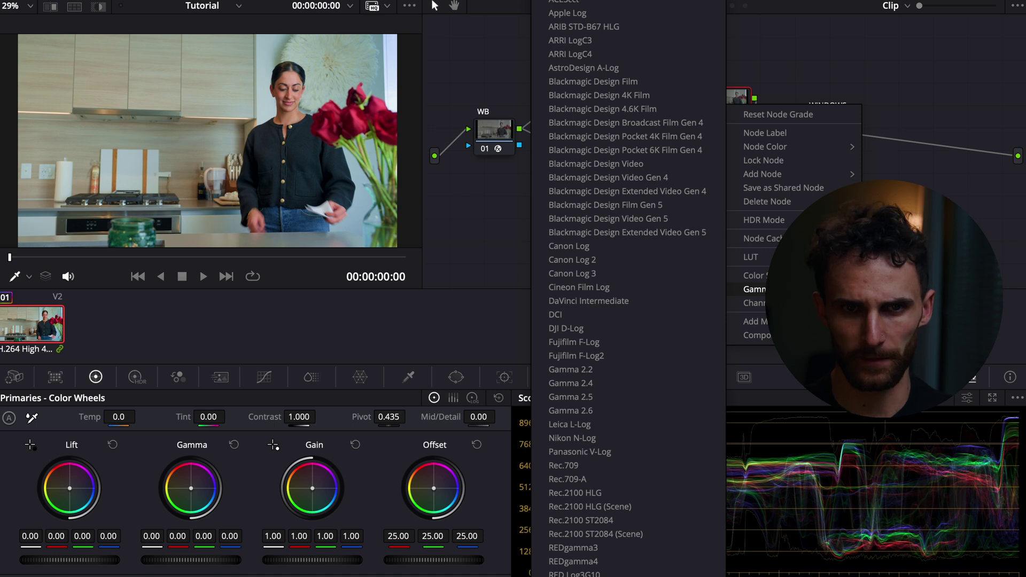
{"action": "key", "text": "Escape"}
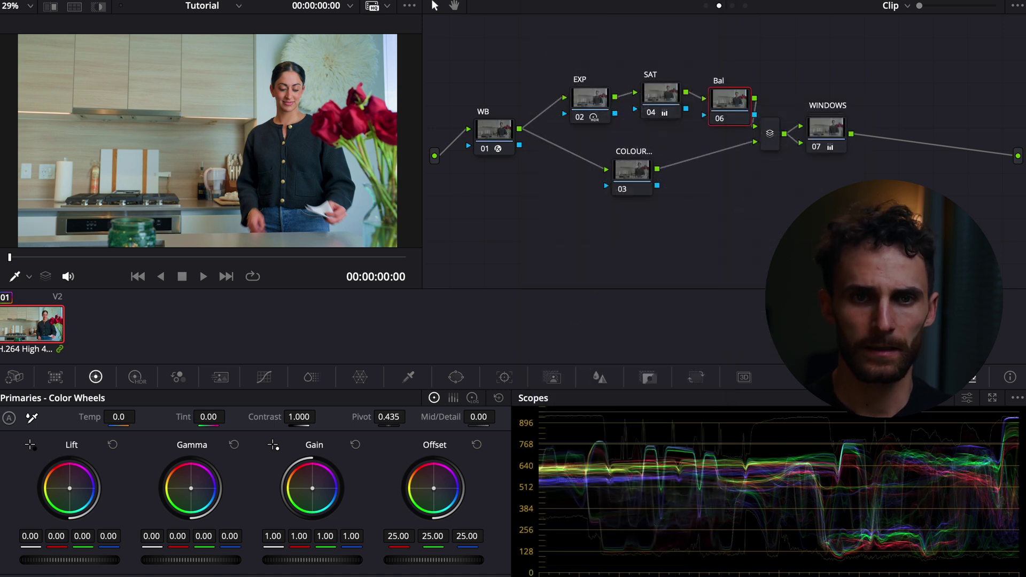
{"action": "left_click_drag", "start_coordinate": [733, 118], "coordinate": [730, 113]}
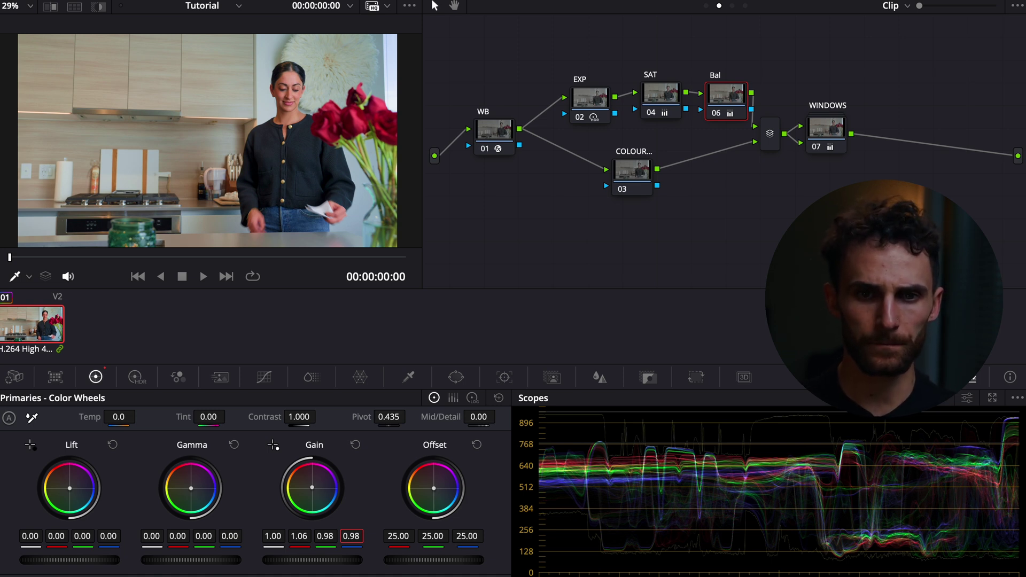
{"action": "left_click_drag", "start_coordinate": [628, 179], "coordinate": [628, 184]}
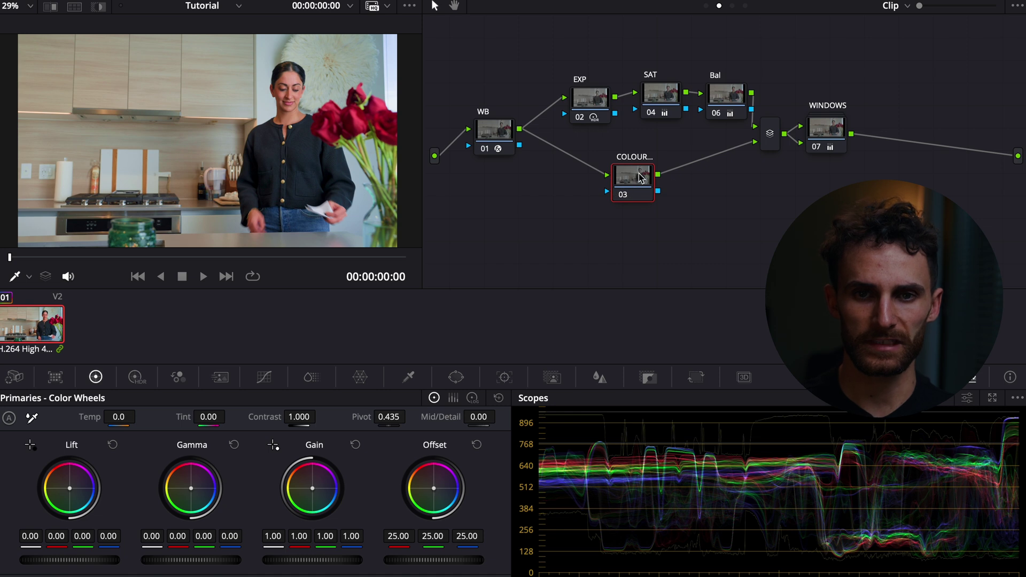
{"action": "left_click_drag", "start_coordinate": [831, 128], "coordinate": [841, 135]}
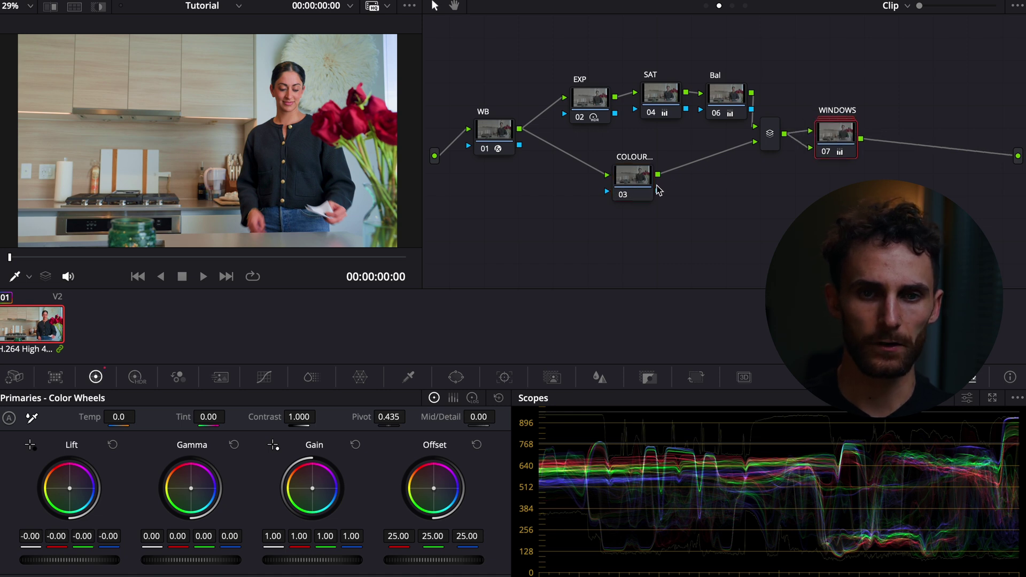
Step: In the Group Post-Clip graph, move the >DWG node close to the output and add three serial nodes before it
{"action": "left_click", "coordinate": [732, 6]}
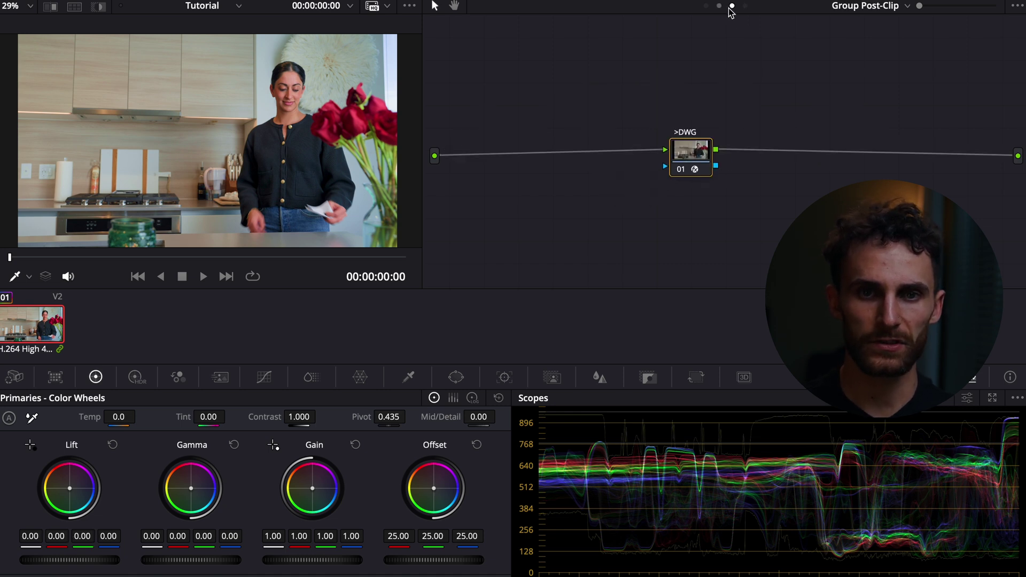
{"action": "left_click_drag", "start_coordinate": [691, 161], "coordinate": [913, 162]}
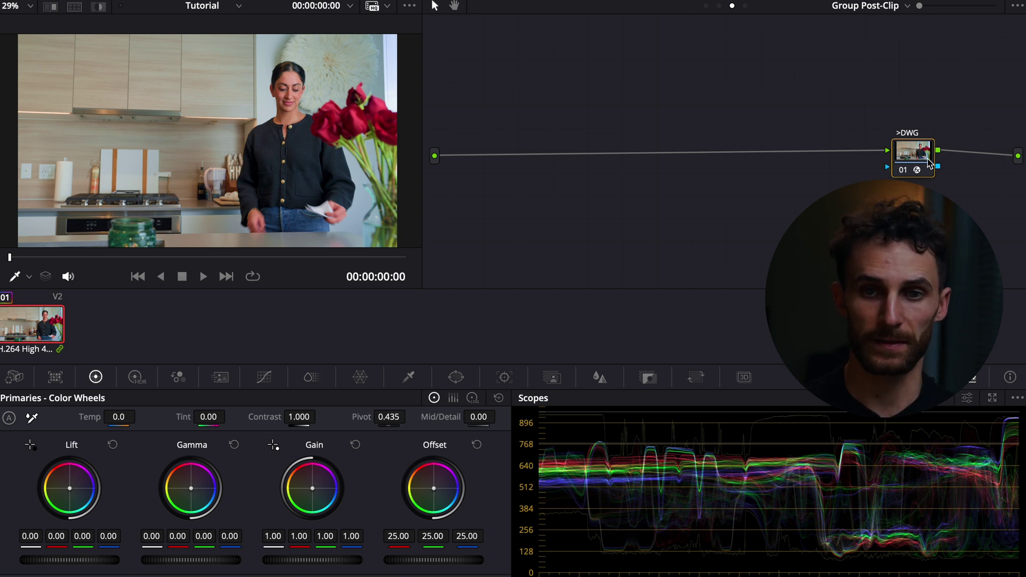
{"action": "key", "text": "shift+s"}
{"action": "key", "text": "alt+o"}
{"action": "key", "text": "shift+s"}
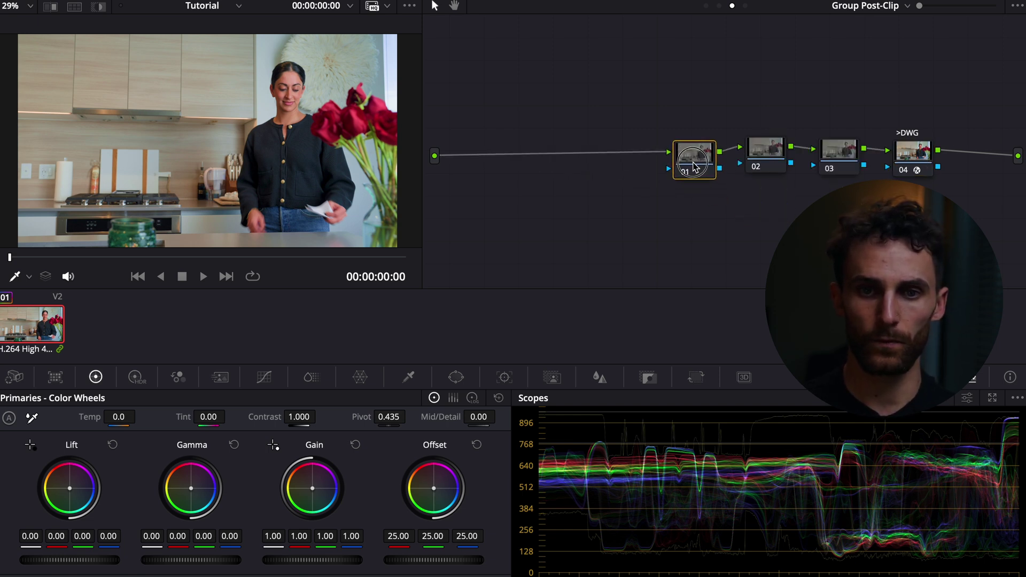
{"action": "left_click", "coordinate": [695, 170]}
{"action": "key", "text": "alt+o"}
{"action": "left_click_drag", "start_coordinate": [695, 208], "coordinate": [624, 156]}
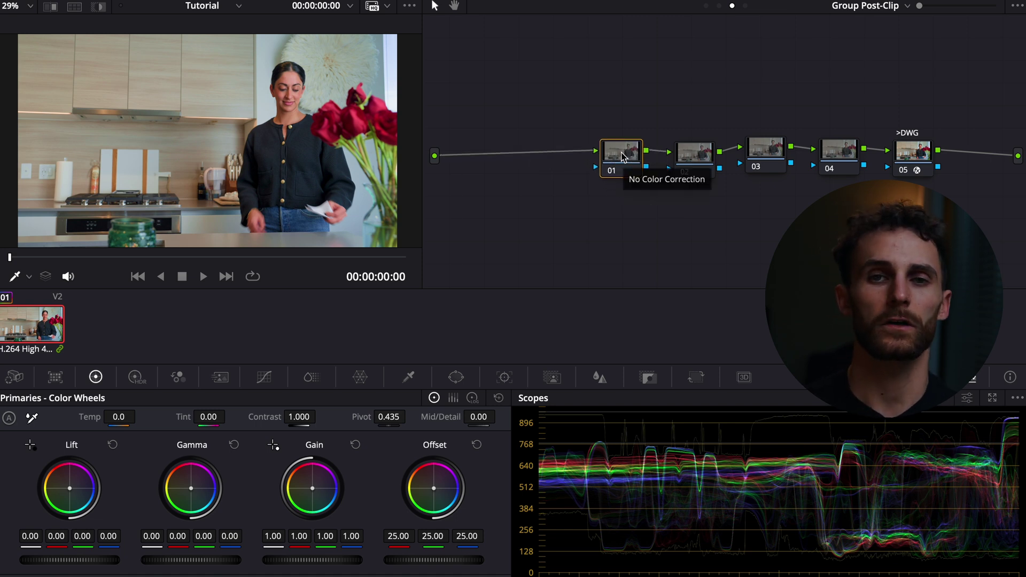
{"action": "key", "text": "Delete"}
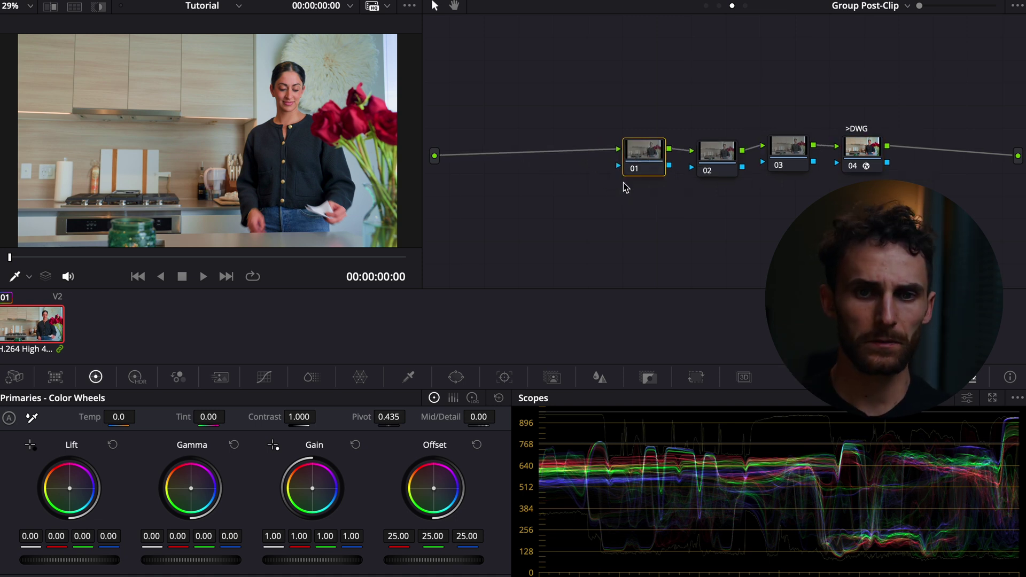
Step: Apply the CLEAN CUT LUT from the My LUTS collection to the first post-clip node
{"action": "right_click", "coordinate": [640, 146]}
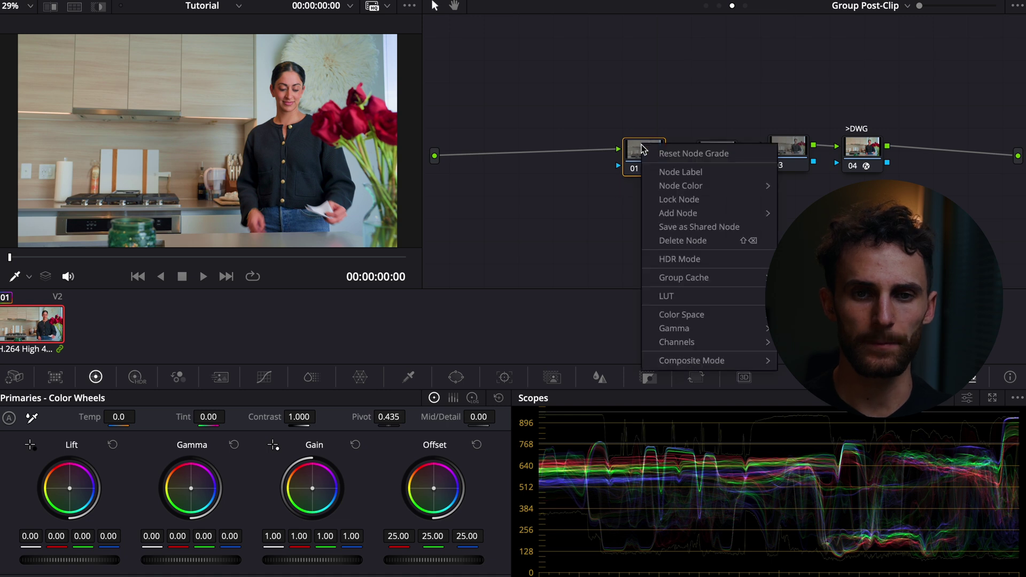
{"action": "mouse_move", "coordinate": [699, 298]}
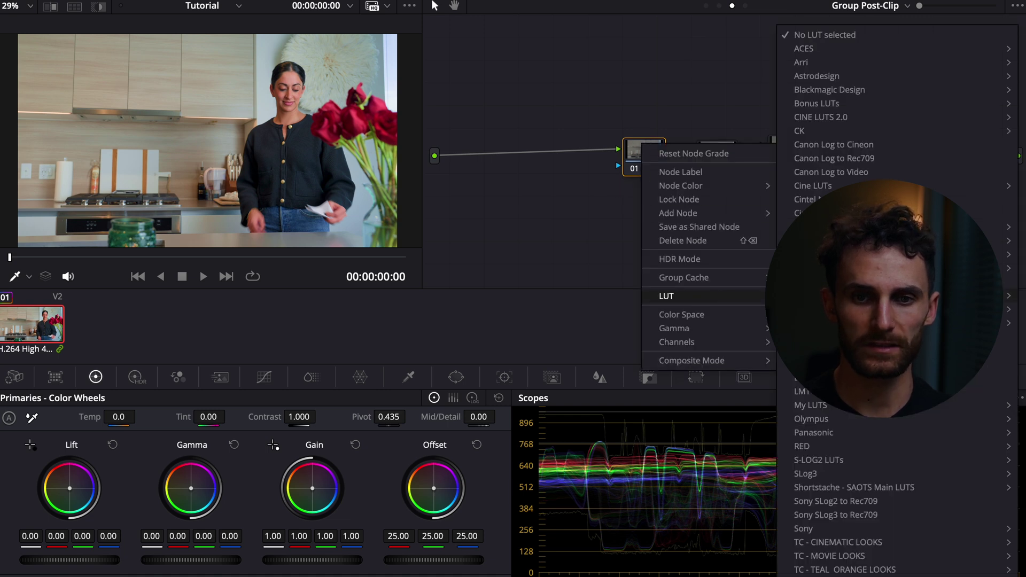
{"action": "mouse_move", "coordinate": [860, 411]}
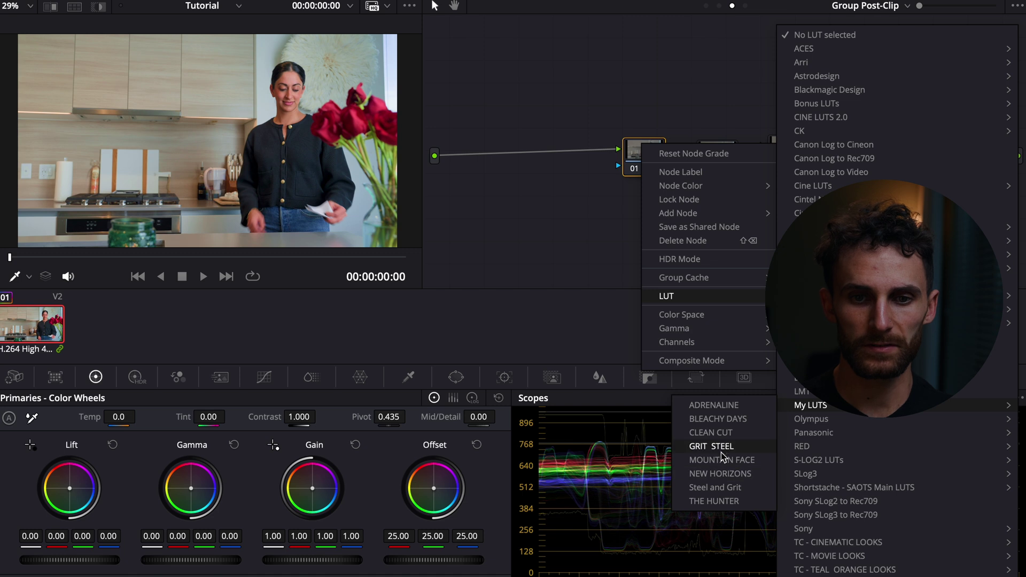
{"action": "left_click", "coordinate": [725, 435]}
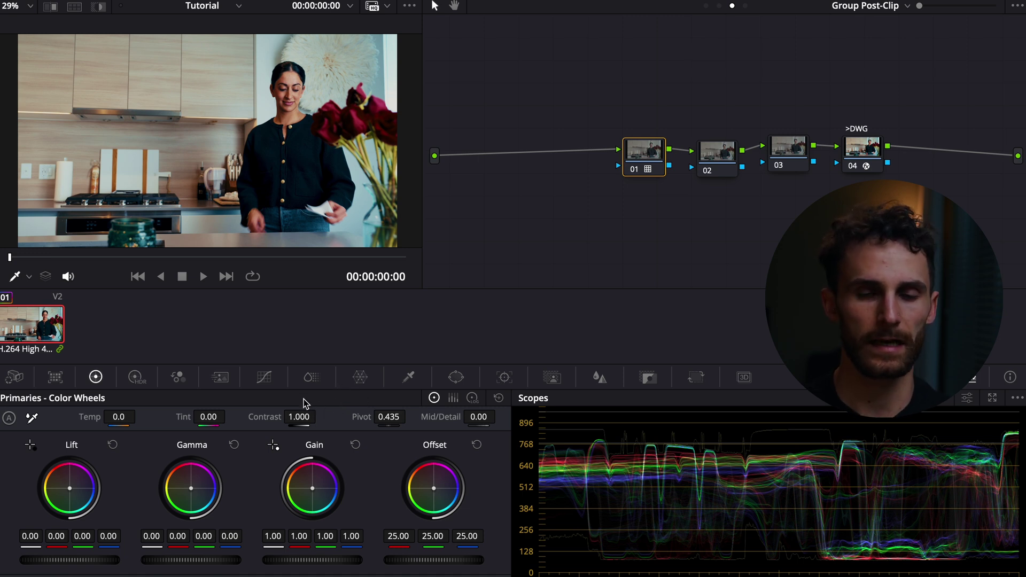
Step: Reduce the LUT node's key output gain to 0.655
{"action": "left_click", "coordinate": [555, 380]}
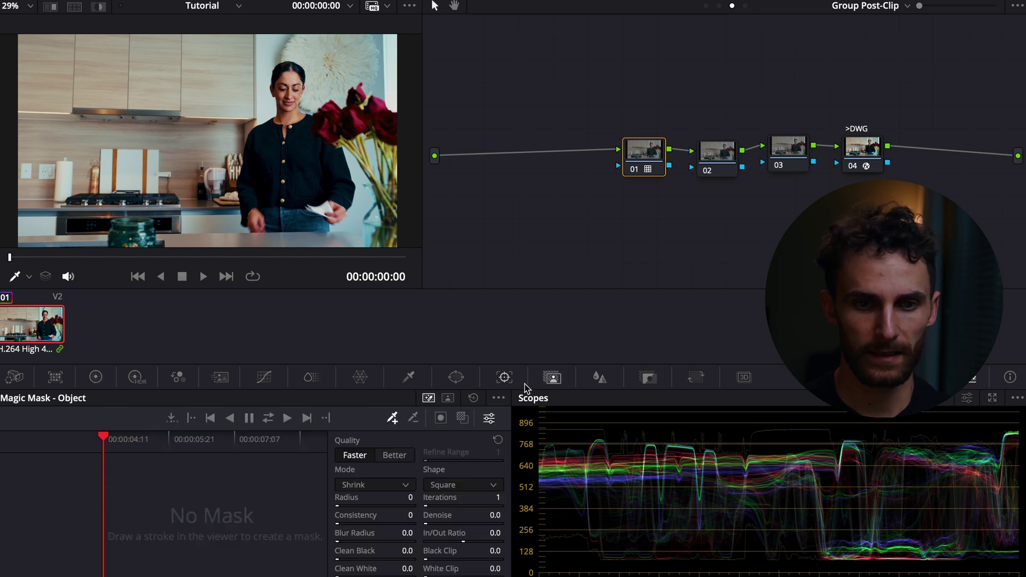
{"action": "left_click", "coordinate": [648, 378]}
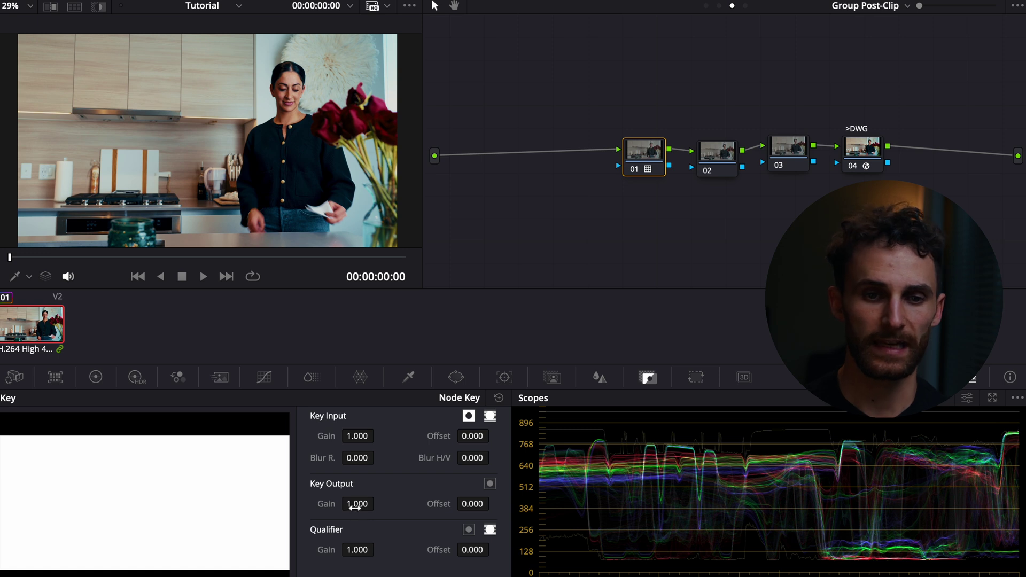
{"action": "left_click_drag", "start_coordinate": [345, 503], "coordinate": [119, 543]}
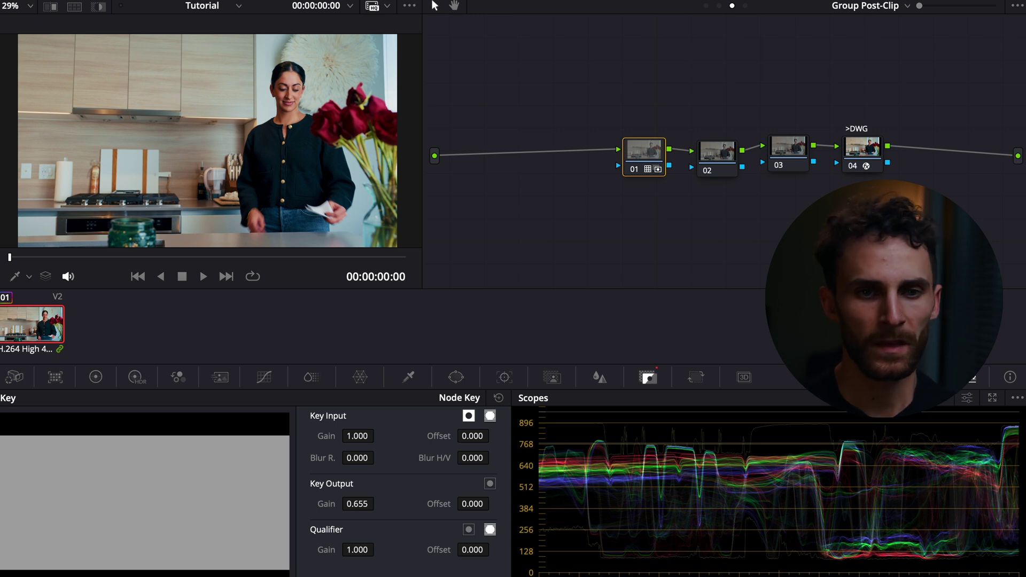
Step: Search the effects library for glow and apply the Resolve FX Glow effect to the second post-clip node
{"action": "left_click", "coordinate": [716, 152]}
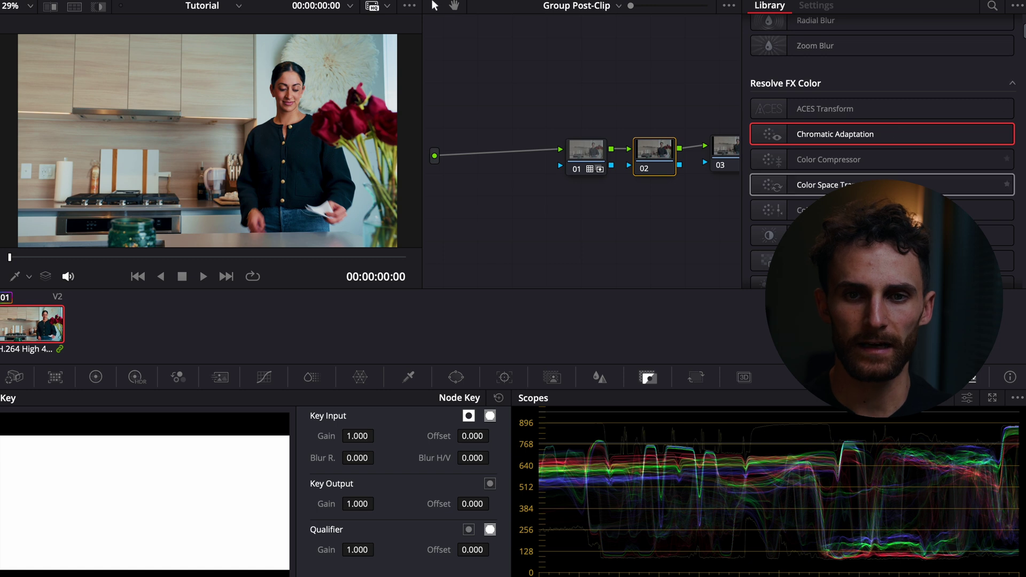
{"action": "left_click", "coordinate": [993, 8]}
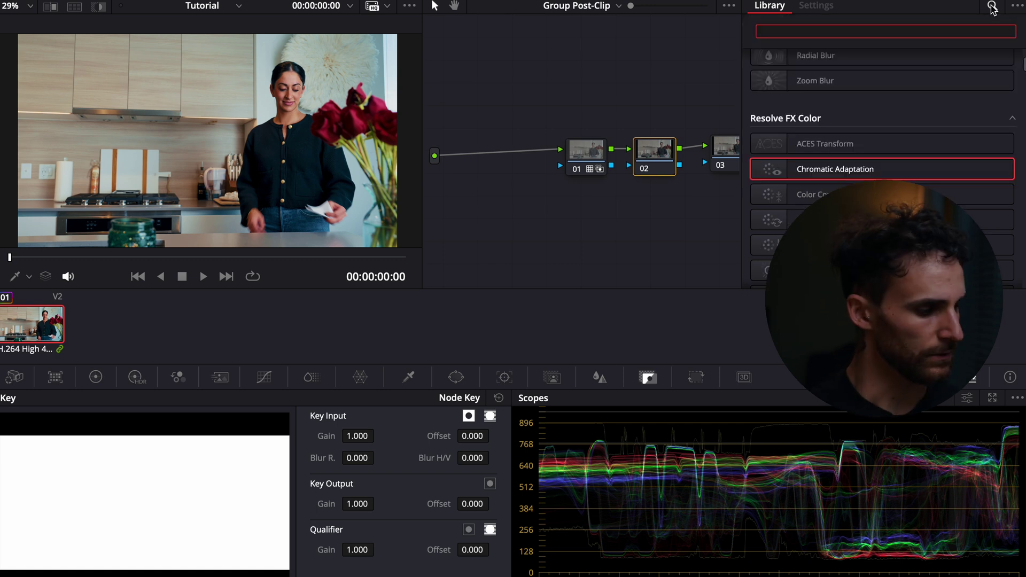
{"action": "type", "text": "glow"}
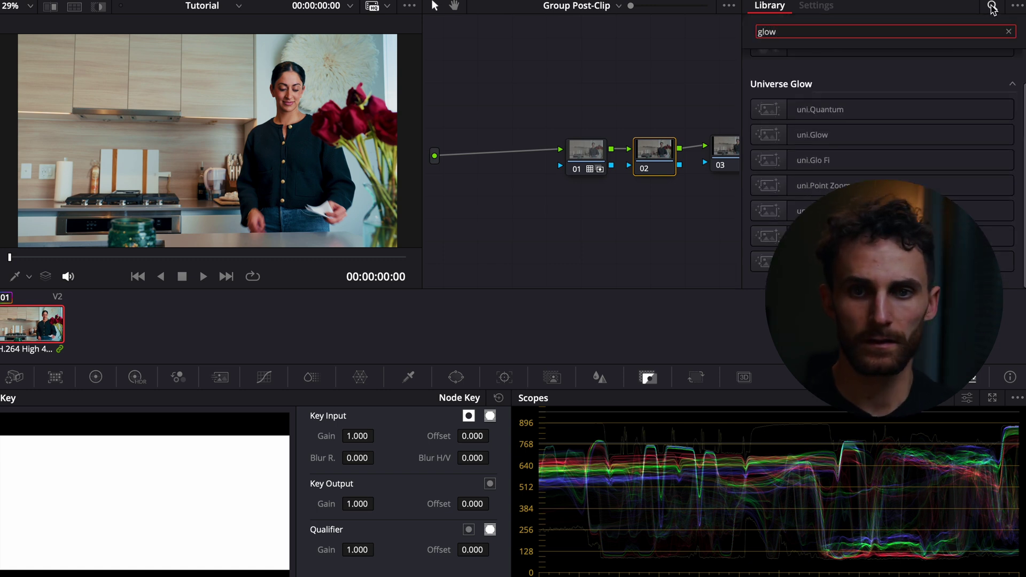
{"action": "left_click_drag", "start_coordinate": [905, 87], "coordinate": [655, 155]}
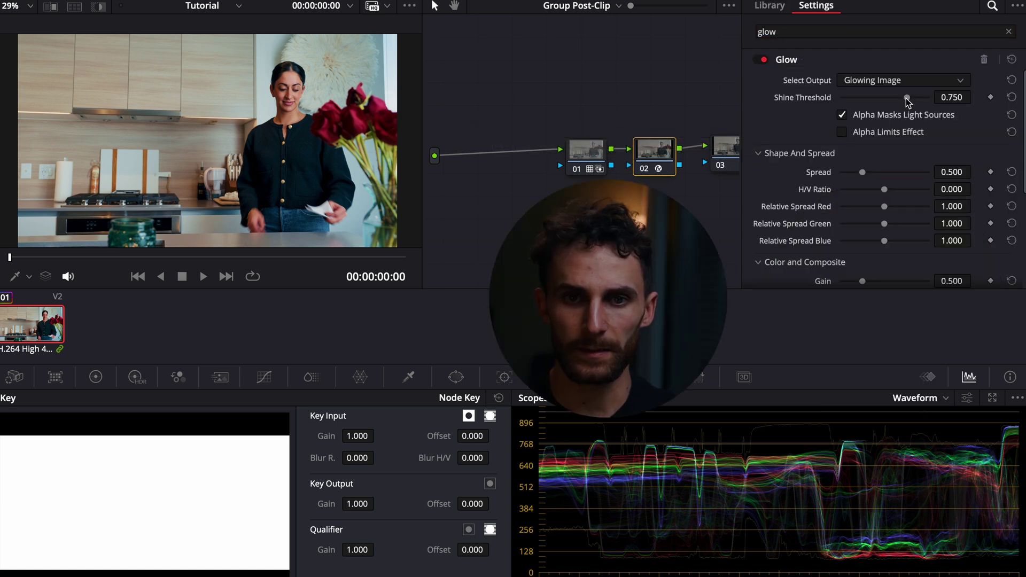
Step: Set the Glow's shine threshold to 0, lower its spread and choose Softlight as its composite type
{"action": "left_click_drag", "start_coordinate": [907, 98], "coordinate": [813, 105]}
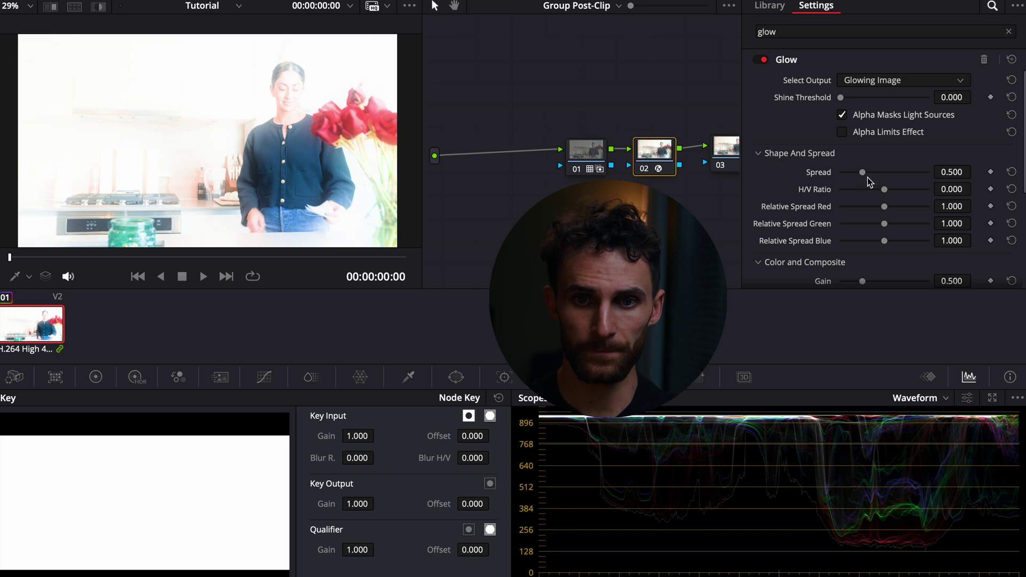
{"action": "left_click_drag", "start_coordinate": [864, 174], "coordinate": [843, 172]}
{"action": "scroll", "coordinate": [823, 207], "scroll_direction": "down", "scroll_amount": 4}
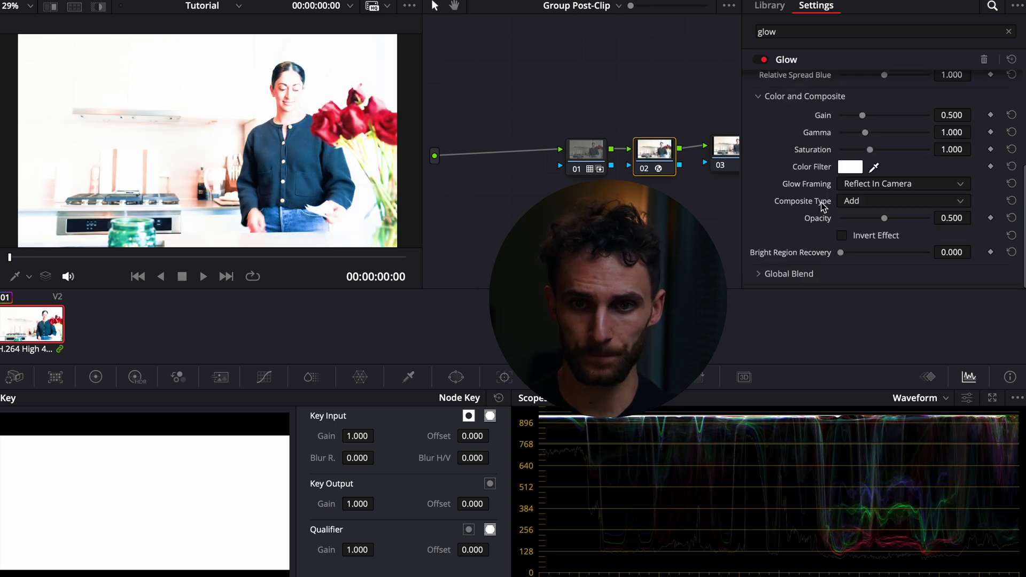
{"action": "left_click", "coordinate": [864, 201]}
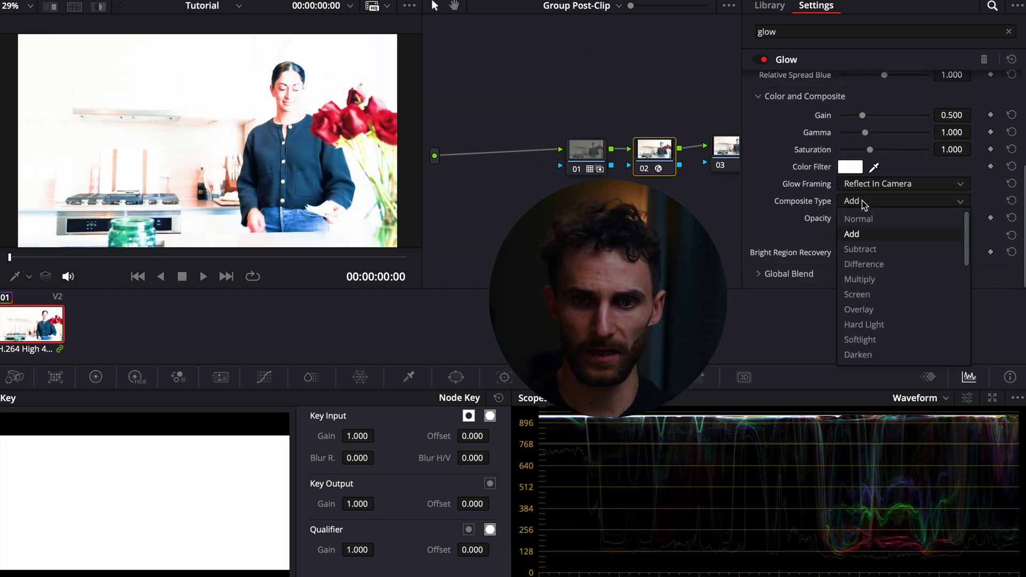
{"action": "left_click", "coordinate": [881, 336]}
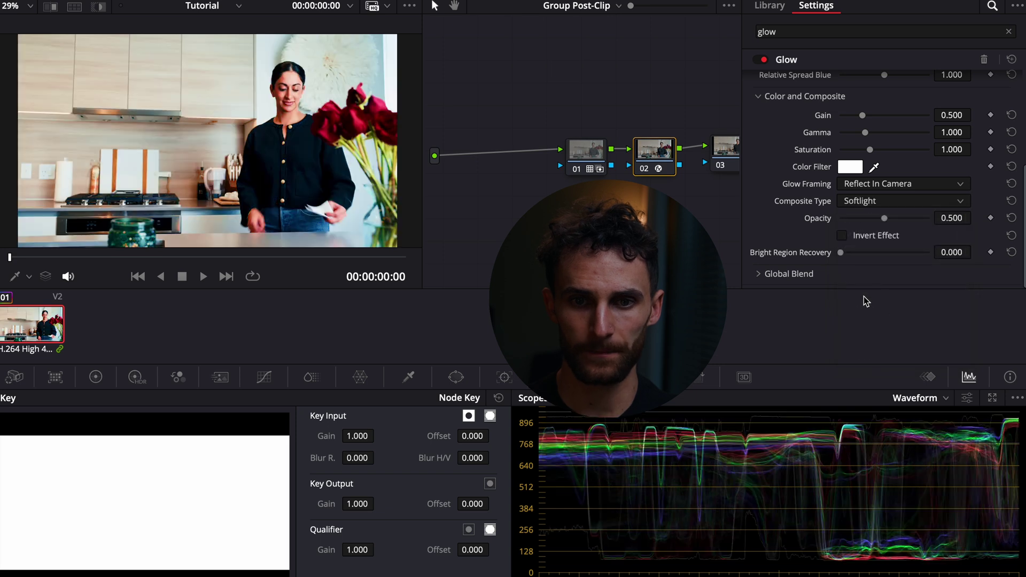
Step: Set the Glow's global blend to 0.124 and toggle the node off and on to compare
{"action": "scroll", "coordinate": [830, 280], "scroll_direction": "down", "scroll_amount": 1}
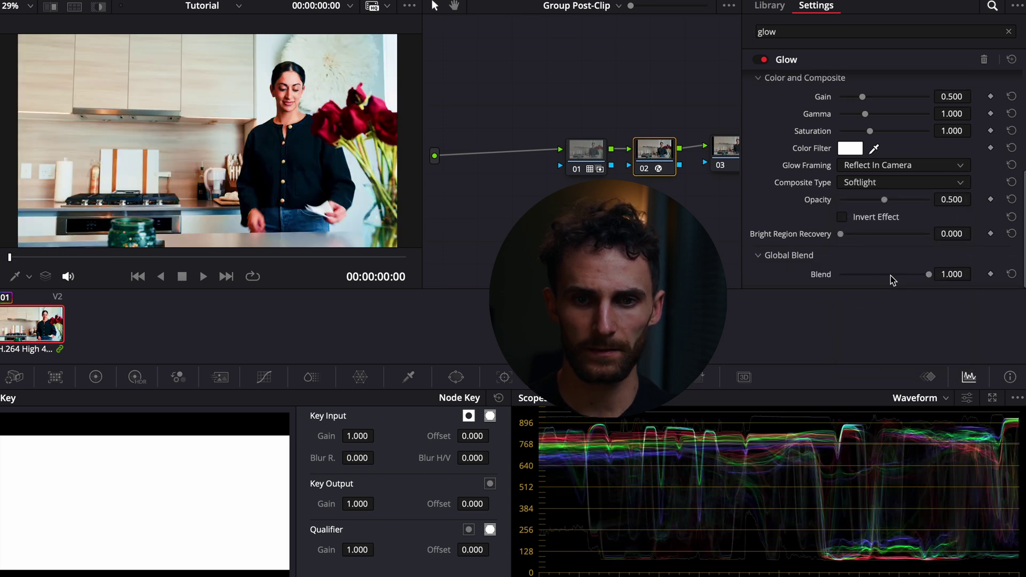
{"action": "left_click_drag", "start_coordinate": [928, 276], "coordinate": [853, 284]}
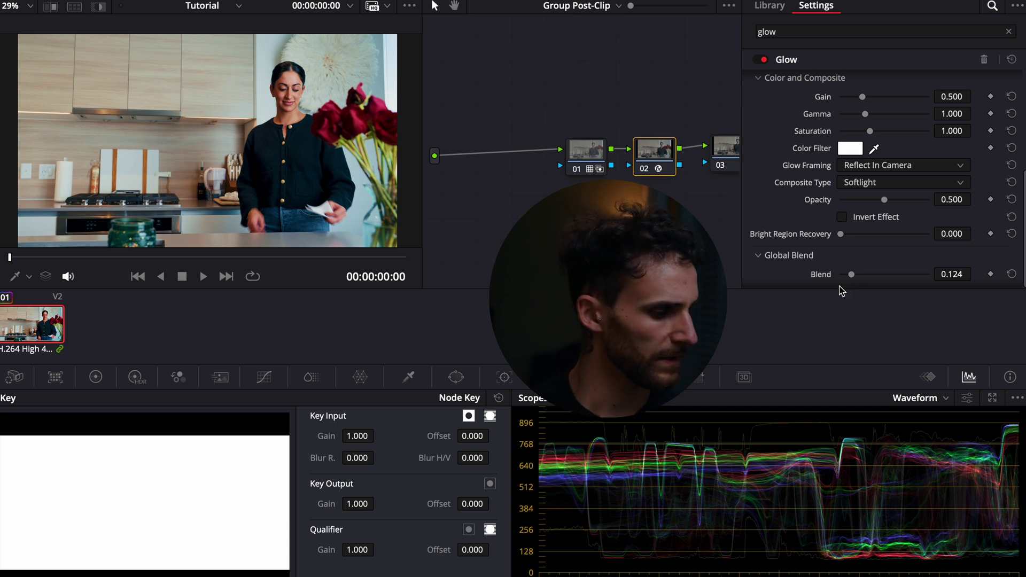
{"action": "key", "text": "ctrl+d"}
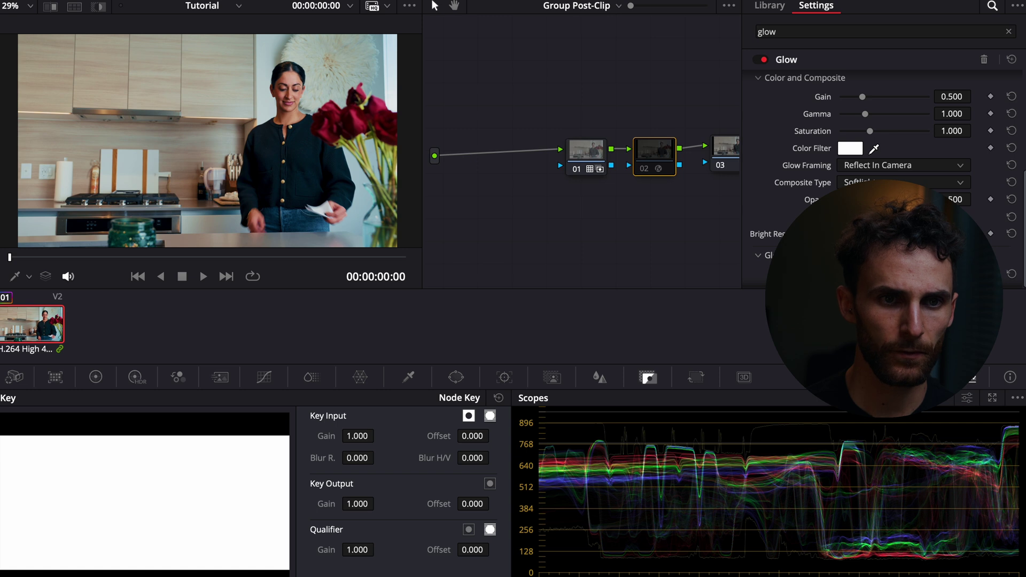
{"action": "key", "text": "ctrl+d"}
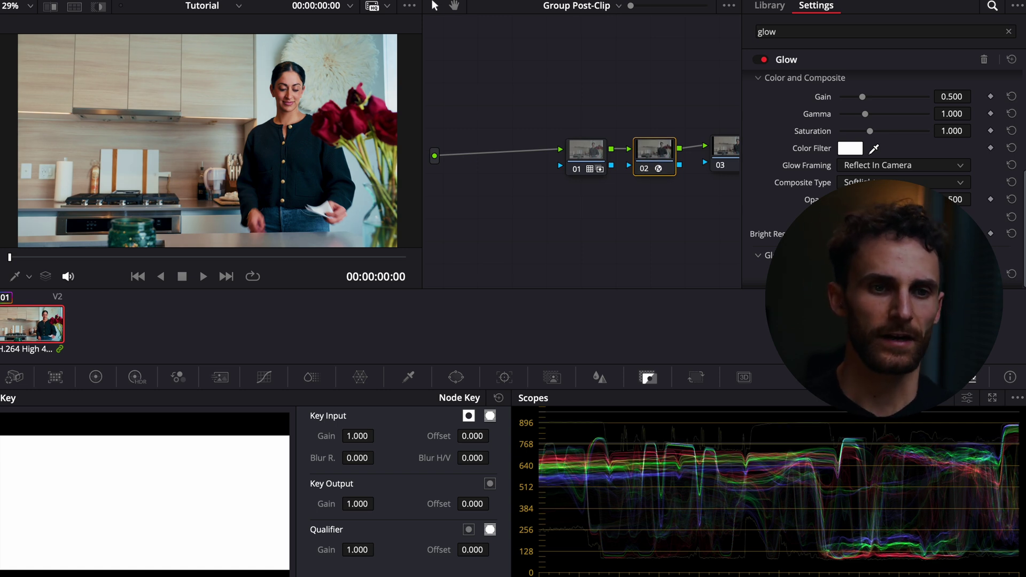
Step: Select the third post-clip node and open its custom curves in an enlarged floating window beside the qualifier controls
{"action": "scroll", "coordinate": [579, 246], "scroll_direction": "right", "scroll_amount": 3}
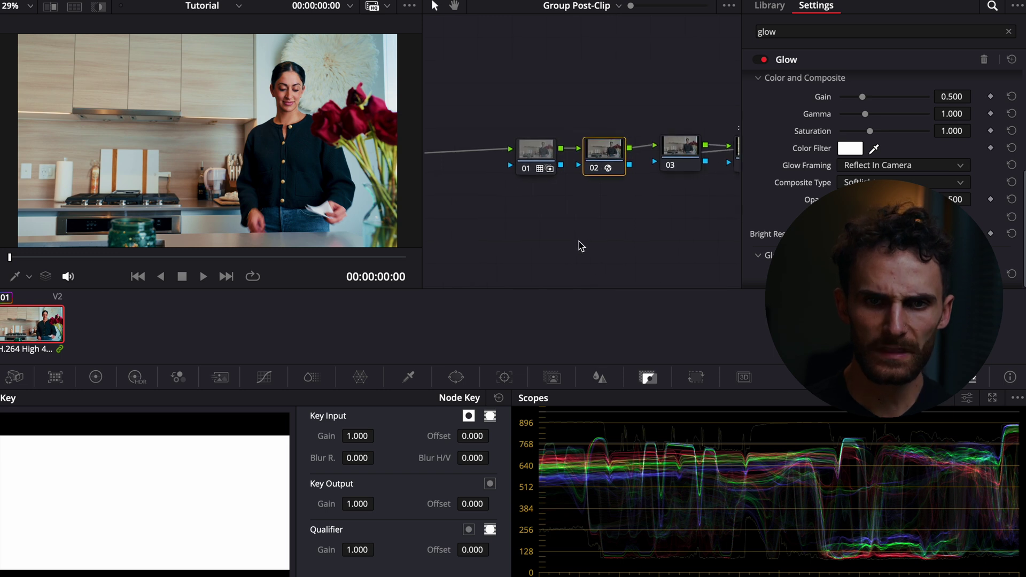
{"action": "left_click", "coordinate": [681, 152]}
{"action": "scroll", "coordinate": [587, 204], "scroll_direction": "right", "scroll_amount": 3}
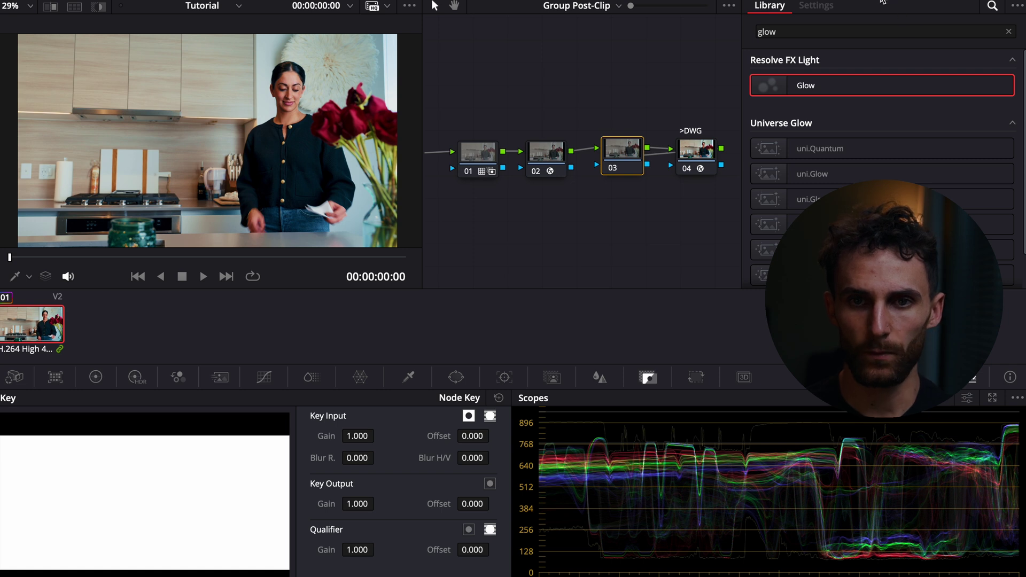
{"action": "scroll", "coordinate": [801, 187], "scroll_direction": "right", "scroll_amount": 2}
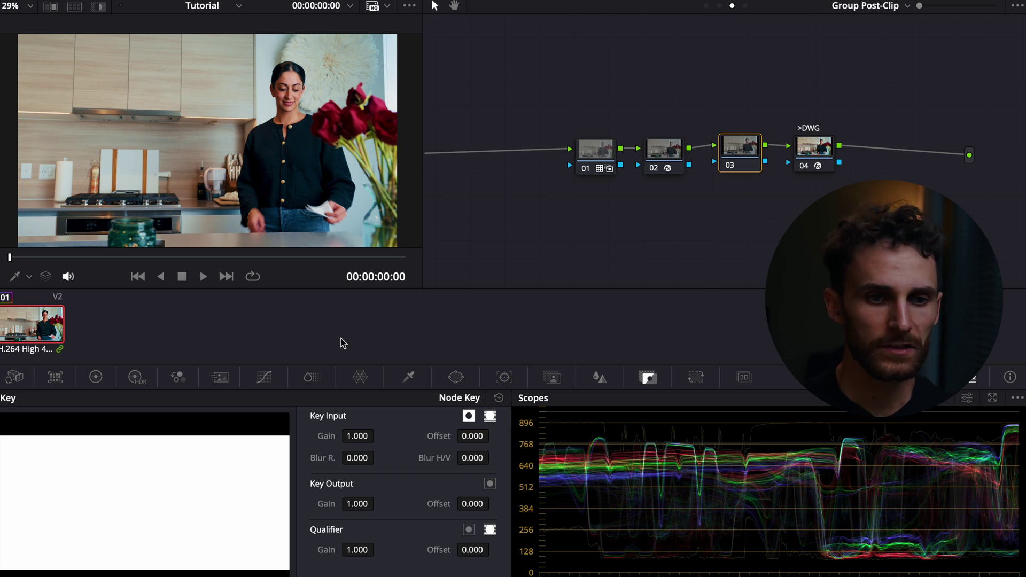
{"action": "left_click", "coordinate": [266, 377]}
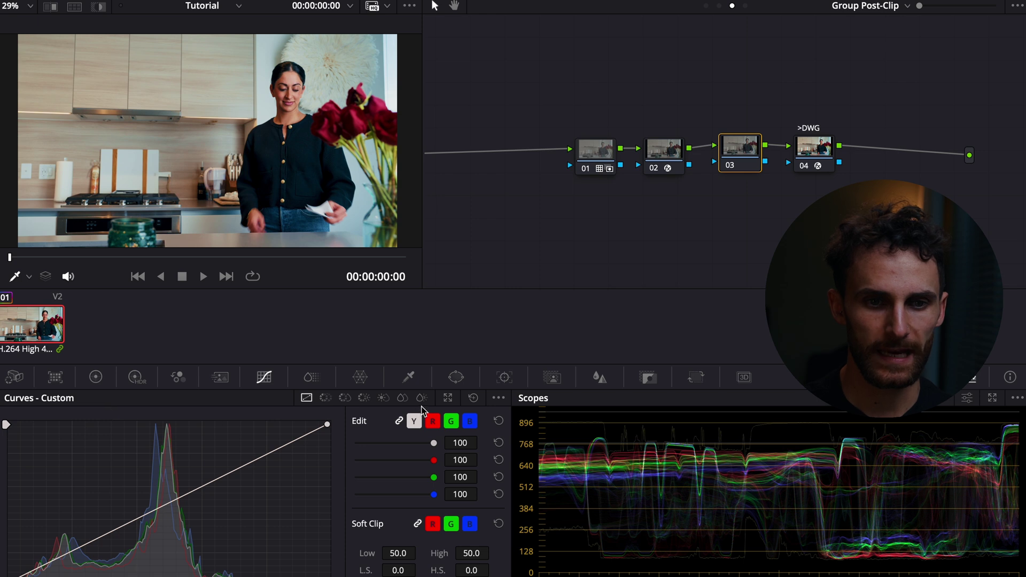
{"action": "left_click", "coordinate": [409, 377]}
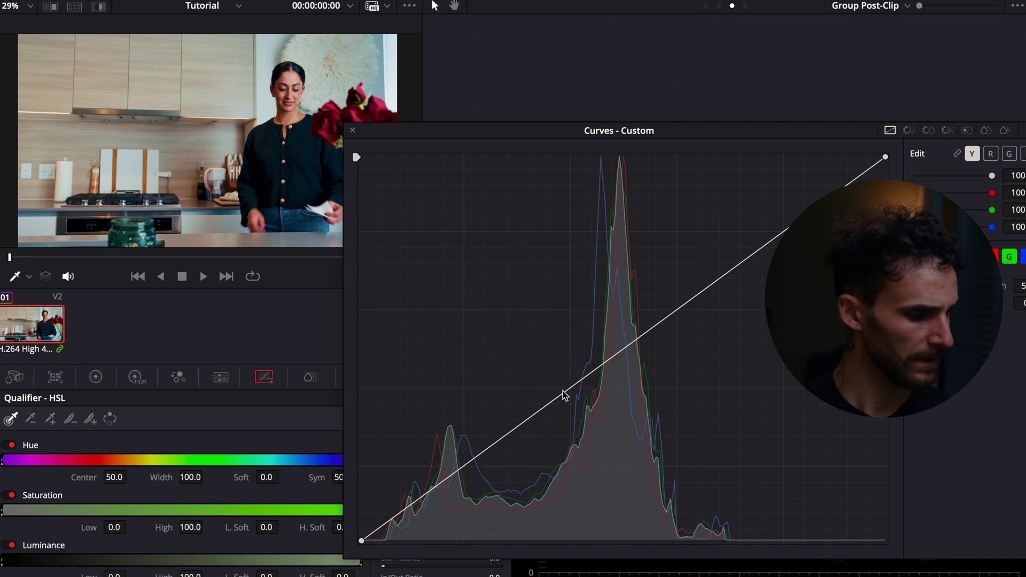
Step: Add an anchor point on the luma curve just below its midpoint, keeping it on the diagonal
{"action": "left_click", "coordinate": [559, 395]}
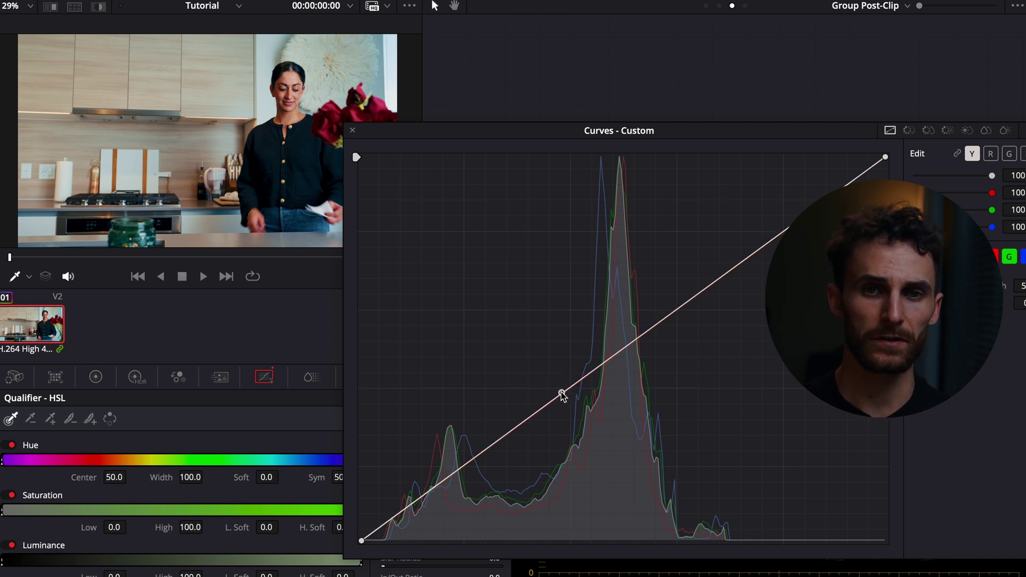
{"action": "mouse_move", "coordinate": [563, 396]}
{"action": "left_mouse_down"}
{"action": "mouse_move", "coordinate": [554, 408]}
{"action": "mouse_move", "coordinate": [558, 400]}
{"action": "left_mouse_up"}
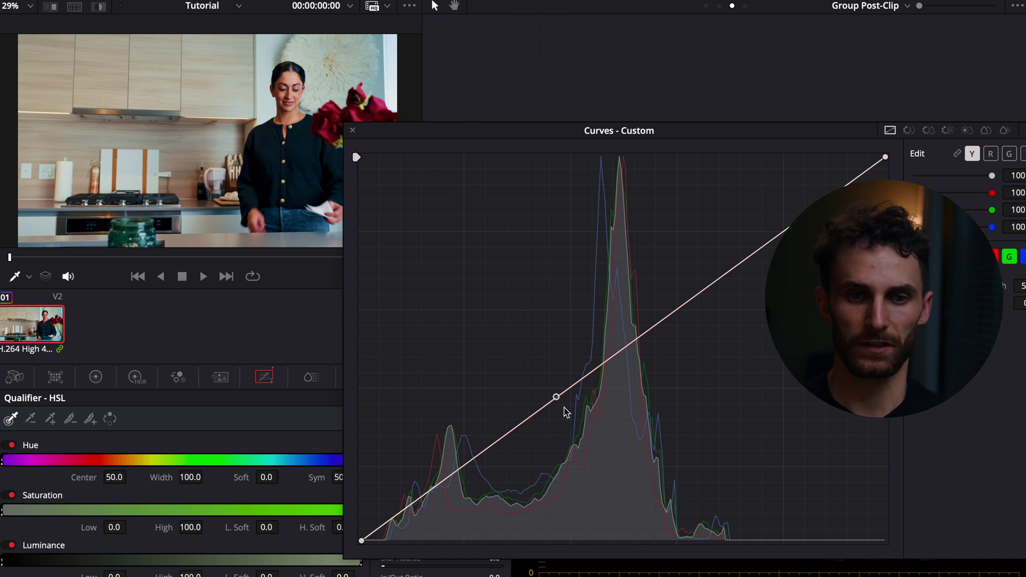
{"action": "left_click", "coordinate": [554, 400]}
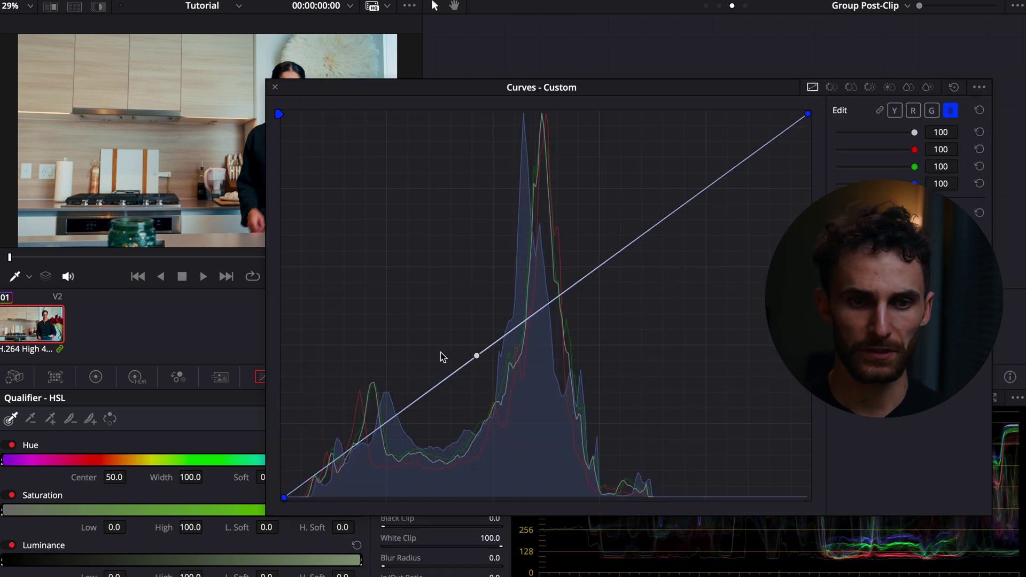
Step: Anchor the blue curve below the midtones and raise a lower point slightly to add blue to the shadows
{"action": "left_click", "coordinate": [429, 392]}
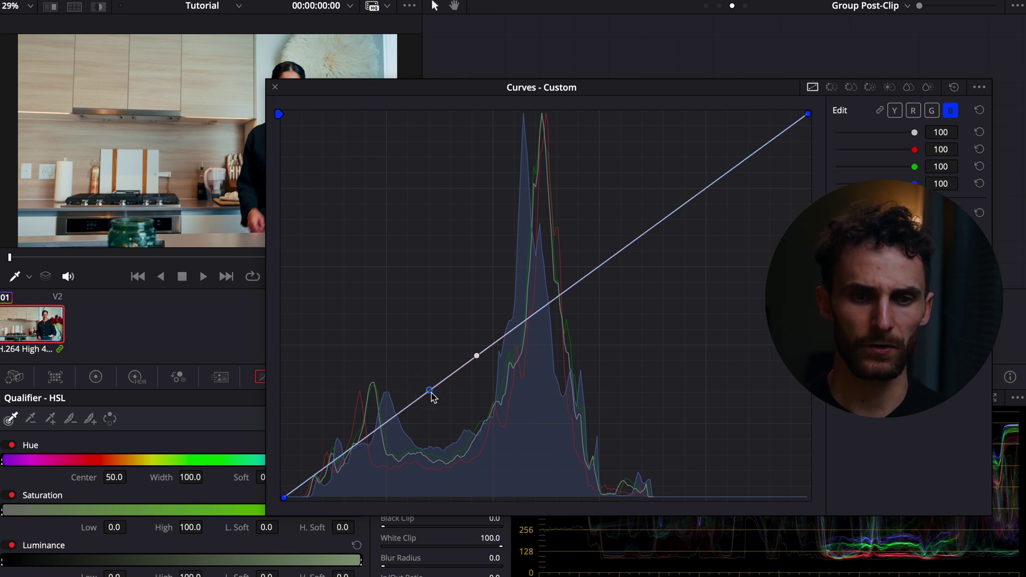
{"action": "left_click", "coordinate": [371, 433]}
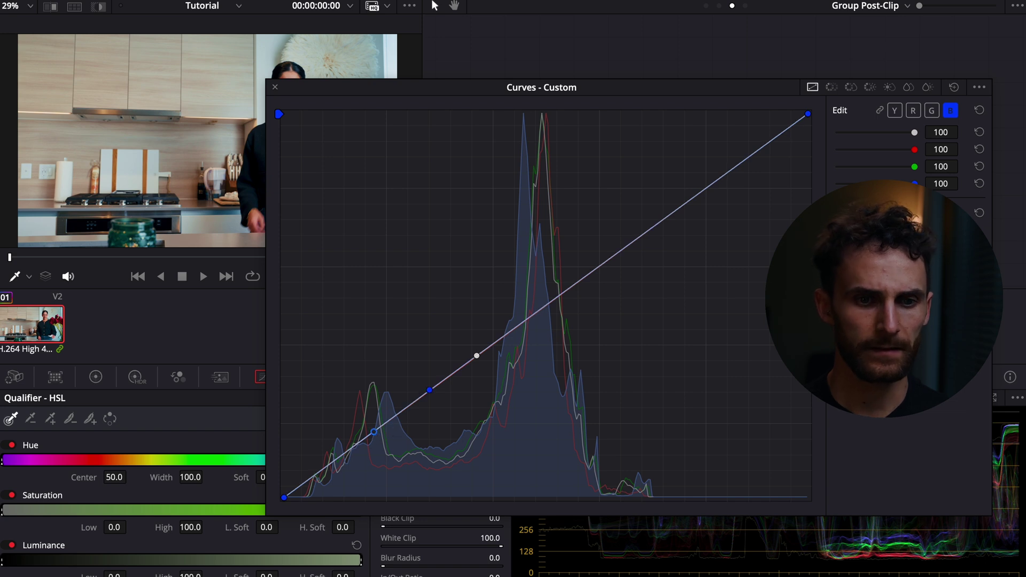
{"action": "left_click_drag", "start_coordinate": [371, 434], "coordinate": [367, 435]}
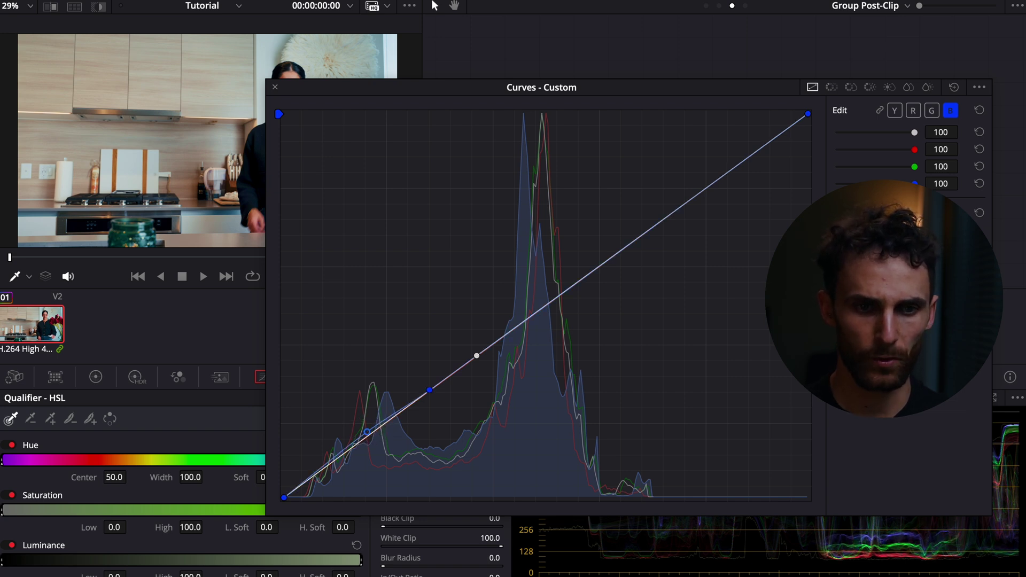
{"action": "left_click", "coordinate": [367, 436]}
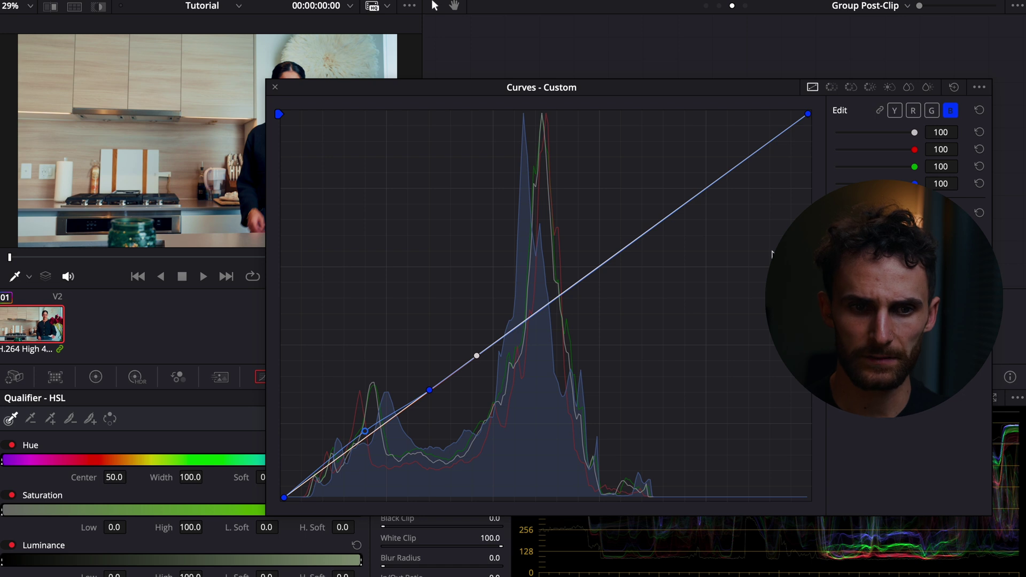
Step: Anchor the green curve below the midtones and raise its shadow point slightly, keeping it below the blue one
{"action": "left_click", "coordinate": [931, 110]}
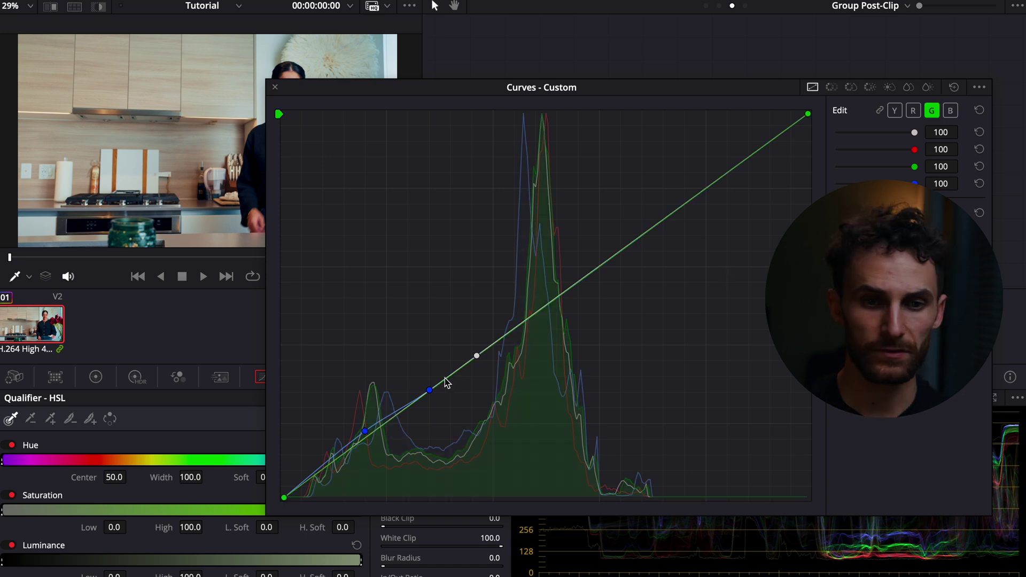
{"action": "left_click", "coordinate": [430, 391]}
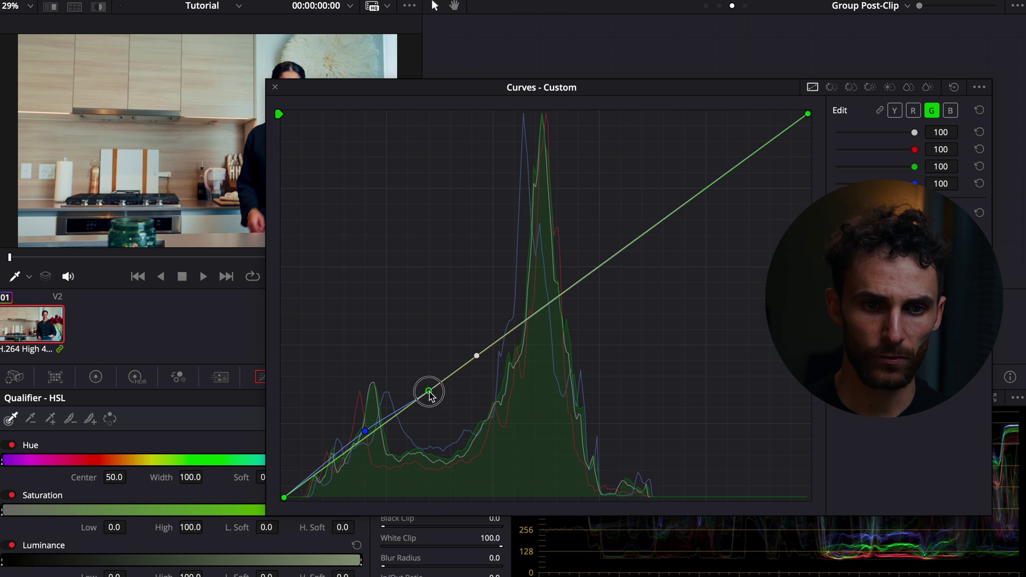
{"action": "left_click_drag", "start_coordinate": [429, 394], "coordinate": [432, 391]}
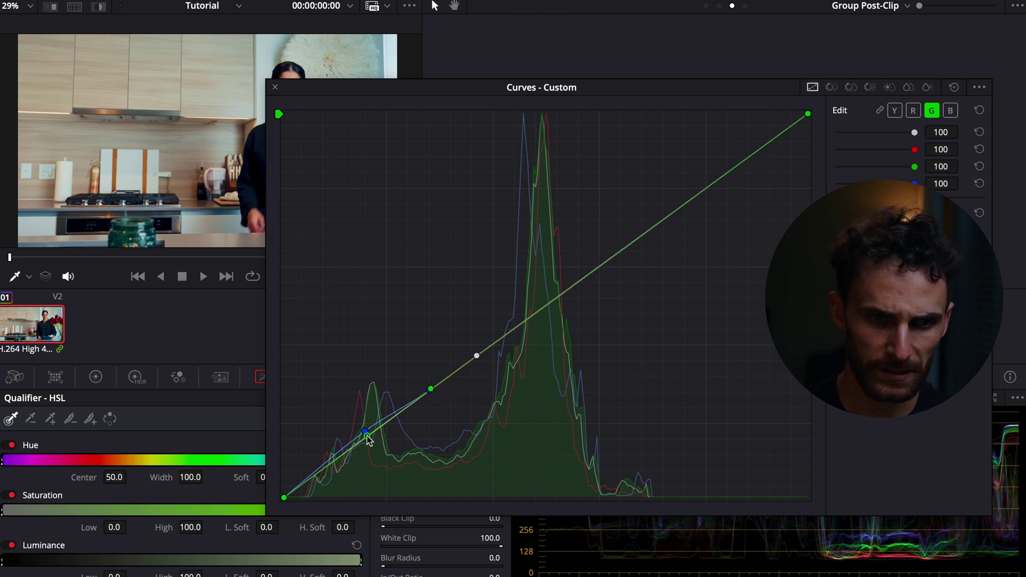
{"action": "left_click", "coordinate": [366, 434]}
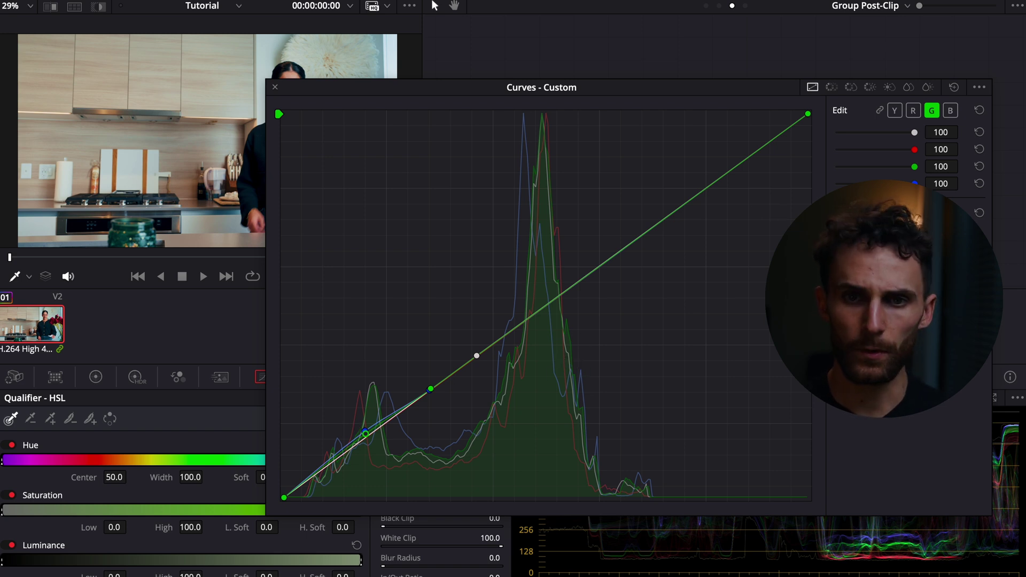
Step: Anchor the red curve near its midpoint and raise a point above it slightly to warm the highlights
{"action": "left_click", "coordinate": [913, 110]}
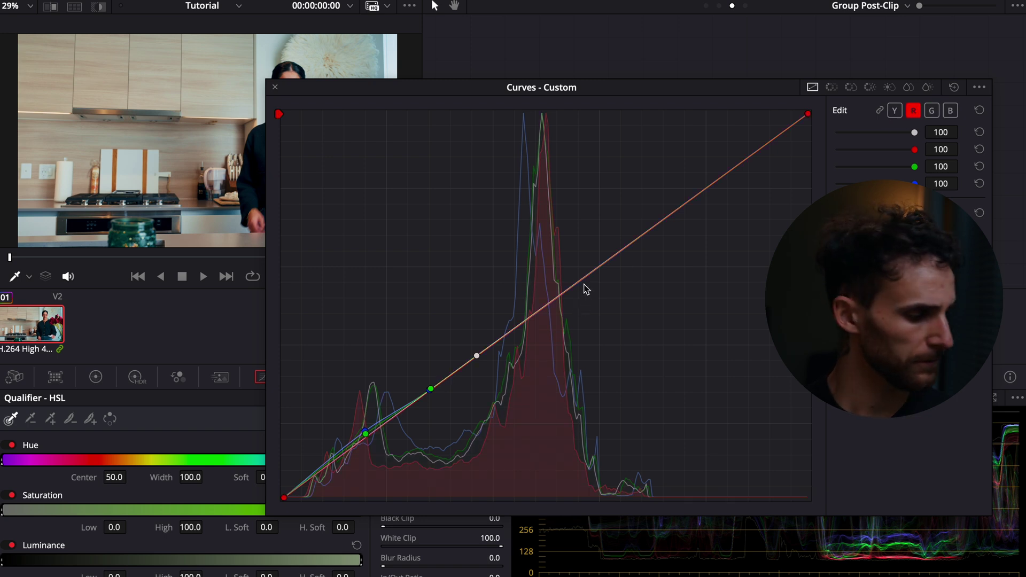
{"action": "left_click", "coordinate": [530, 319]}
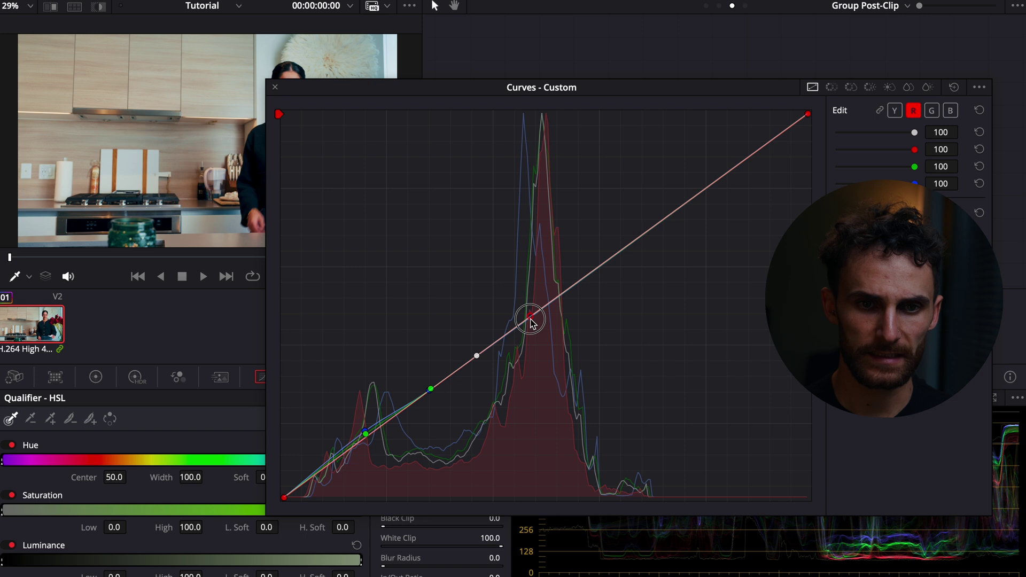
{"action": "left_click", "coordinate": [530, 319]}
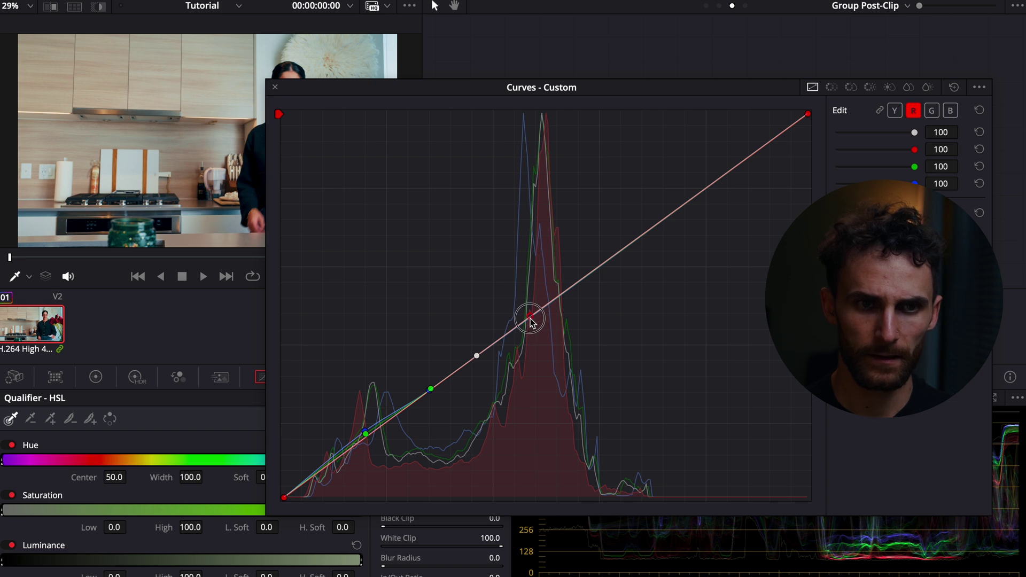
{"action": "left_click", "coordinate": [576, 282]}
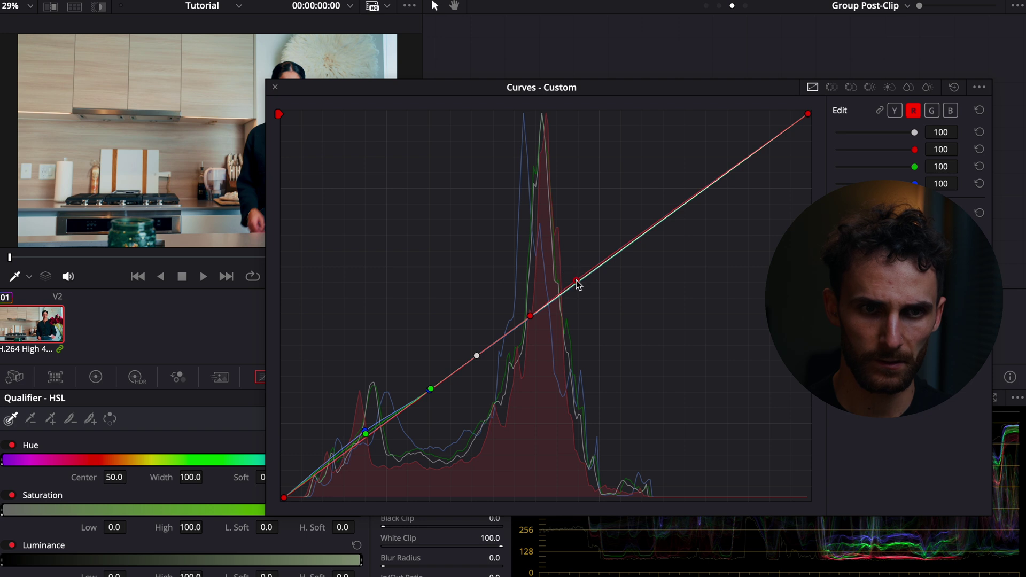
{"action": "left_click_drag", "start_coordinate": [408, 84], "coordinate": [463, 58]}
{"action": "left_click", "coordinate": [582, 258]}
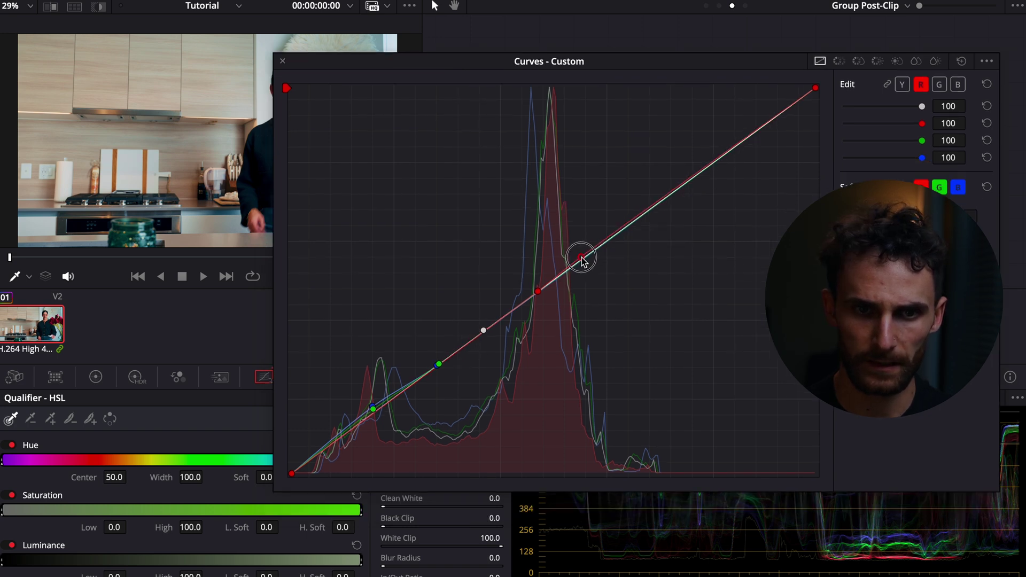
{"action": "left_click", "coordinate": [581, 259]}
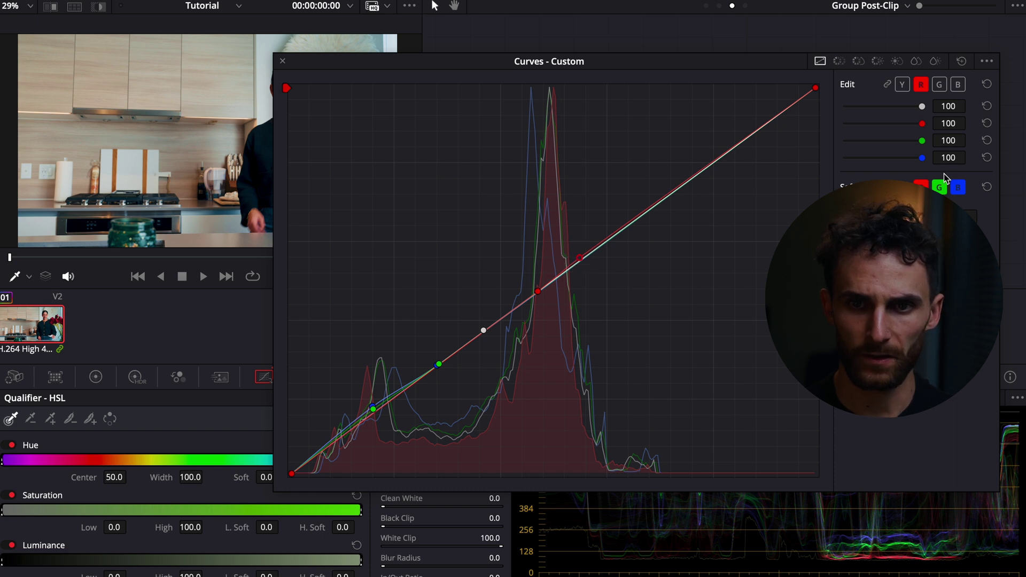
Step: Add a highlight point to the green curve just below the red one and close the floating curves window
{"action": "left_click", "coordinate": [939, 84]}
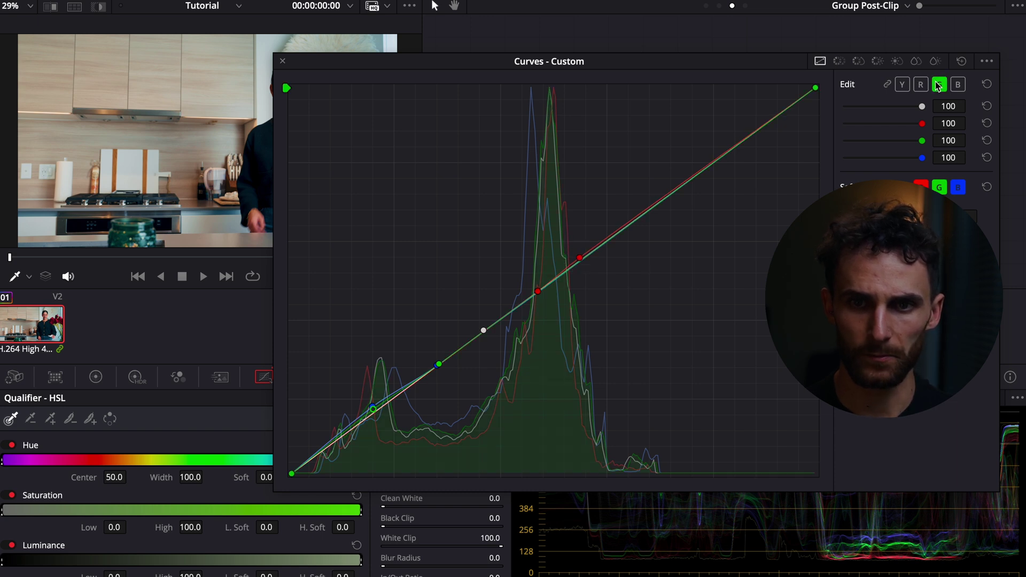
{"action": "left_click", "coordinate": [580, 260]}
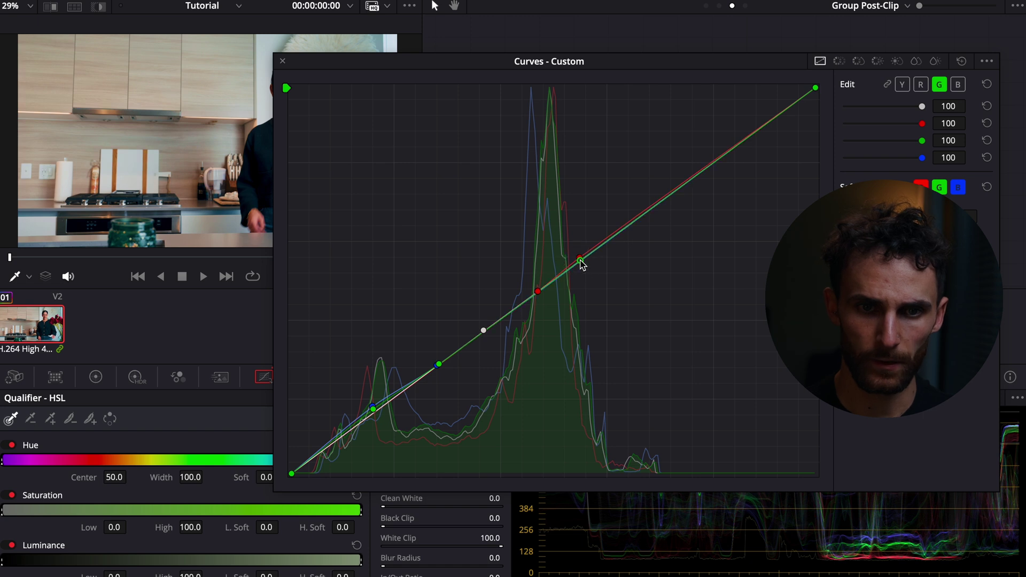
{"action": "left_click", "coordinate": [581, 261]}
{"action": "left_click", "coordinate": [581, 261]}
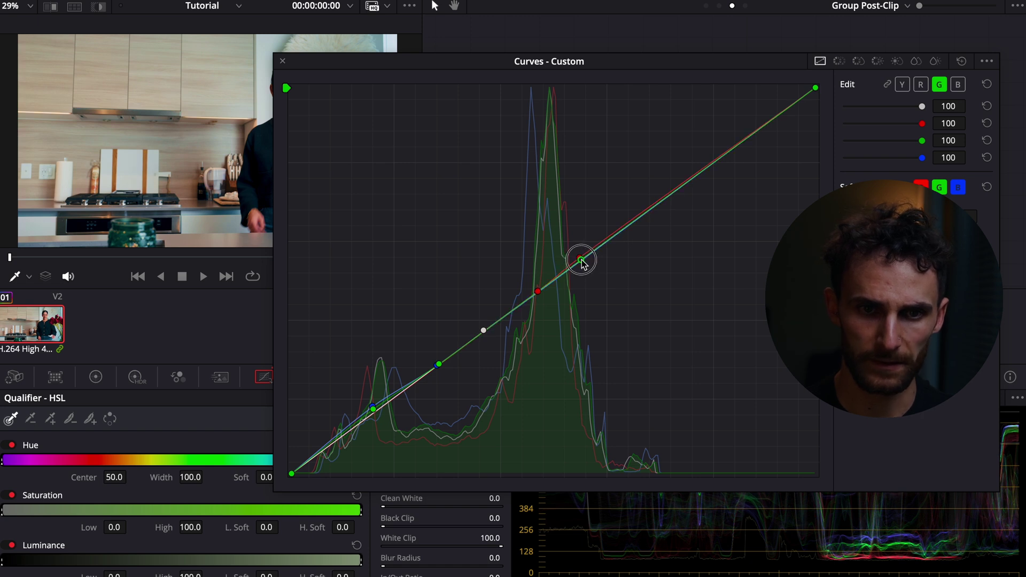
{"action": "left_click_drag", "start_coordinate": [462, 62], "coordinate": [458, 57]}
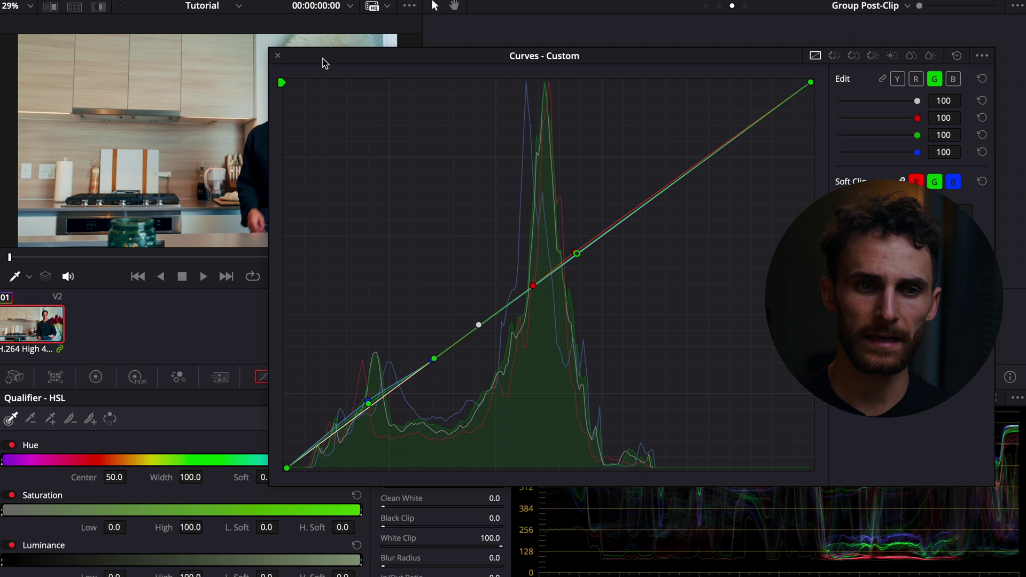
{"action": "left_click", "coordinate": [274, 54]}
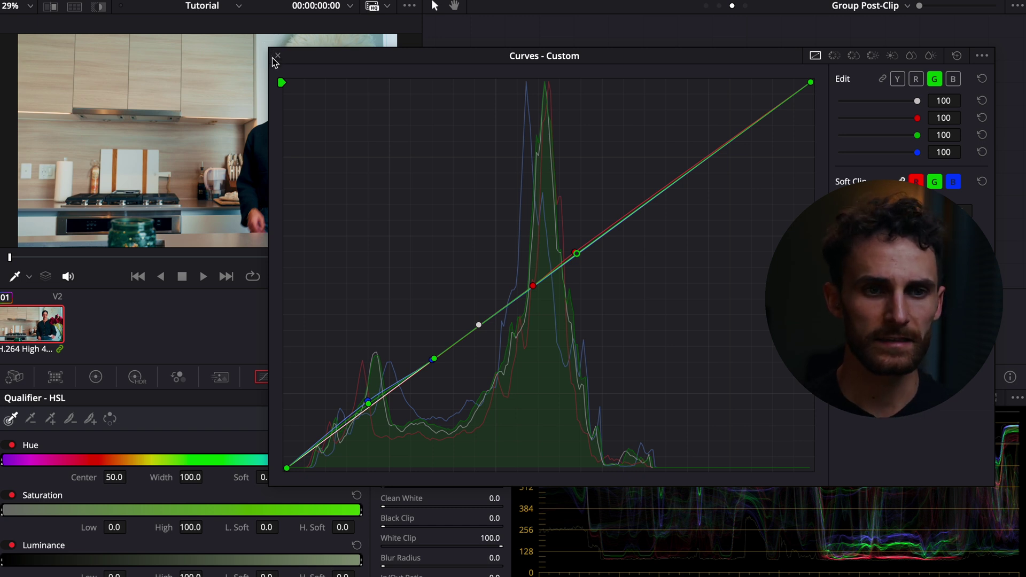
{"action": "left_click", "coordinate": [274, 54]}
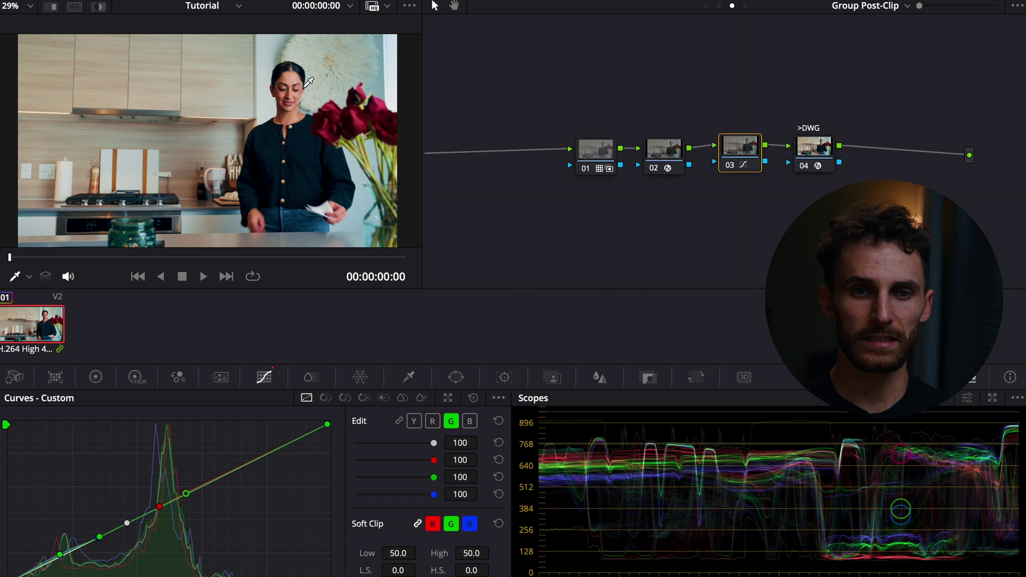
Step: Label the curves node, node 03, "Split"
{"action": "right_click", "coordinate": [738, 147]}
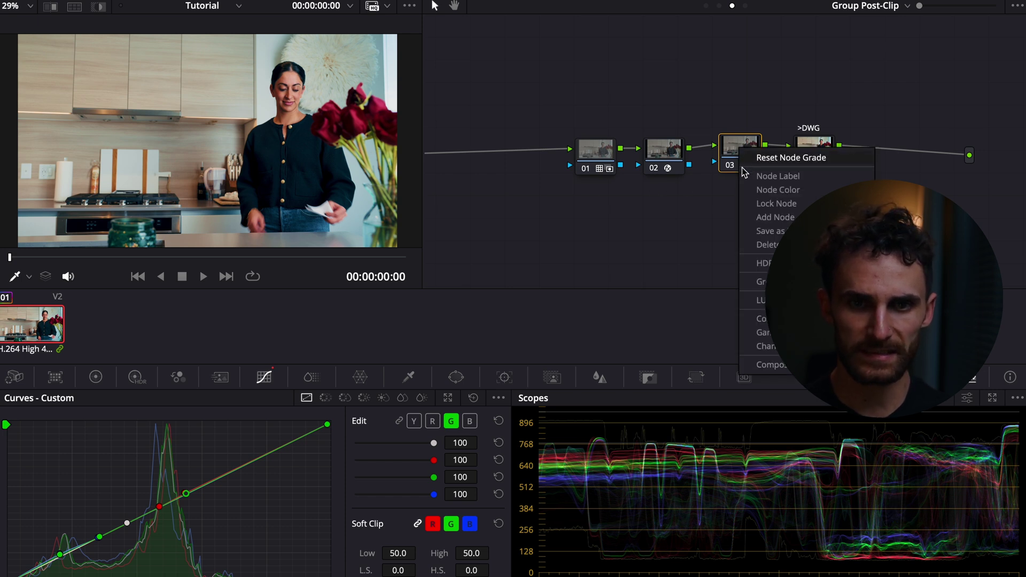
{"action": "left_click", "coordinate": [761, 172]}
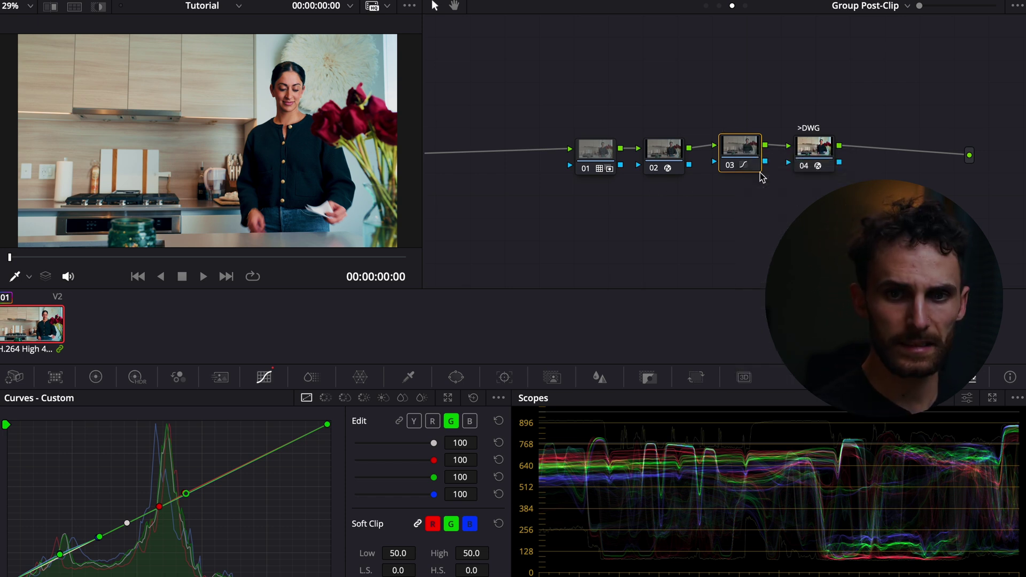
{"action": "type", "text": "Split"}
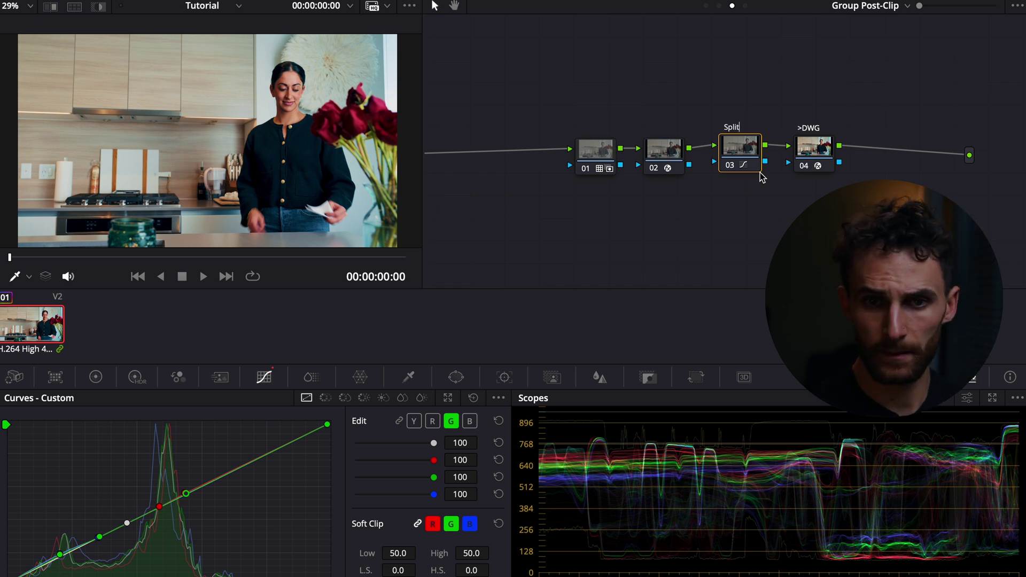
Step: Label the glow effect node, node 02, "Glow"
{"action": "left_click", "coordinate": [659, 153]}
{"action": "right_click", "coordinate": [659, 153]}
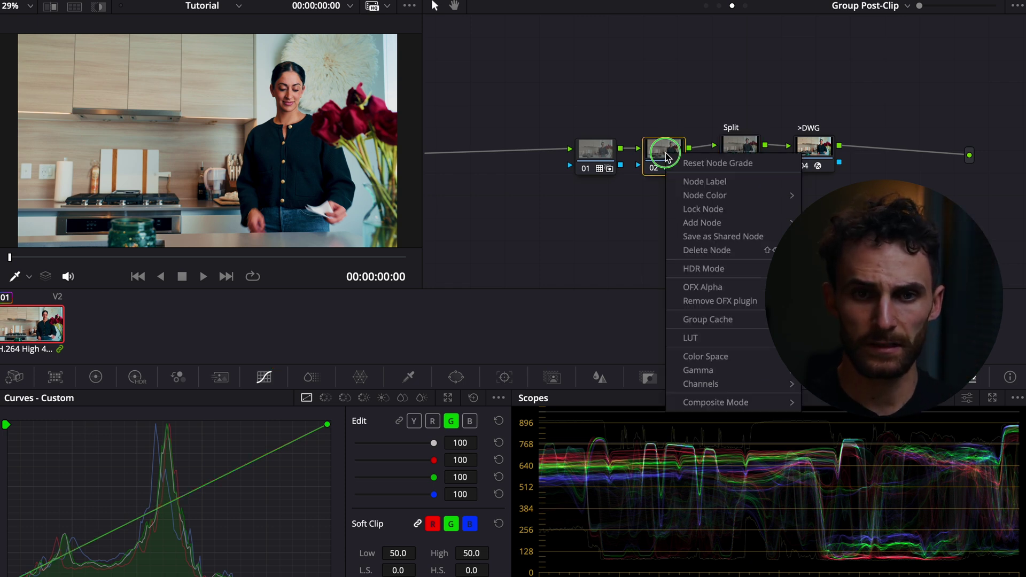
{"action": "left_click", "coordinate": [717, 184]}
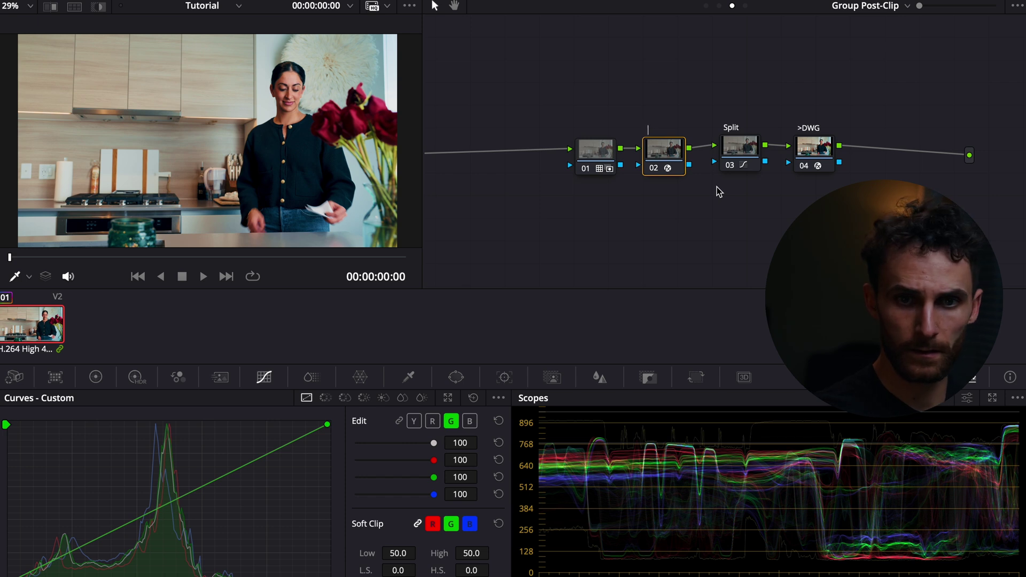
{"action": "type", "text": "Glow"}
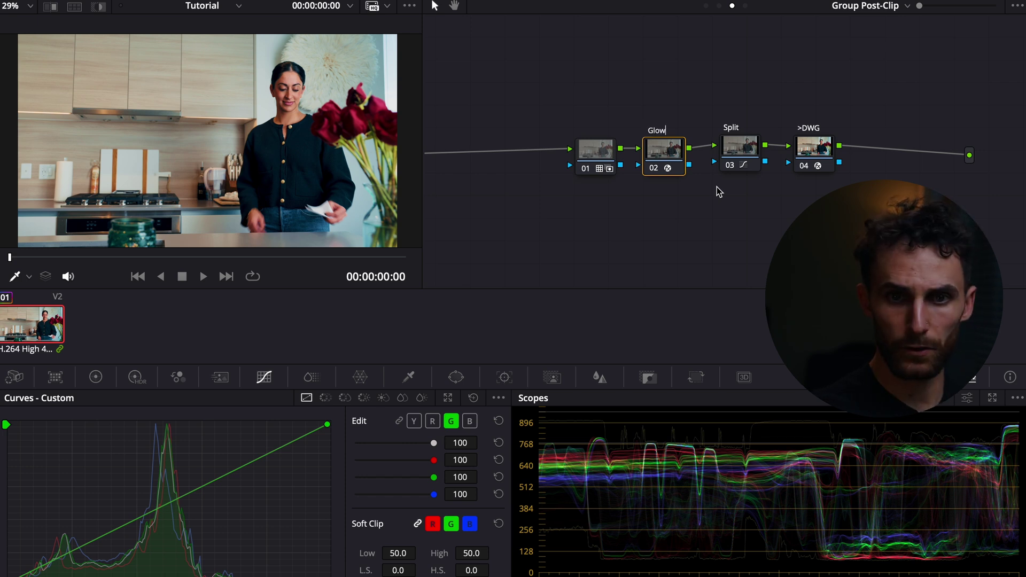
Step: Label the first node of the group post-clip graph, node 01, "Look"
{"action": "left_click", "coordinate": [607, 161]}
{"action": "right_click", "coordinate": [607, 162]}
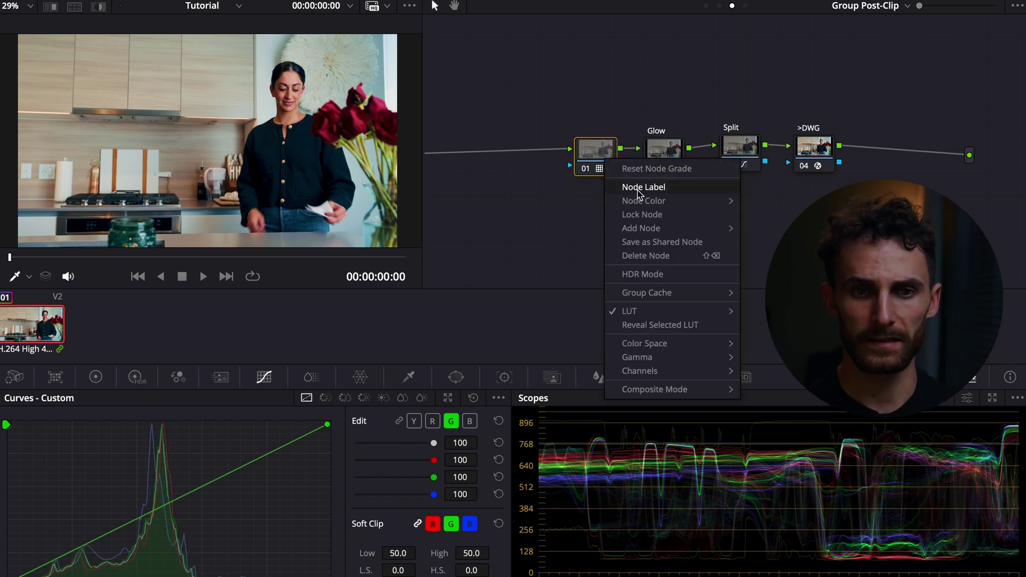
{"action": "left_click", "coordinate": [664, 188]}
{"action": "type", "text": "Loo"}
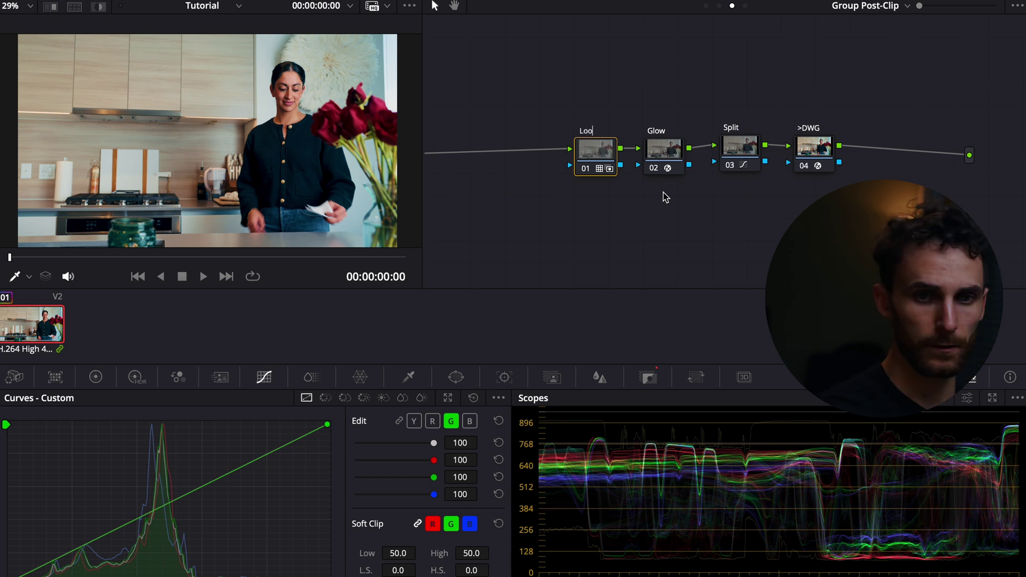
{"action": "type", "text": "k"}
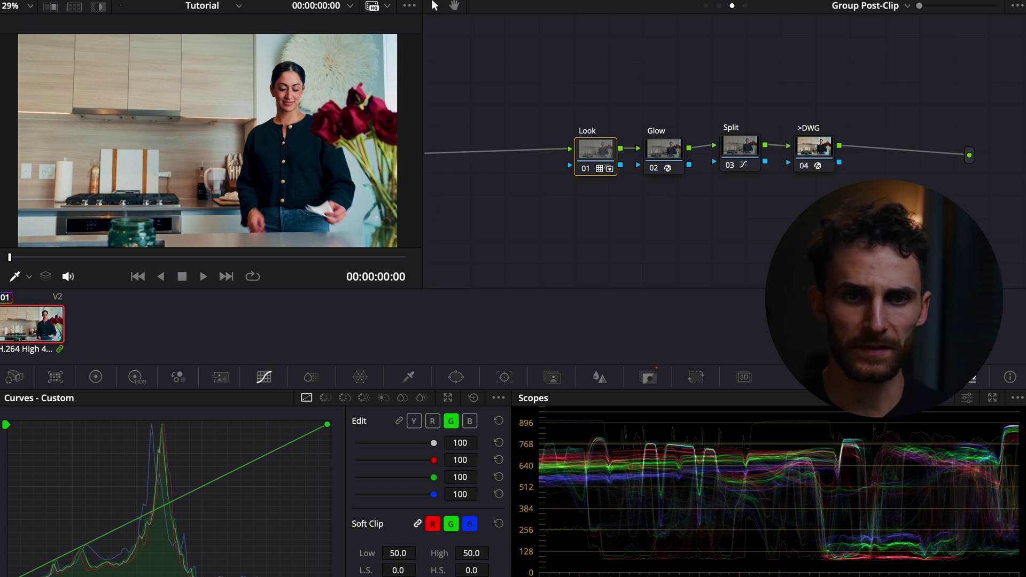
Step: Switch to the clip-level node graph, select the COLOUR node 03 and change the scopes to Vectorscope
{"action": "left_click", "coordinate": [719, 6]}
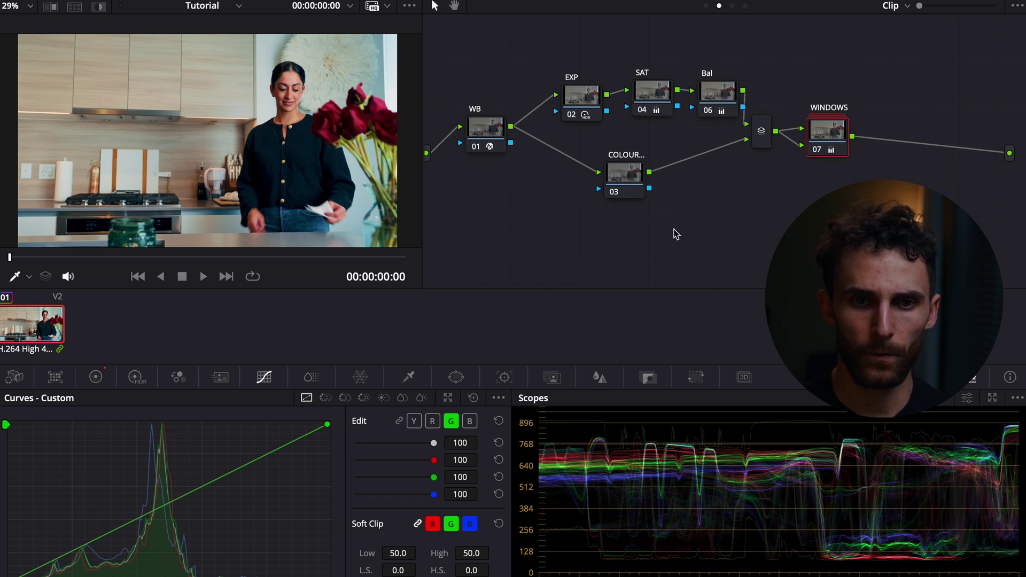
{"action": "left_click", "coordinate": [616, 189]}
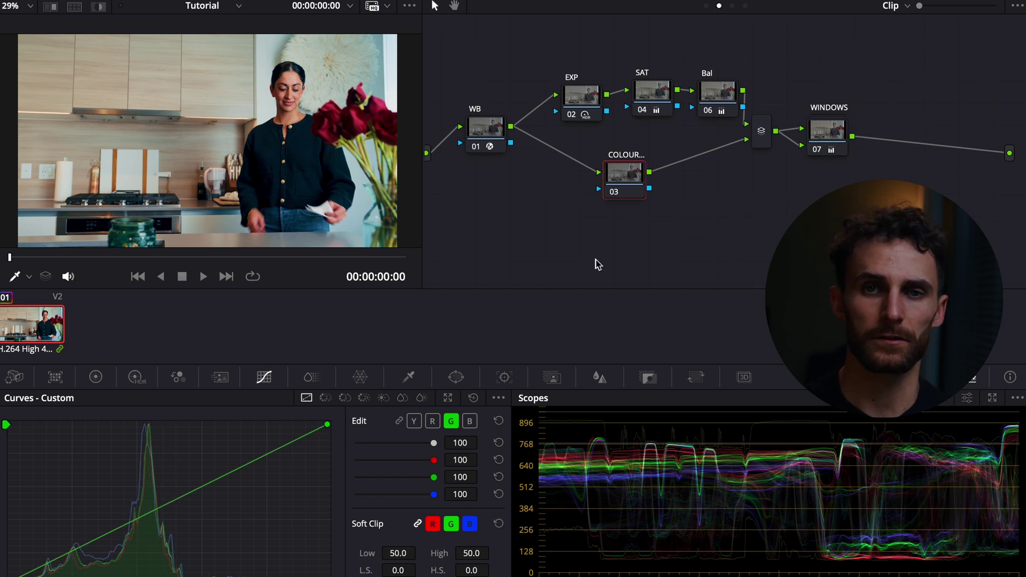
{"action": "left_click", "coordinate": [957, 398]}
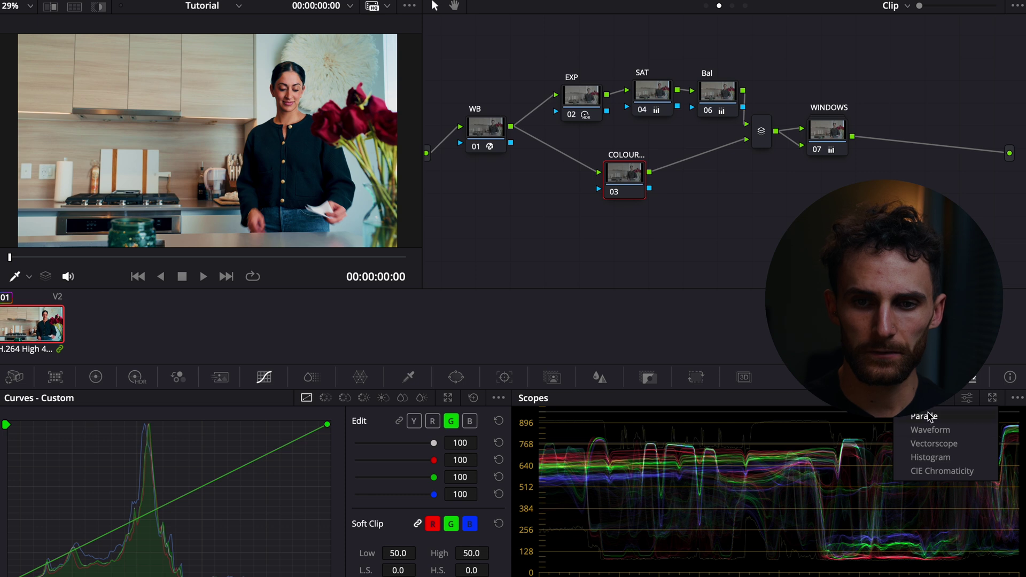
{"action": "left_click", "coordinate": [938, 443]}
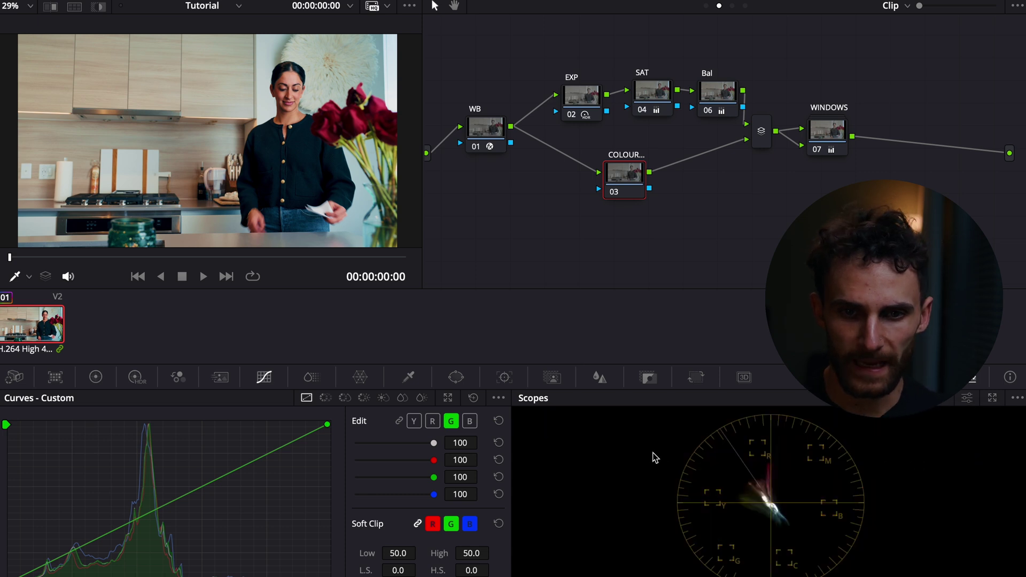
Step: Shift the Skin hue to 0.072 in ColorSlice on node 03 and enable the Qualifier picker in the viewer
{"action": "scroll", "coordinate": [294, 159], "scroll_direction": "up", "scroll_amount": 1}
{"action": "scroll", "coordinate": [293, 159], "scroll_direction": "up", "scroll_amount": 3}
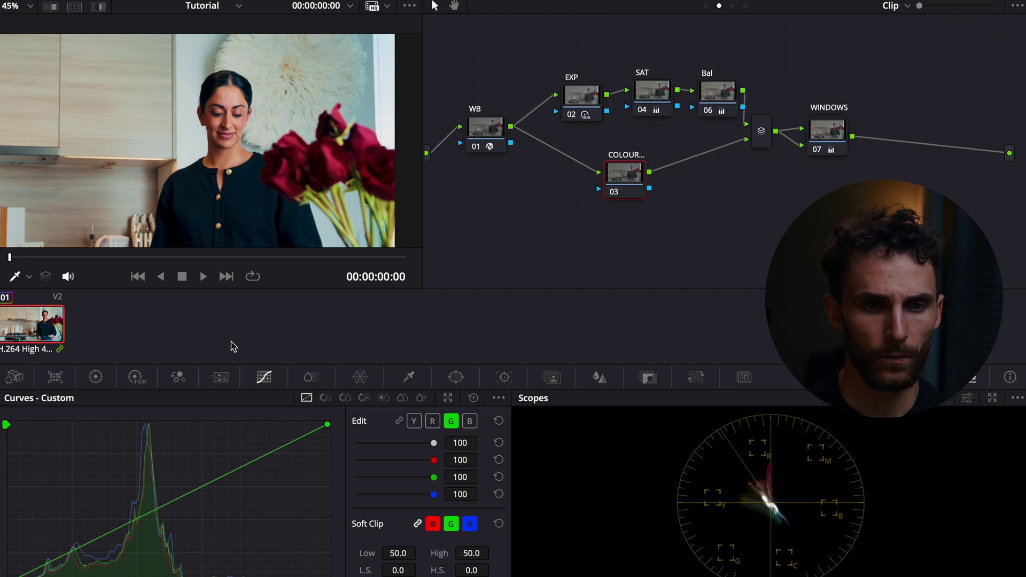
{"action": "left_click", "coordinate": [310, 377]}
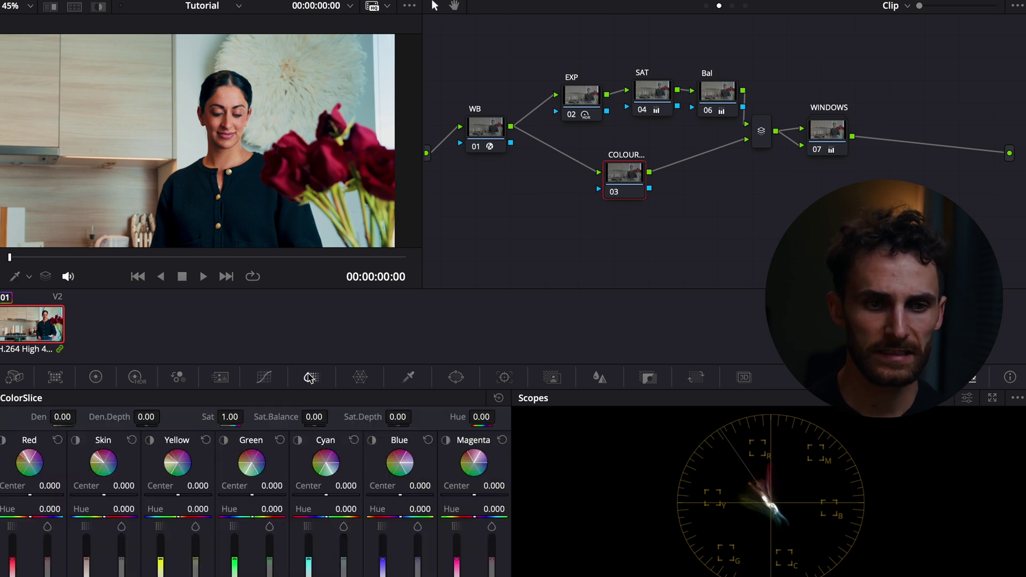
{"action": "left_click", "coordinate": [105, 517]}
{"action": "left_click", "coordinate": [29, 276]}
{"action": "left_click", "coordinate": [33, 316]}
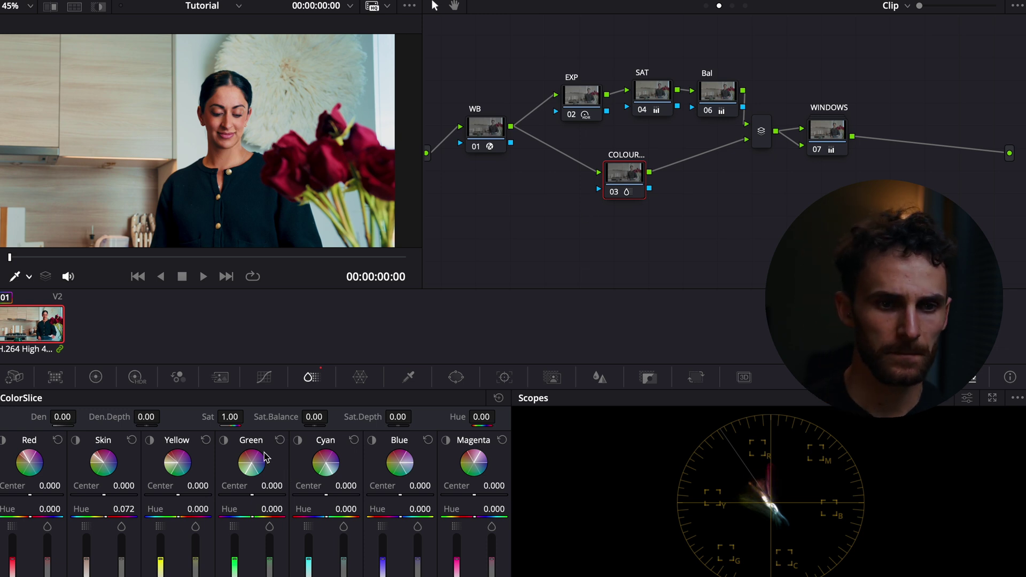
Step: Sample the red roses for the Hue Vs Hue curve on node 03 and pull the sampled point slightly down
{"action": "left_click", "coordinate": [264, 377]}
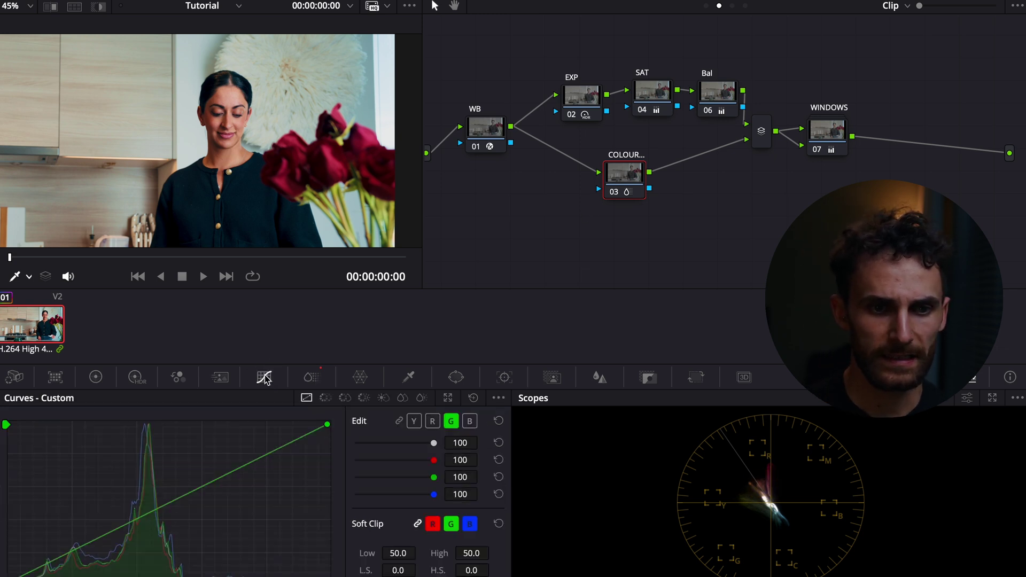
{"action": "left_click", "coordinate": [325, 399]}
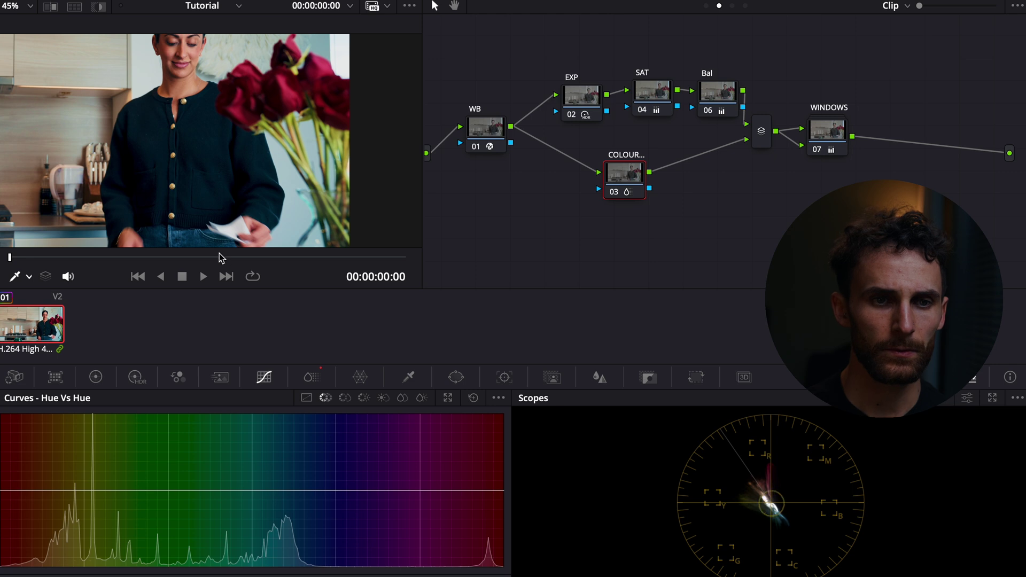
{"action": "left_click", "coordinate": [293, 89]}
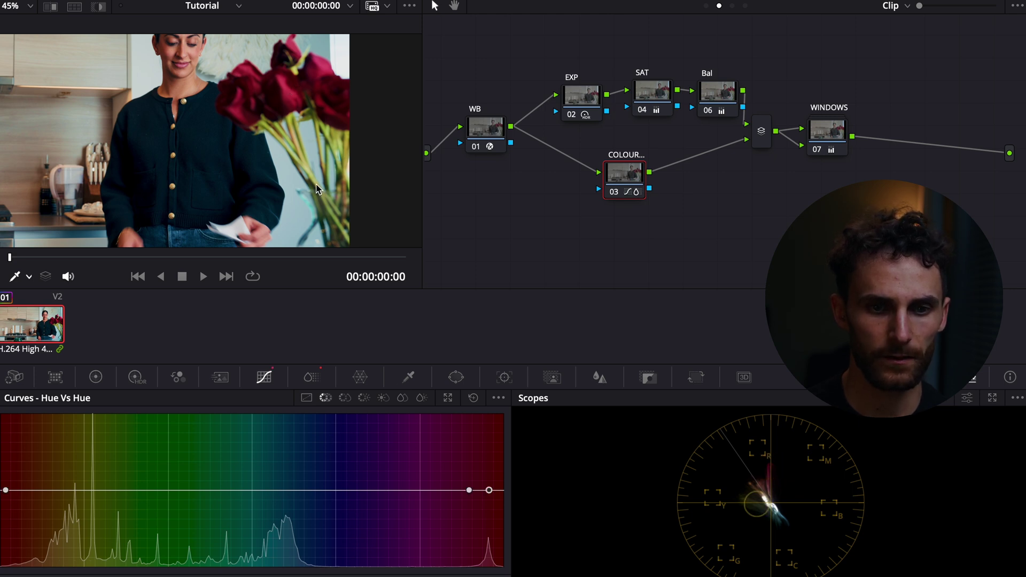
{"action": "left_click", "coordinate": [490, 497]}
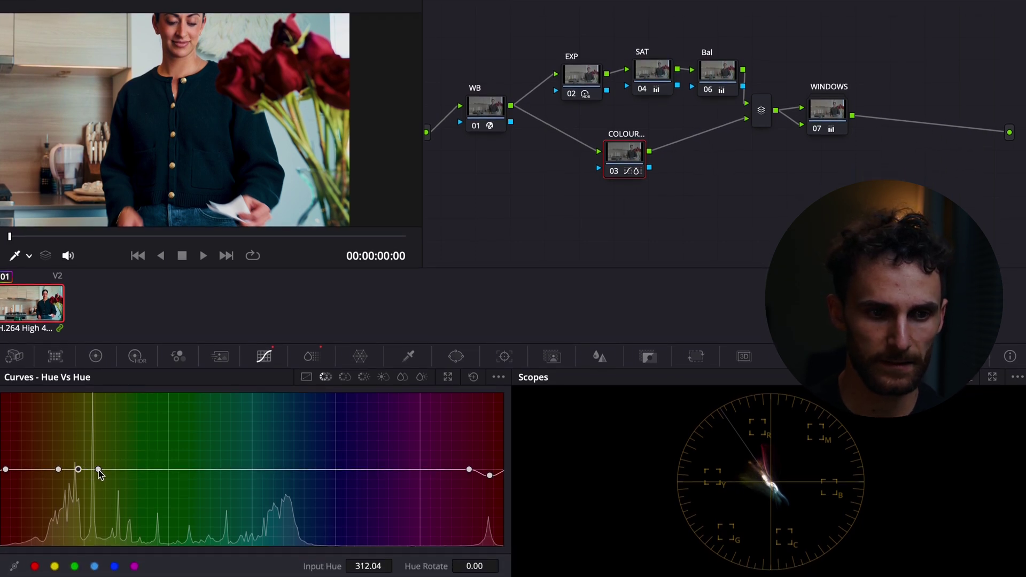
Step: Move the green-side yellow control point of the Hue Vs Hue curve to Input Hue 330.45 and set its Hue Rotate to 0
{"action": "left_click_drag", "start_coordinate": [99, 472], "coordinate": [105, 473]}
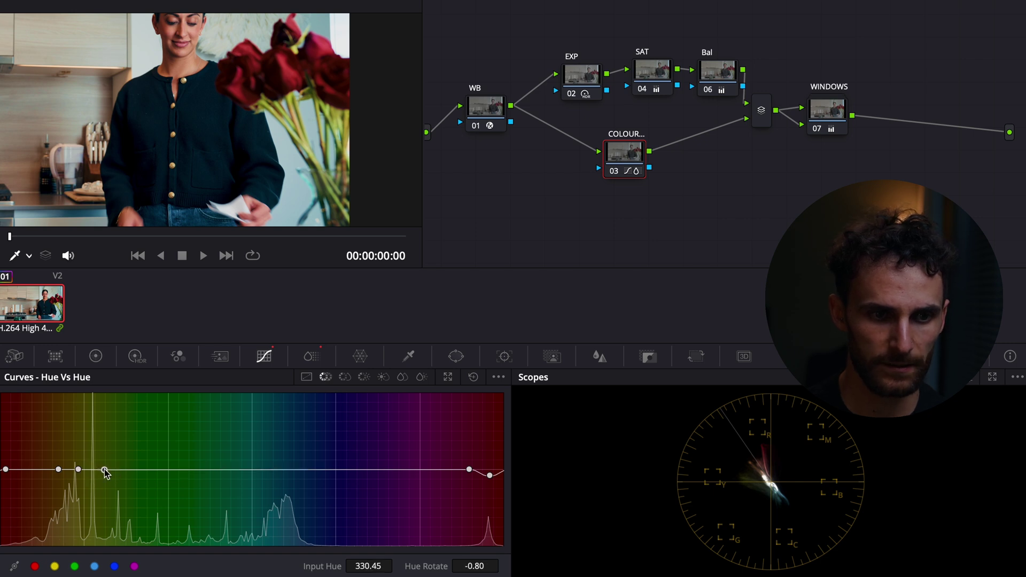
{"action": "left_click", "coordinate": [481, 566]}
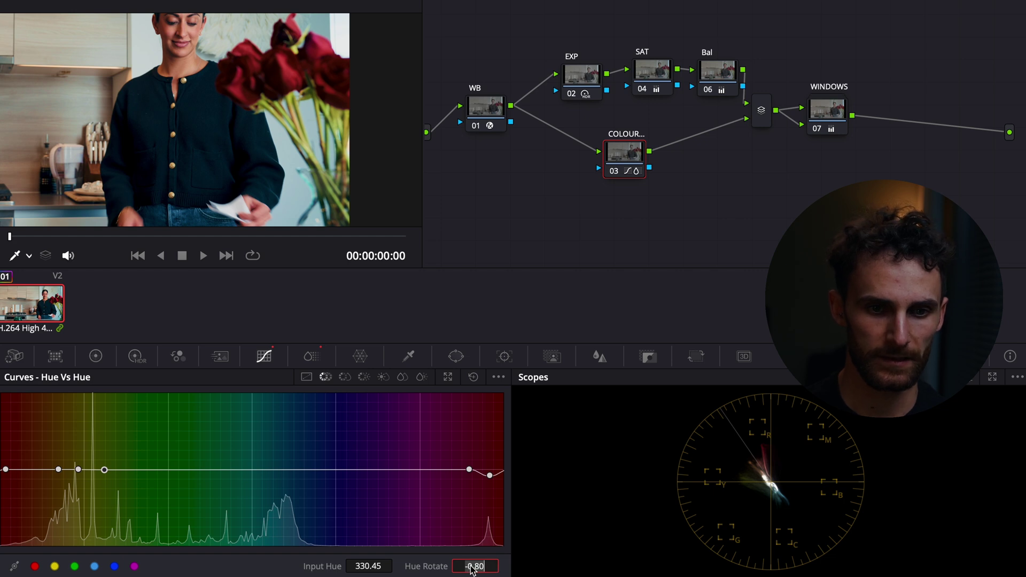
{"action": "key", "text": "BackSpace"}
{"action": "key", "text": "BackSpace"}
{"action": "key", "text": "BackSpace"}
{"action": "key", "text": "BackSpace"}
{"action": "key", "text": "BackSpace"}
{"action": "type", "text": "0"}
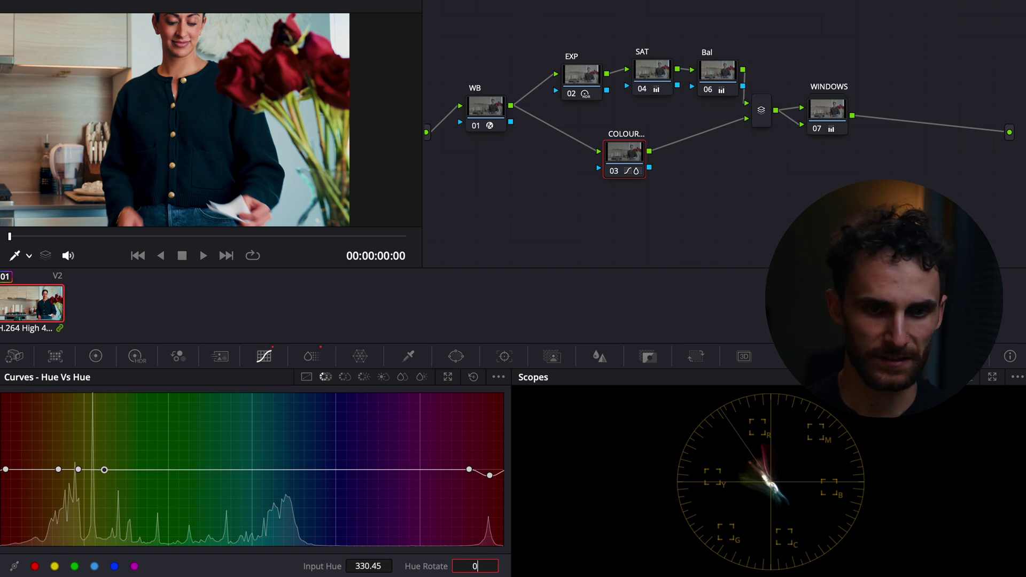
{"action": "key", "text": "Return"}
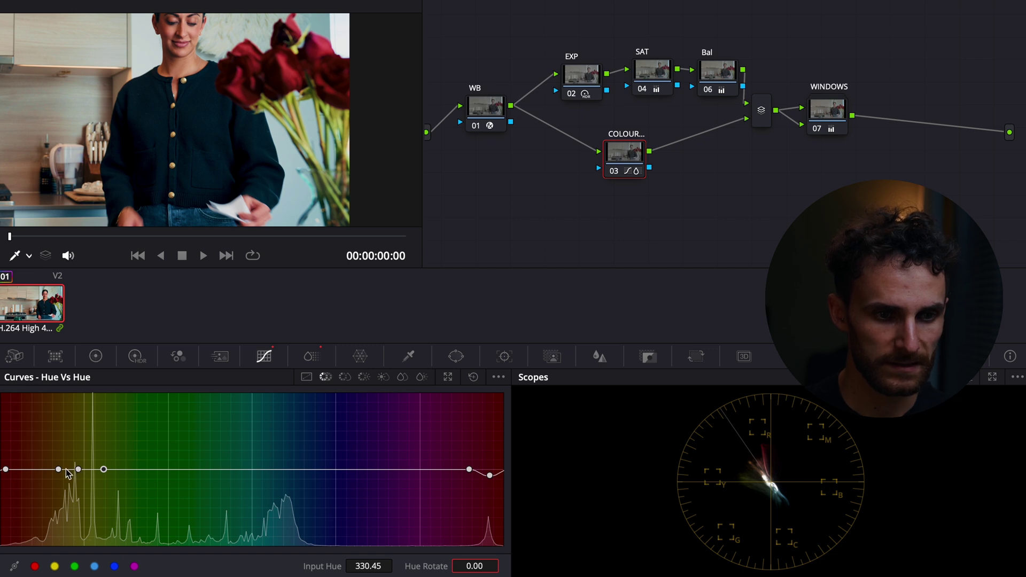
Step: Move the orange-side control point of the Hue Vs Hue curve to Input Hue 303.02 and set its Hue Rotate to 0
{"action": "left_click_drag", "start_coordinate": [59, 470], "coordinate": [65, 468]}
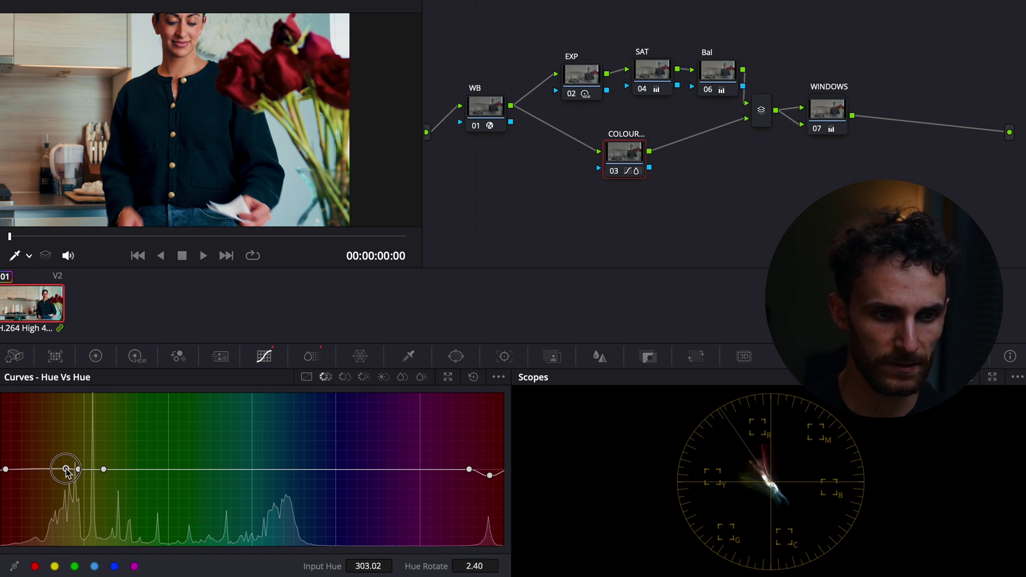
{"action": "double_click", "coordinate": [474, 566]}
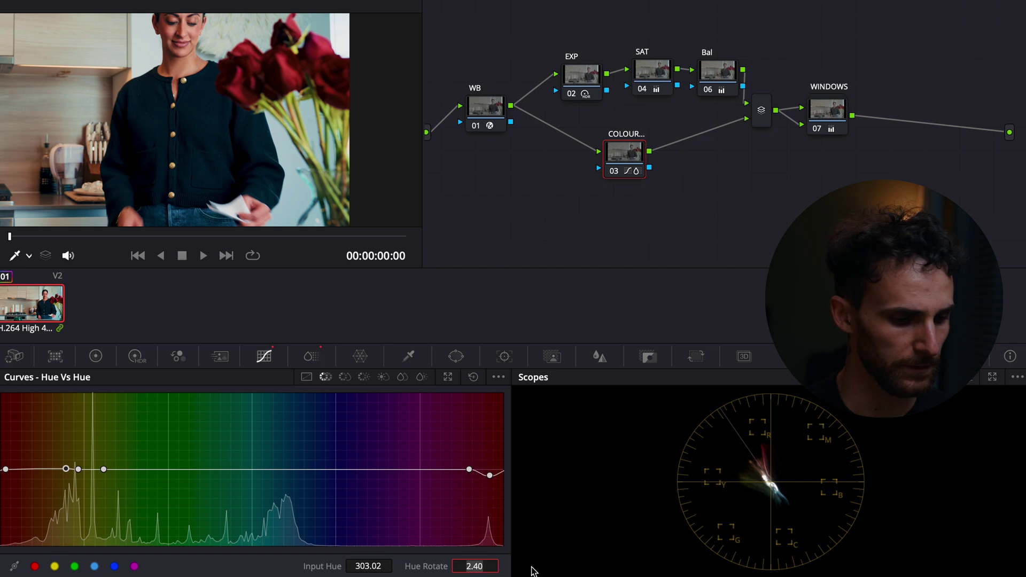
{"action": "type", "text": "0"}
{"action": "key", "text": "Return"}
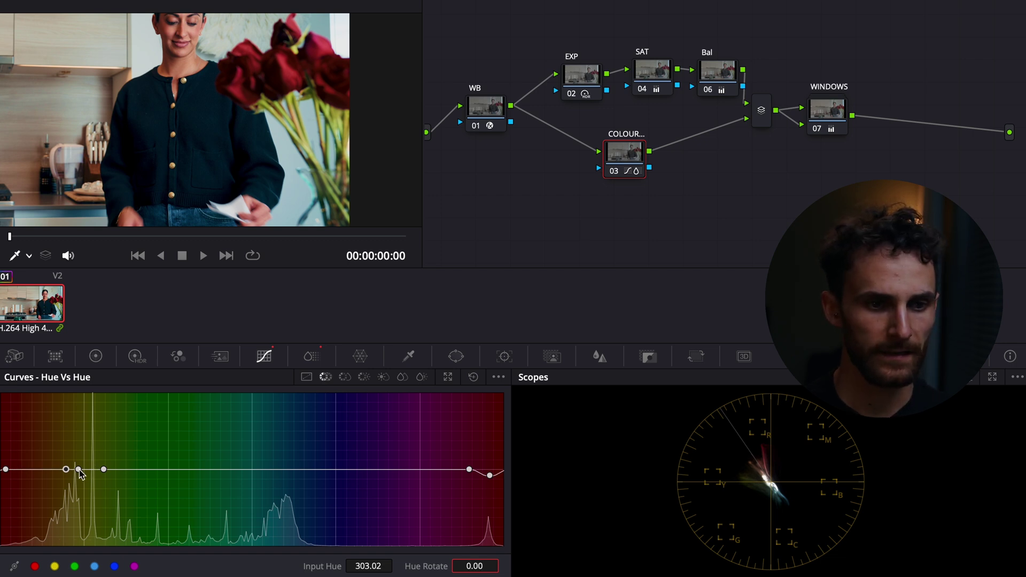
Step: Move the middle yellow point to Input Hue 318.69 with Hue Rotate -26.40 and compare the graded and ungraded image full screen
{"action": "mouse_move", "coordinate": [79, 469]}
{"action": "left_mouse_down"}
{"action": "mouse_move", "coordinate": [81, 452]}
{"action": "mouse_move", "coordinate": [76, 467]}
{"action": "left_mouse_up"}
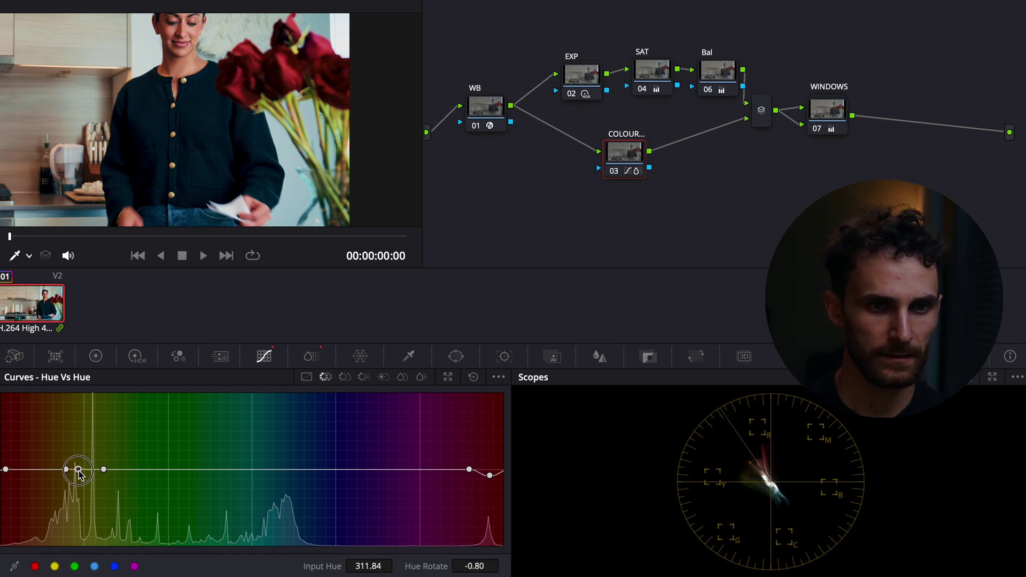
{"action": "key", "text": "ctrl+f"}
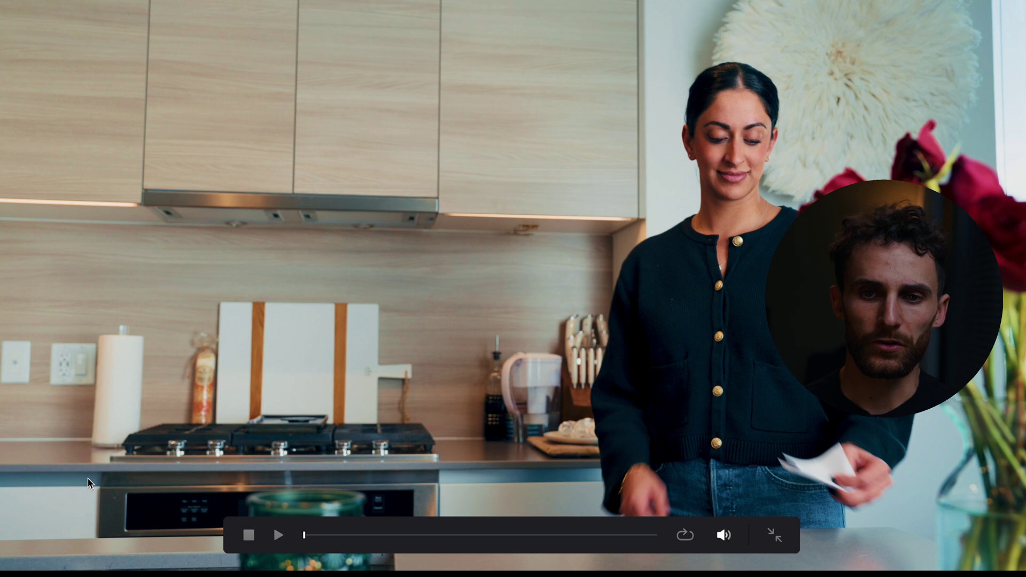
{"action": "key", "text": "ctrl+f"}
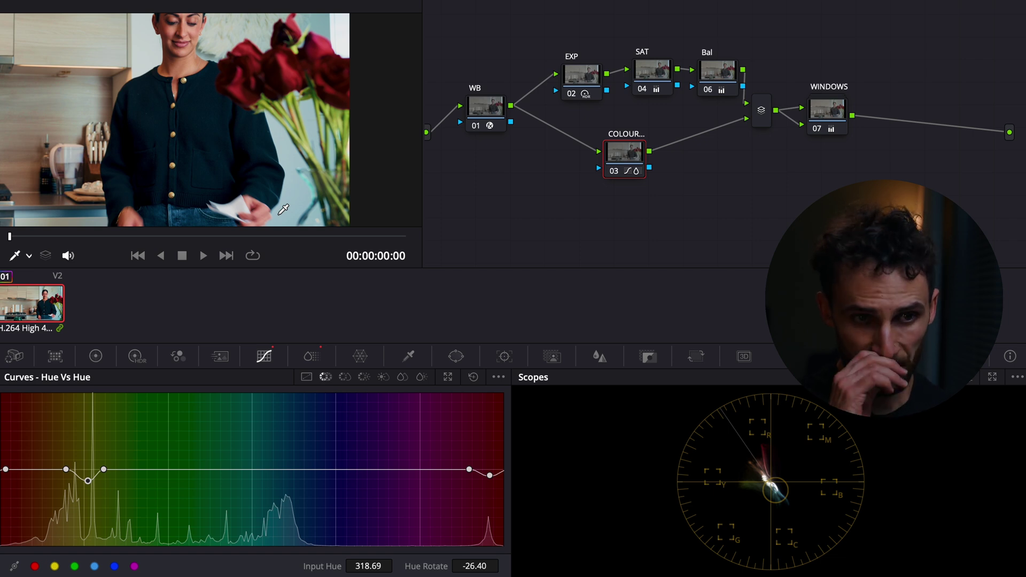
{"action": "key", "text": "ctrl+f"}
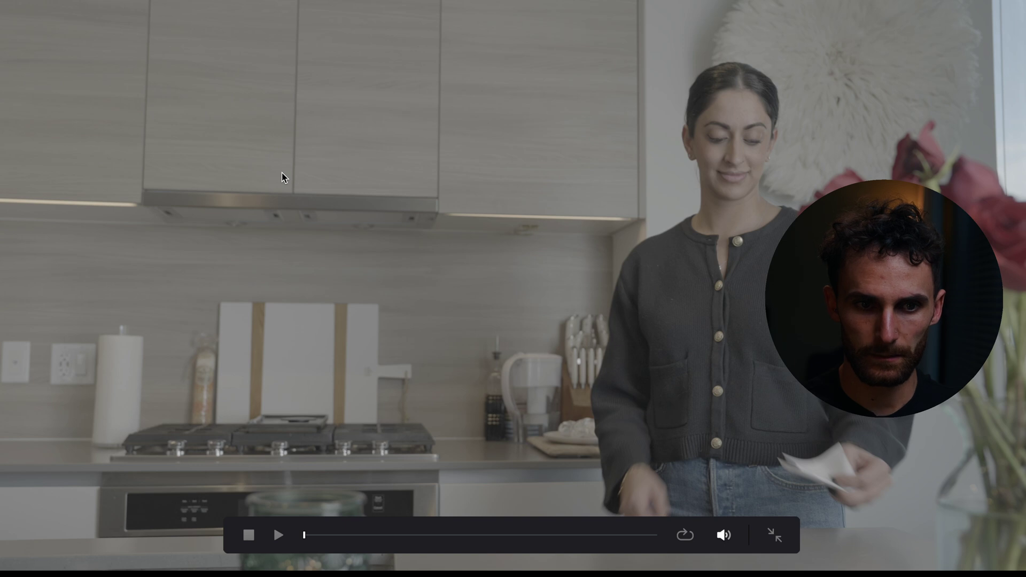
{"action": "key", "text": "ctrl+f"}
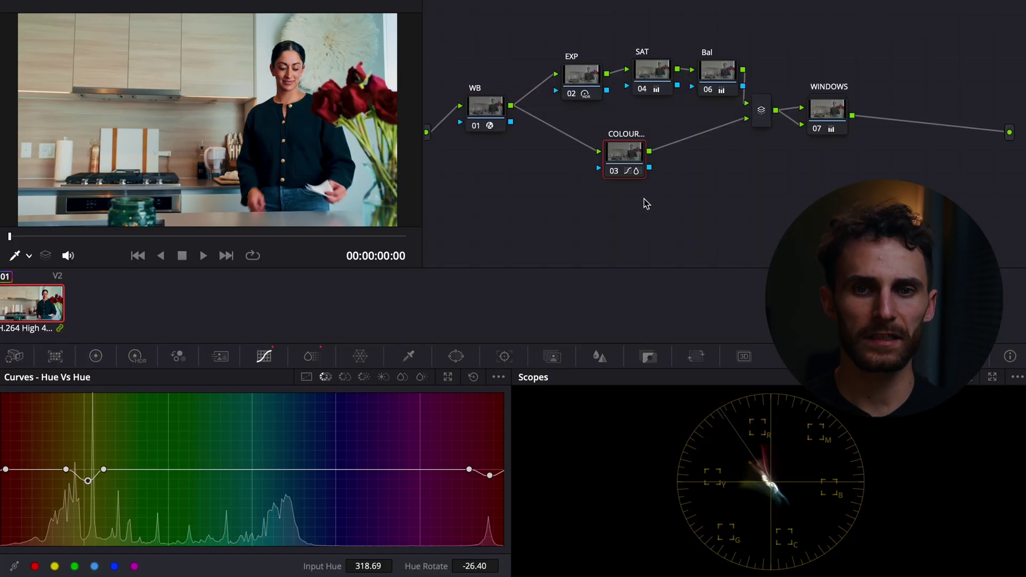
Step: Open the WINDOWS compound node and select node 01 inside it
{"action": "left_click", "coordinate": [816, 126]}
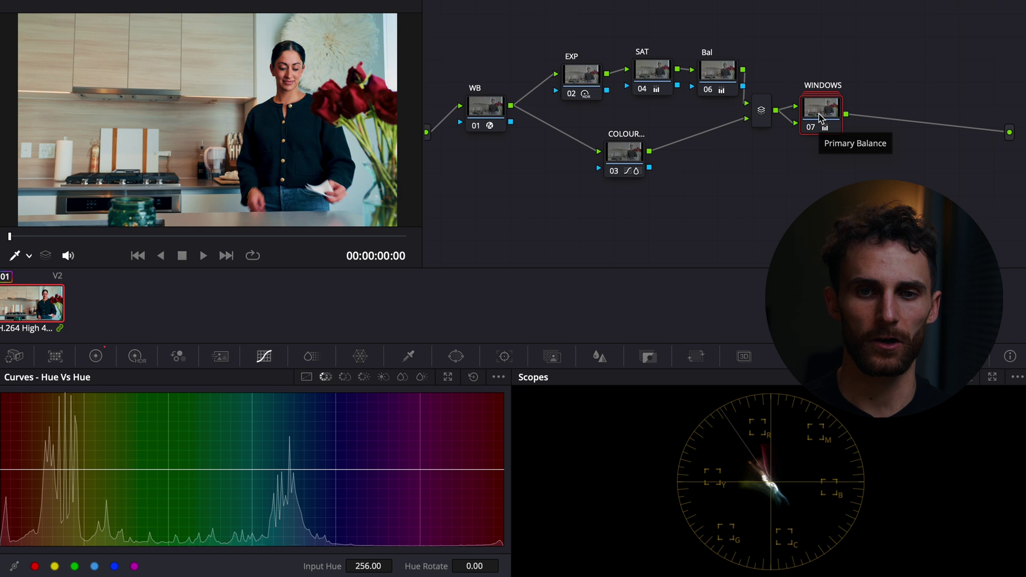
{"action": "double_click", "coordinate": [819, 115]}
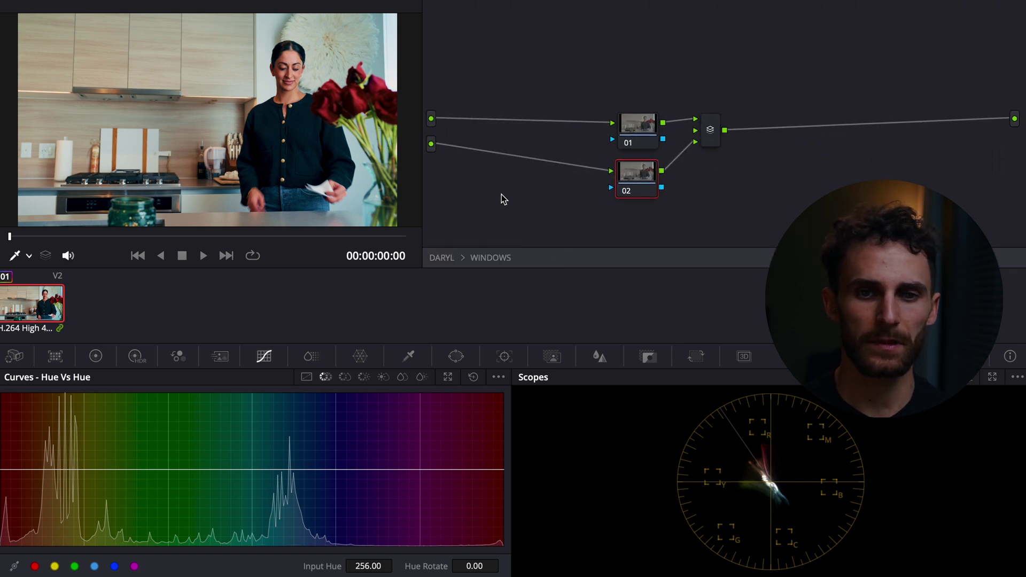
{"action": "left_click_drag", "start_coordinate": [501, 194], "coordinate": [538, 146]}
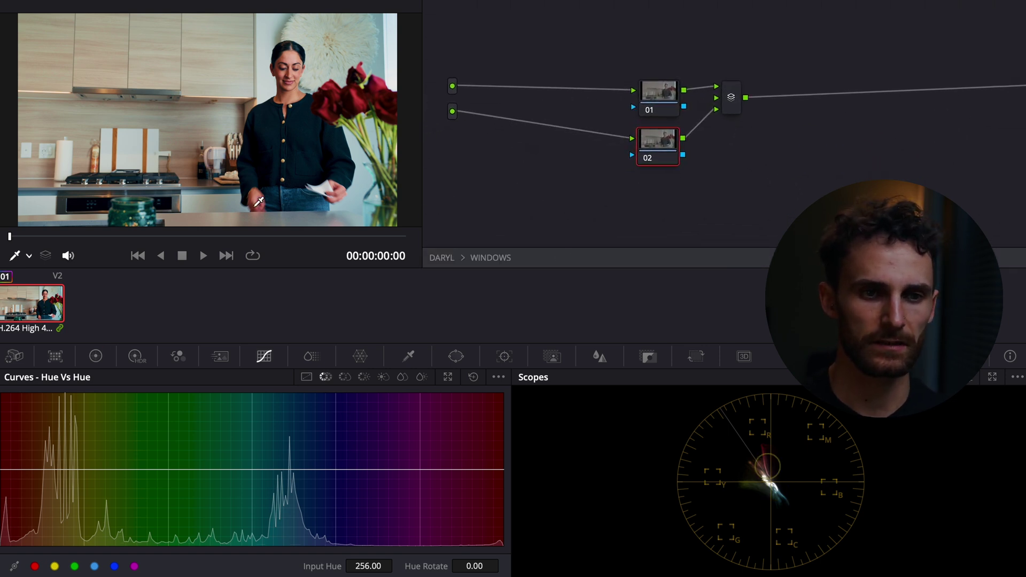
{"action": "left_click", "coordinate": [662, 94]}
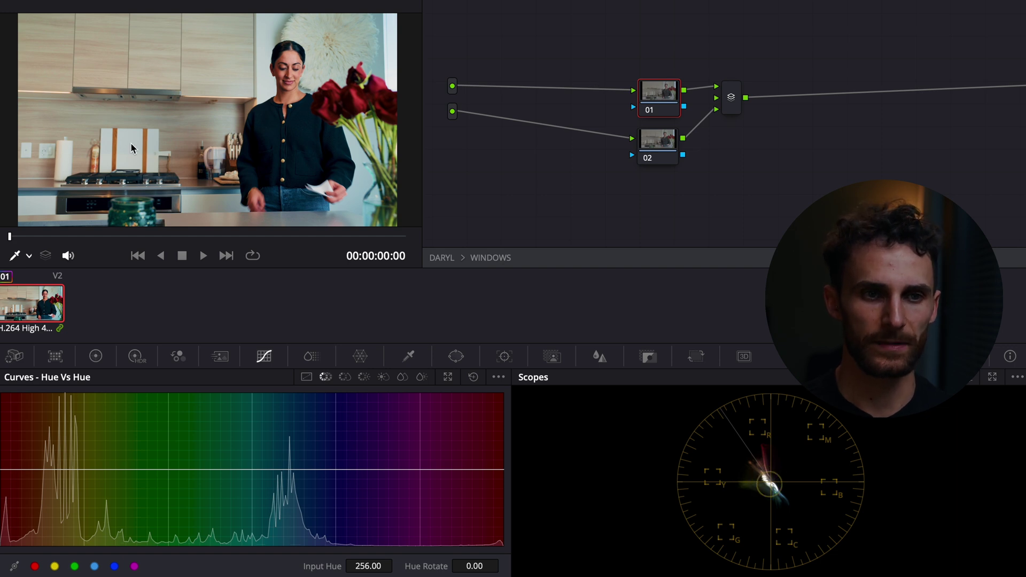
Step: Add a gradient window to node 01, turn it around to about 179 degrees and lower its centre to Tilt 32.58 with Soft 1 at 8.27
{"action": "scroll", "coordinate": [154, 145], "scroll_direction": "down", "scroll_amount": 3}
{"action": "scroll", "coordinate": [187, 160], "scroll_direction": "right", "scroll_amount": 2}
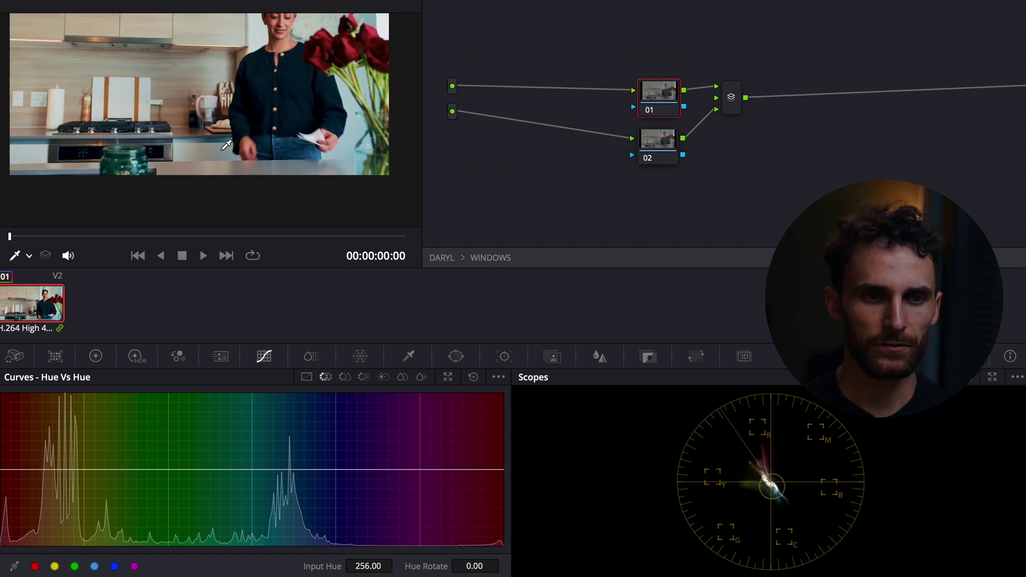
{"action": "left_click", "coordinate": [456, 357]}
{"action": "scroll", "coordinate": [92, 508], "scroll_direction": "down", "scroll_amount": 1}
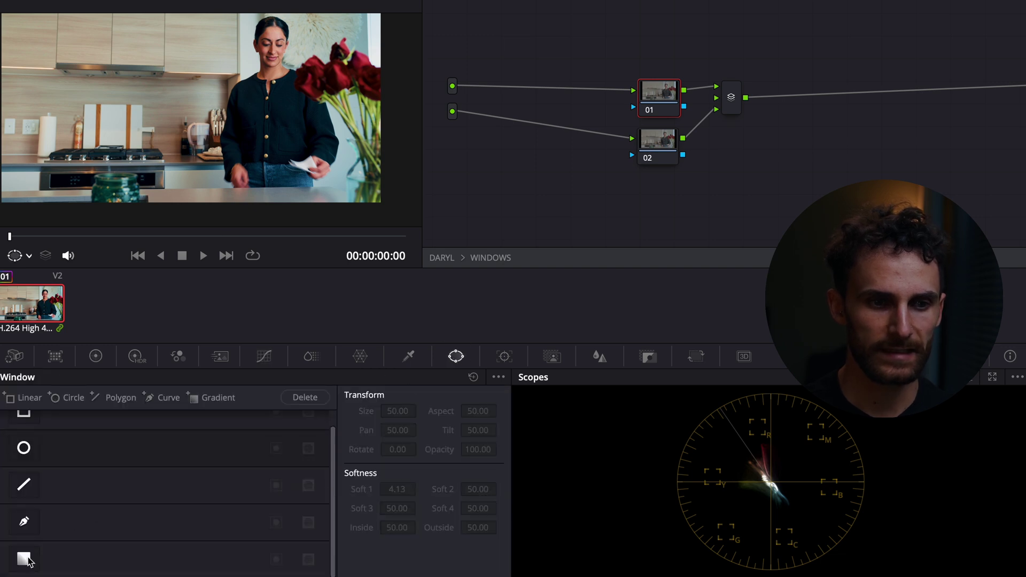
{"action": "left_click", "coordinate": [26, 558]}
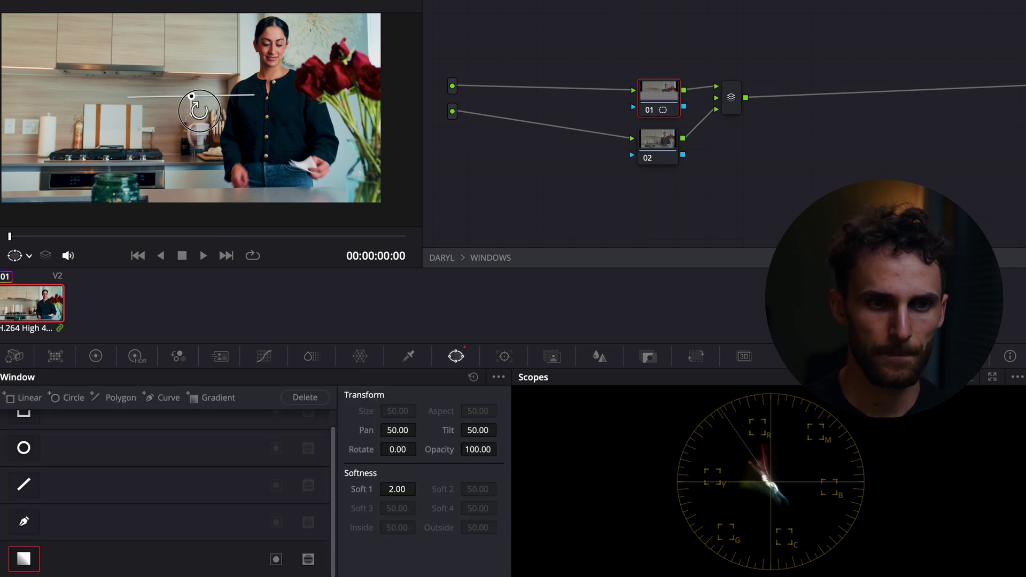
{"action": "left_click_drag", "start_coordinate": [199, 110], "coordinate": [192, 5]}
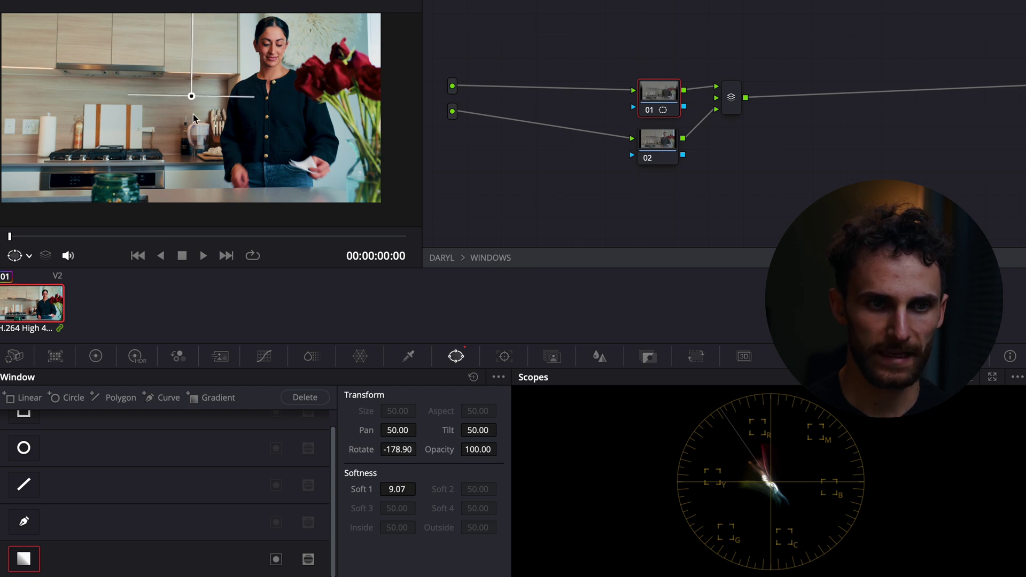
{"action": "left_click_drag", "start_coordinate": [191, 97], "coordinate": [193, 159]}
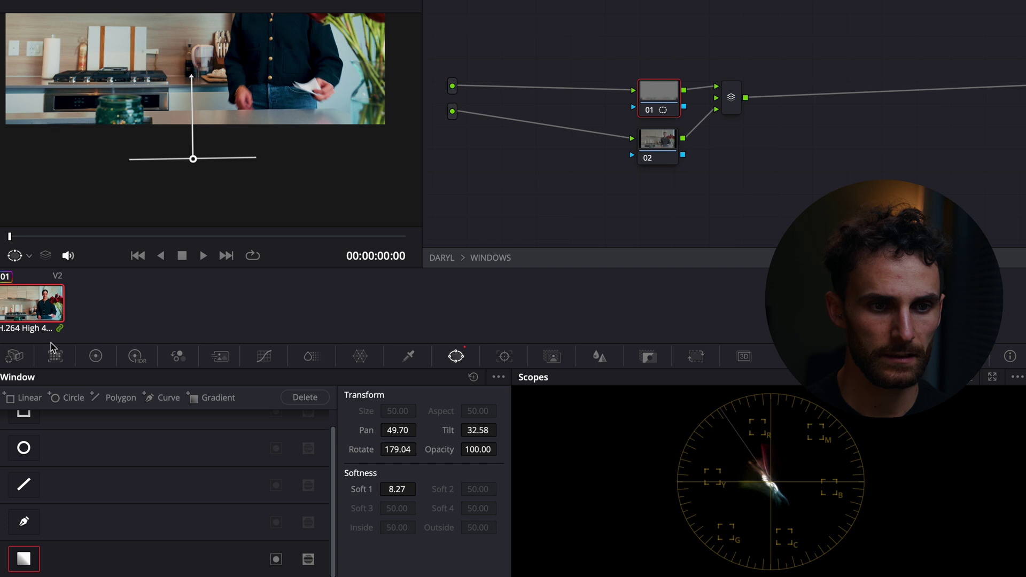
Step: Lower node 01's Gamma to -0.03 to darken the area inside its gradient window and review the image full screen
{"action": "left_click", "coordinate": [96, 355]}
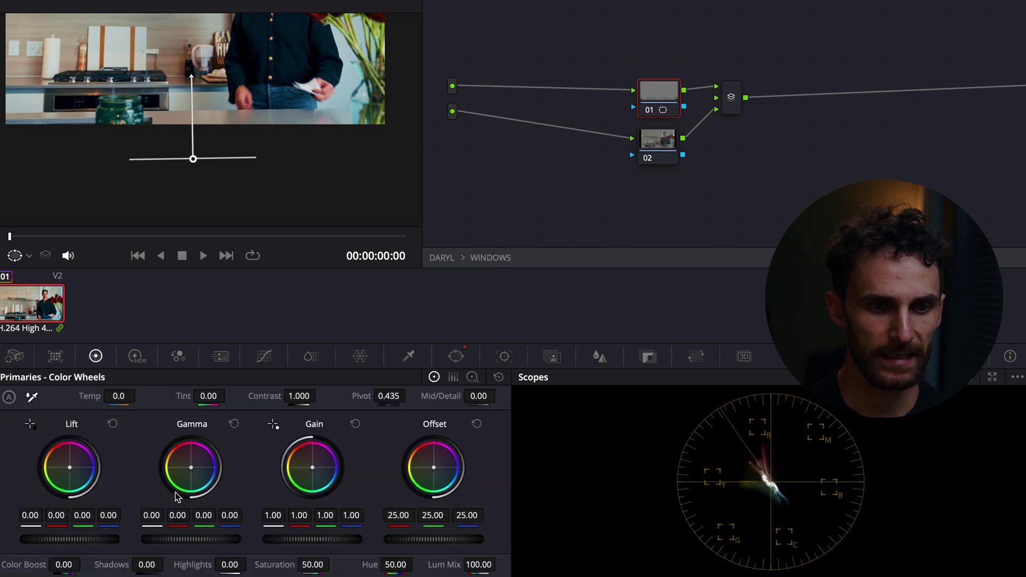
{"action": "left_click_drag", "start_coordinate": [187, 540], "coordinate": [100, 540]}
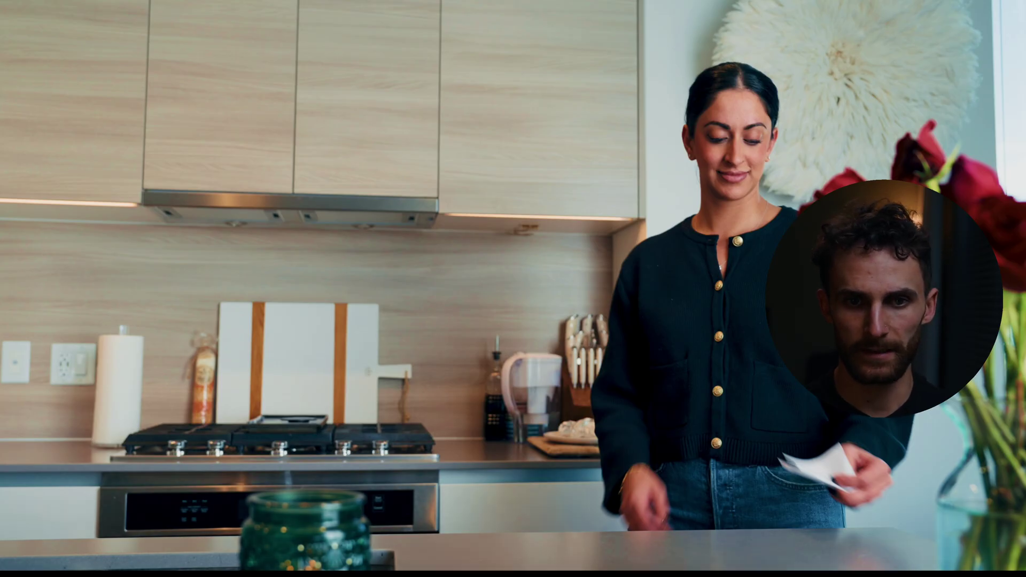
{"action": "mouse_move", "coordinate": [191, 532]}
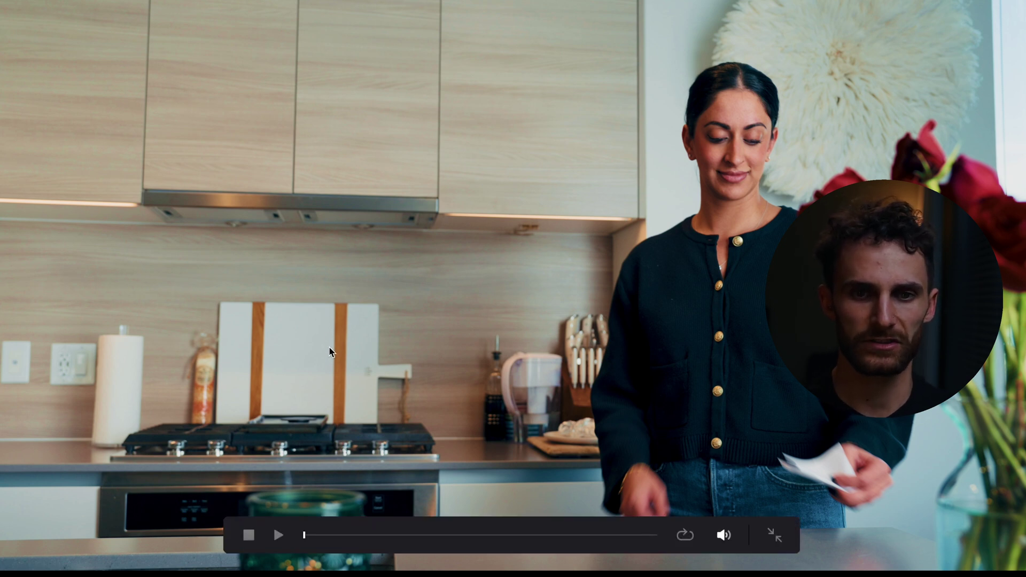
{"action": "key", "text": "Escape"}
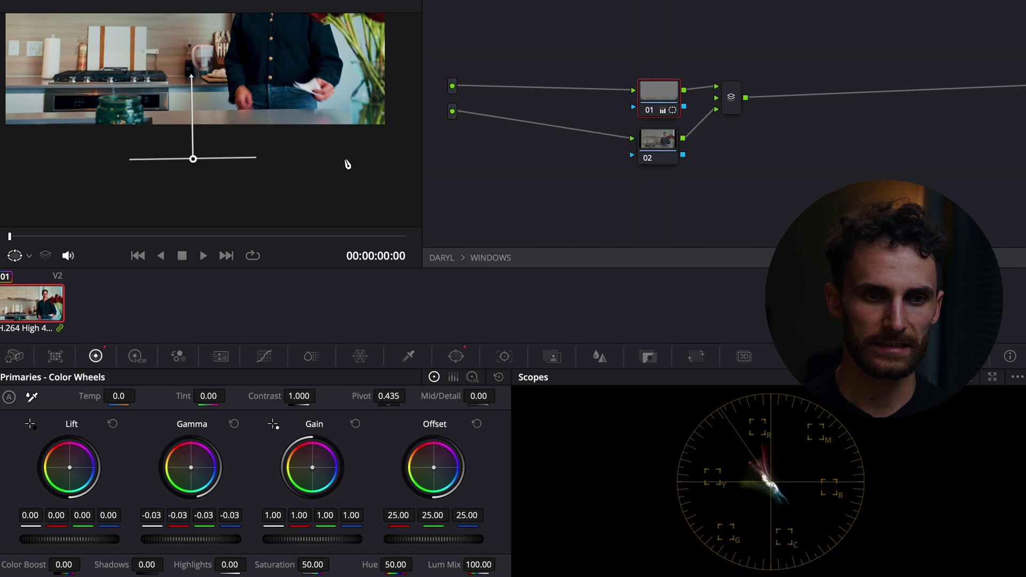
Step: Add a gradient window to node 02, rotate it to about -89 degrees and place it at Pan 20.48, Tilt 49.66 with Soft 1 at 19.86
{"action": "left_click", "coordinate": [645, 143]}
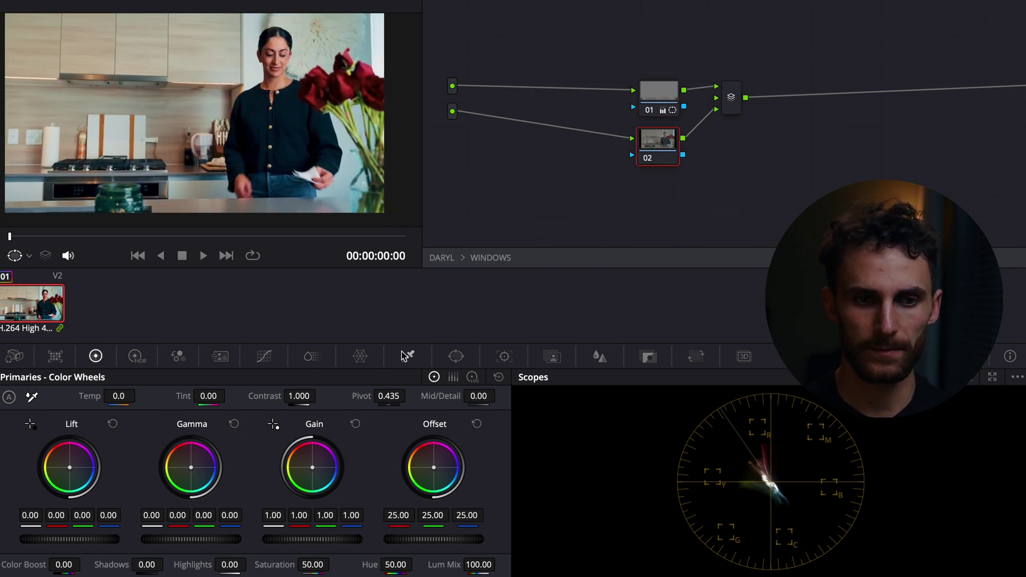
{"action": "left_click", "coordinate": [453, 358]}
{"action": "left_click", "coordinate": [24, 559]}
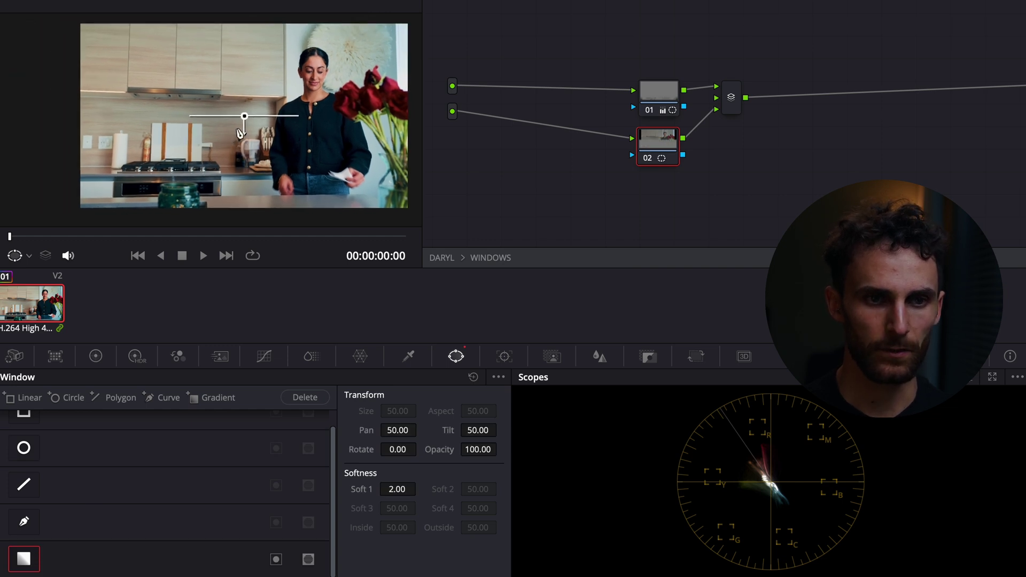
{"action": "left_click_drag", "start_coordinate": [245, 136], "coordinate": [329, 115]}
{"action": "left_click_drag", "start_coordinate": [245, 119], "coordinate": [38, 119]}
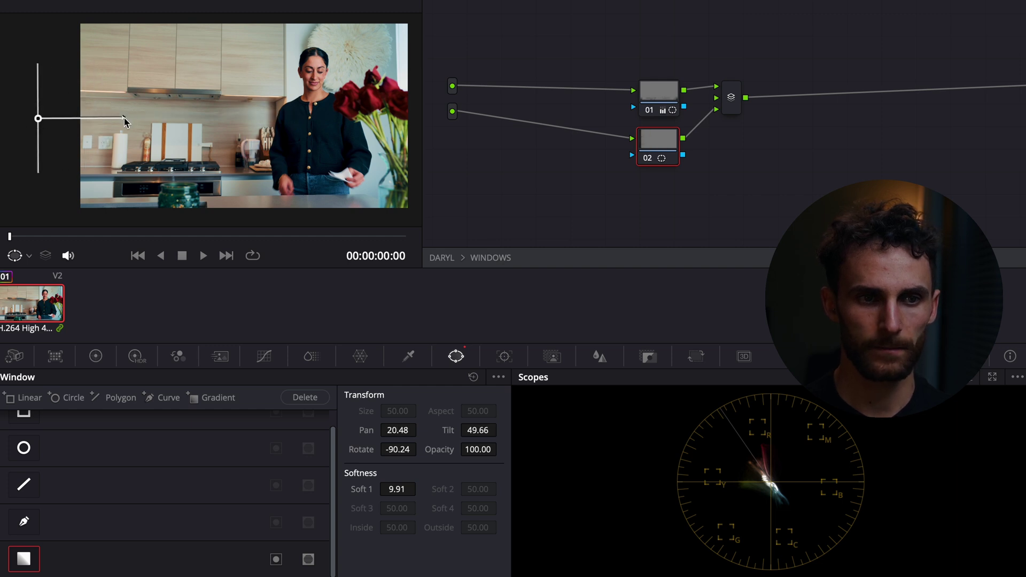
{"action": "left_click_drag", "start_coordinate": [119, 119], "coordinate": [208, 120]}
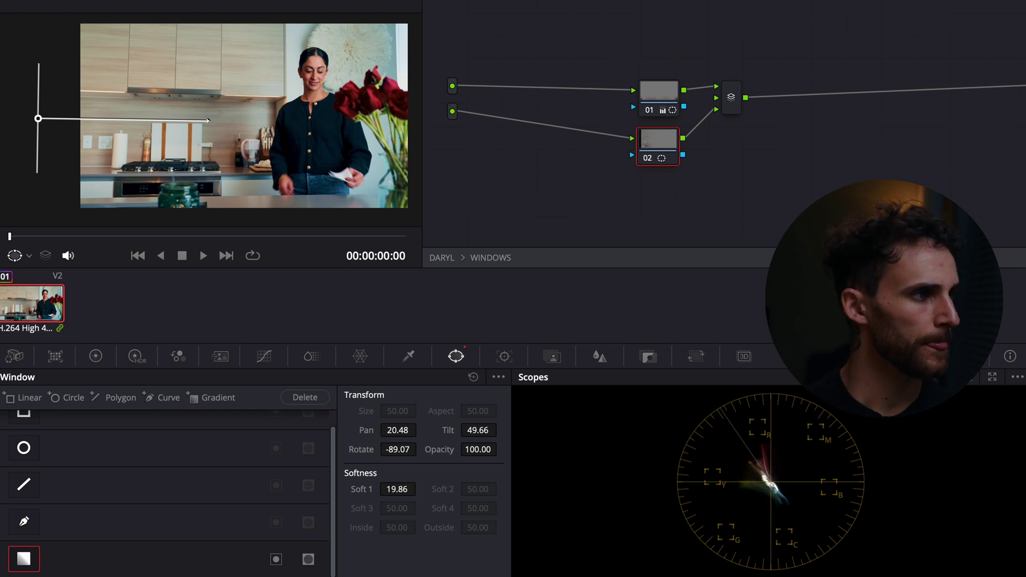
Step: Lower node 02's Gamma to -0.06 and move its gradient farther outside the image's left edge with a longer falloff, checking it full screen
{"action": "left_click", "coordinate": [97, 356]}
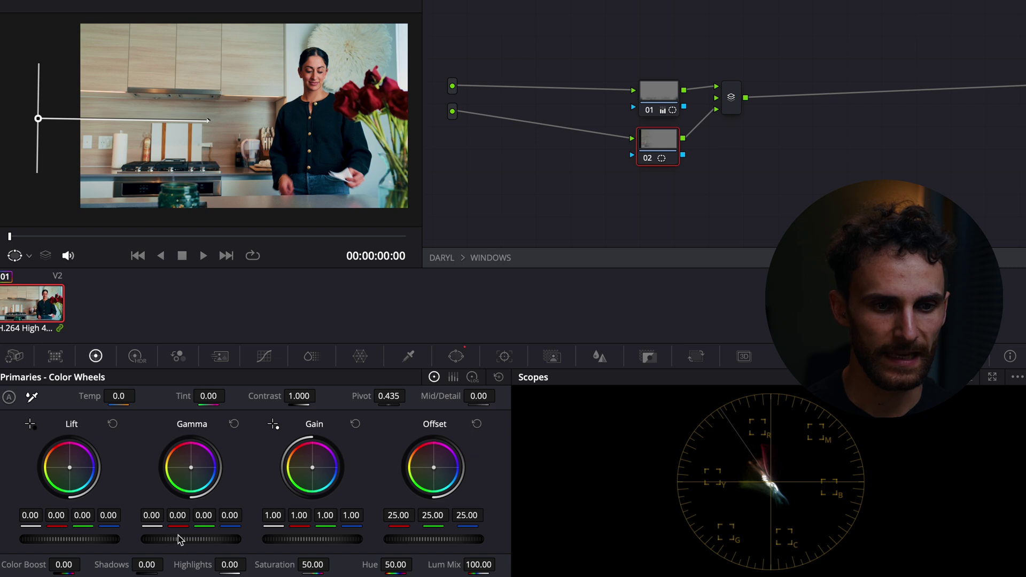
{"action": "left_click_drag", "start_coordinate": [180, 540], "coordinate": [8, 556]}
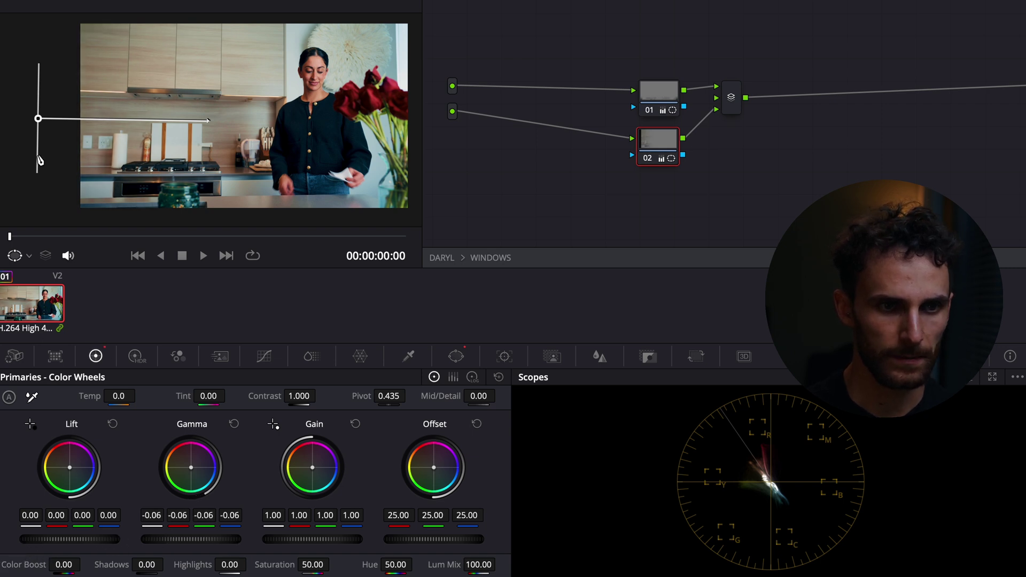
{"action": "left_click_drag", "start_coordinate": [39, 118], "coordinate": [15, 122]}
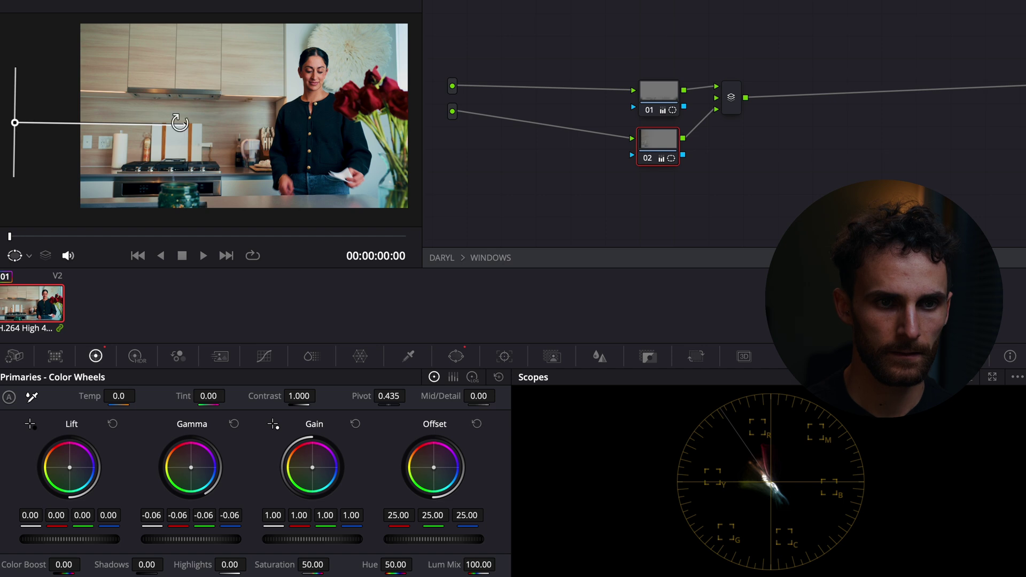
{"action": "left_click_drag", "start_coordinate": [188, 123], "coordinate": [201, 122]}
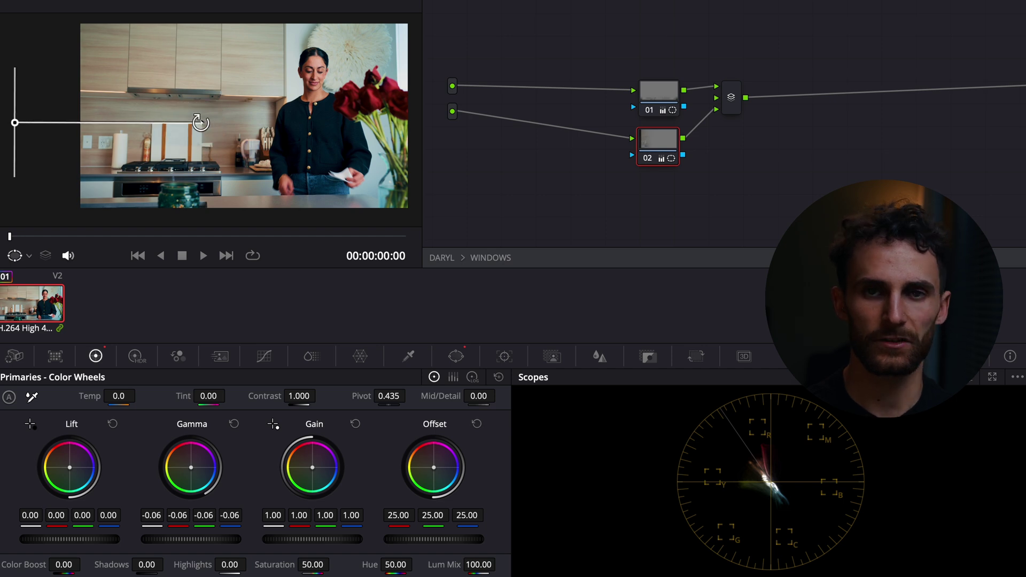
{"action": "key", "text": "ctrl+f"}
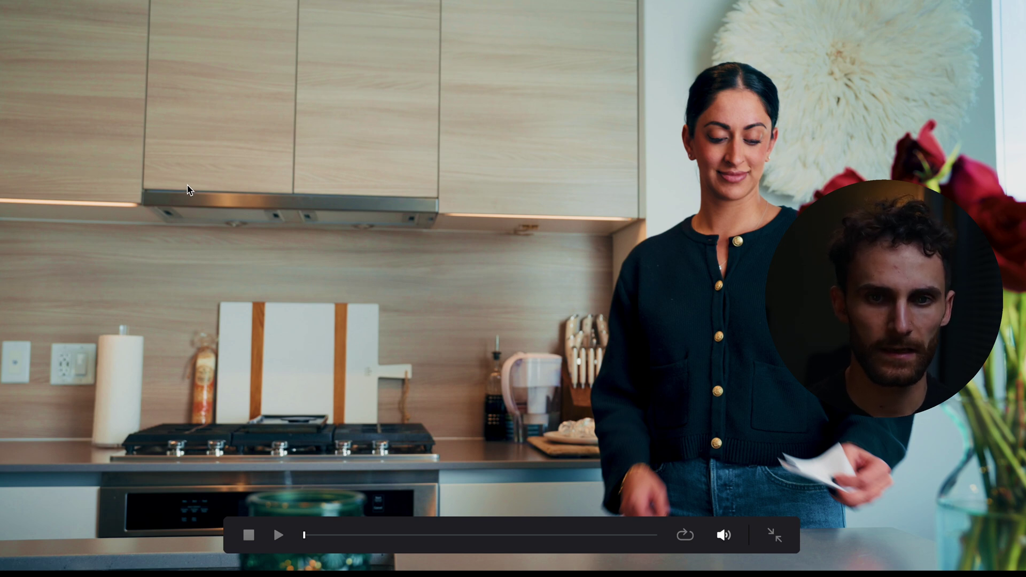
{"action": "key", "text": "ctrl+f"}
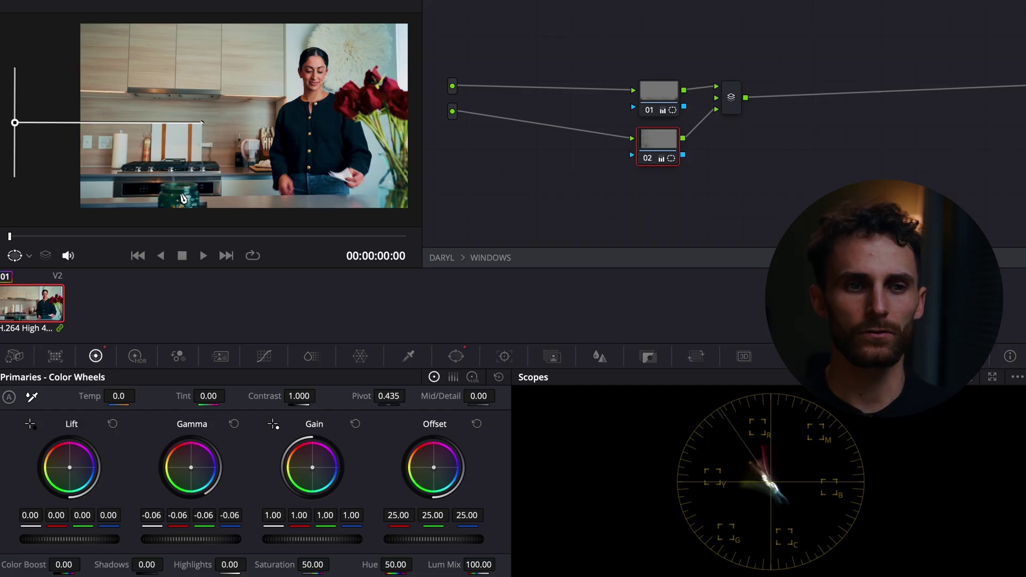